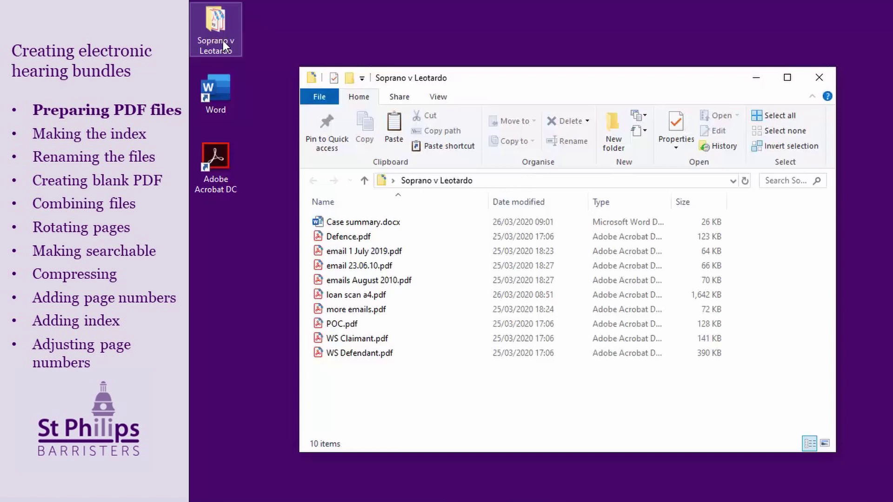
# Convert Case summary.docx to Case summary.pdf in the case folder, then close the resulting PDF.
pyautogui.rightClick(331, 222)
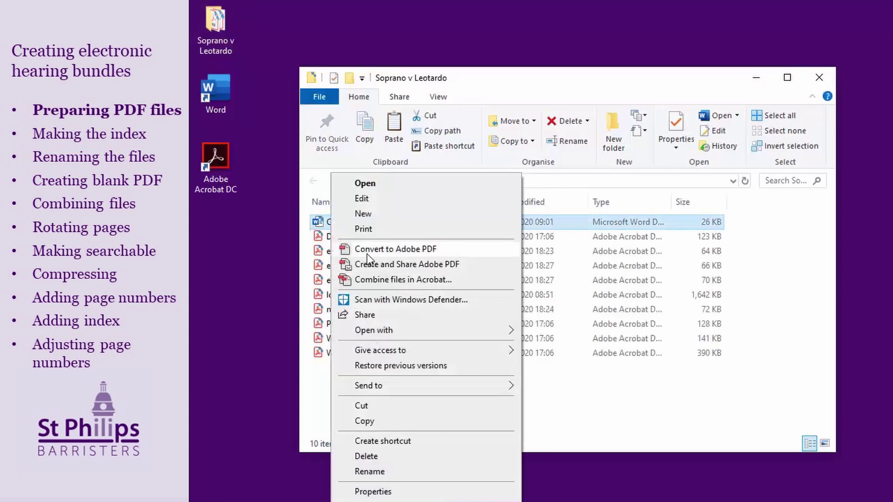
pyautogui.click(367, 254)
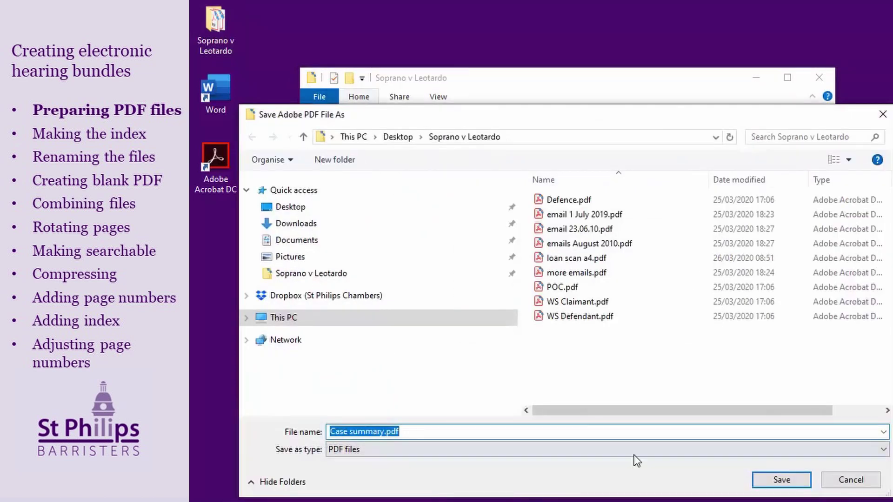
pyautogui.click(782, 480)
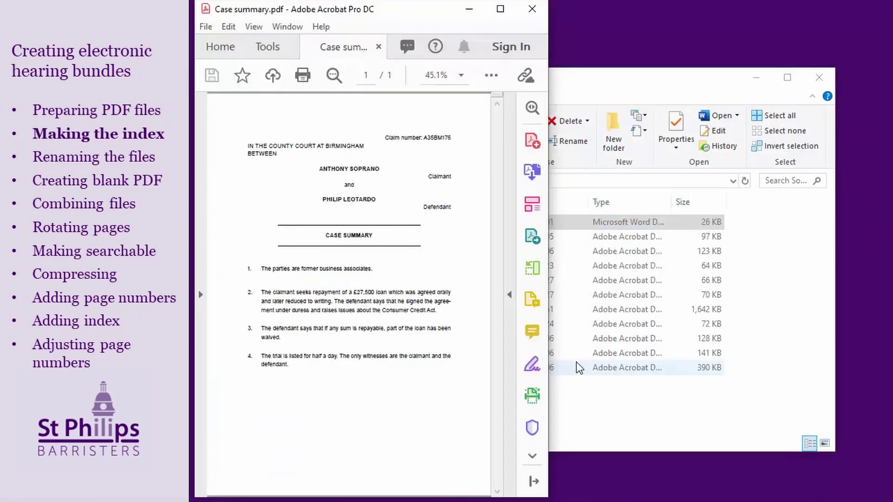
pyautogui.click(533, 11)
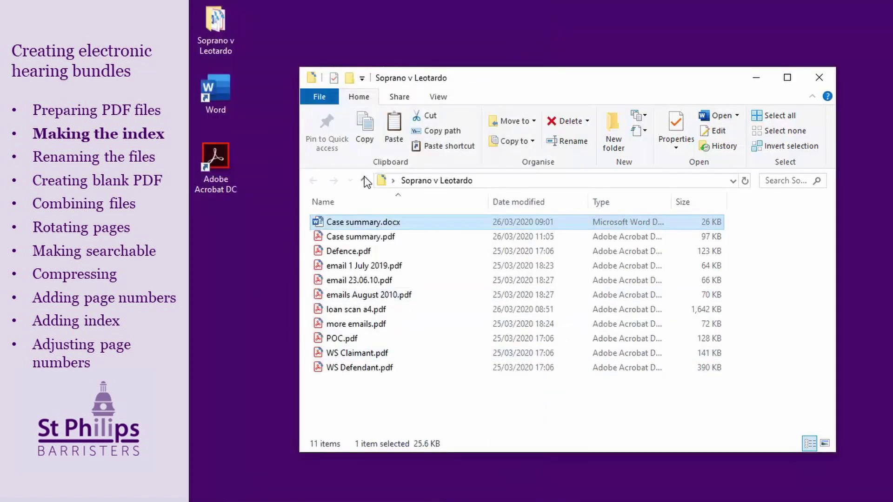
# Start Word, create a document from the Template index template, and save it as Index.docx.
pyautogui.doubleClick(214, 93)
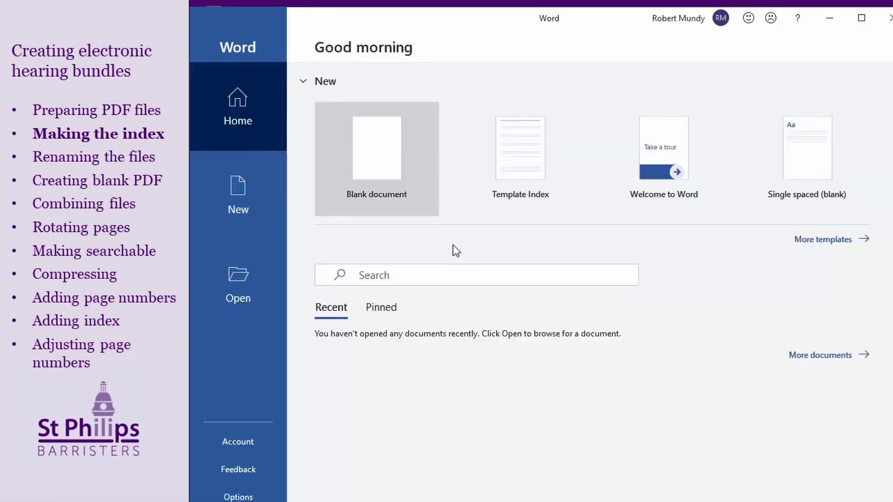
pyautogui.click(537, 160)
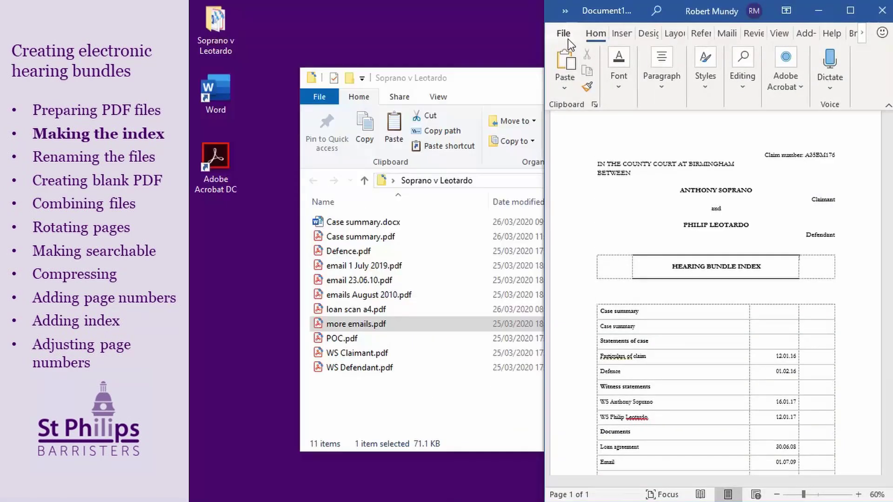
pyautogui.click(567, 35)
pyautogui.click(604, 214)
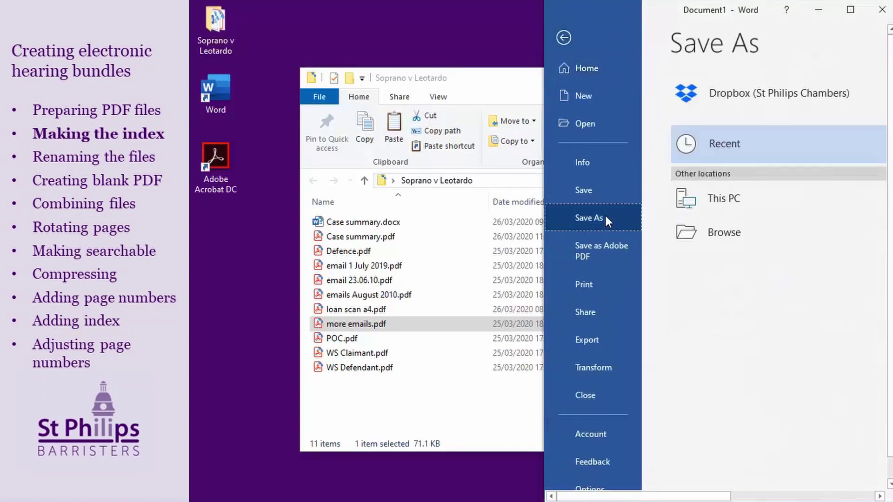
pyautogui.click(724, 233)
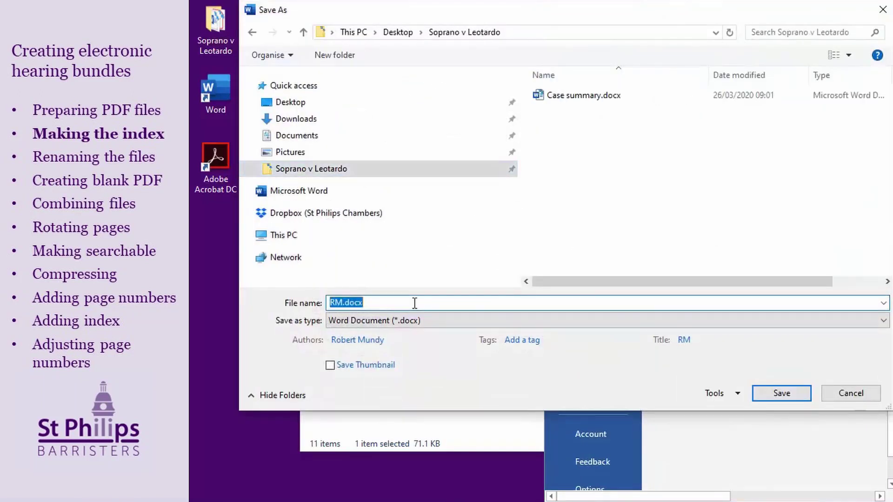
pyautogui.write('Index')
pyautogui.press('Return')
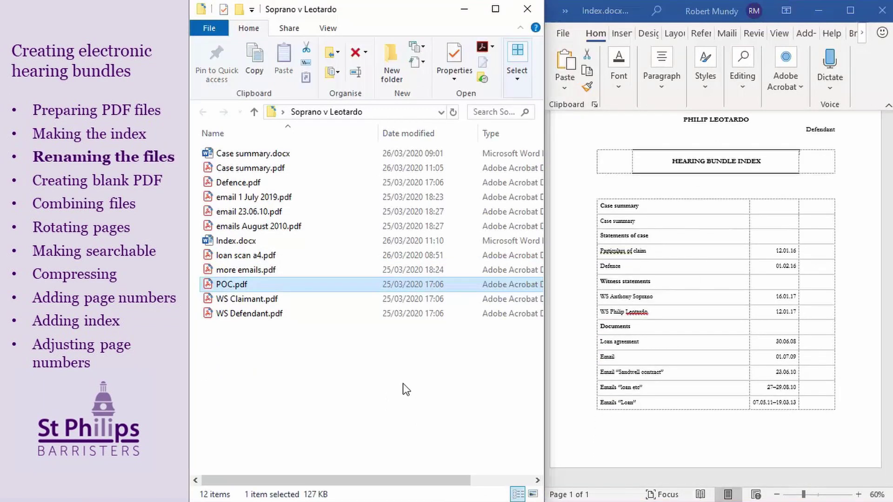
# Rename the POC and Defence PDFs to 'POC 12.01.16' and 'Defence 01.02.16' using the index entries.
pyautogui.click(234, 284)
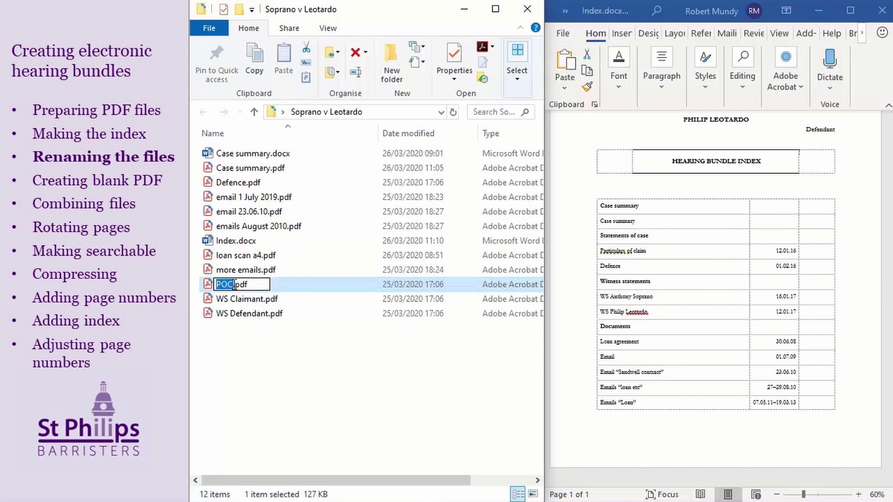
pyautogui.press('Home')
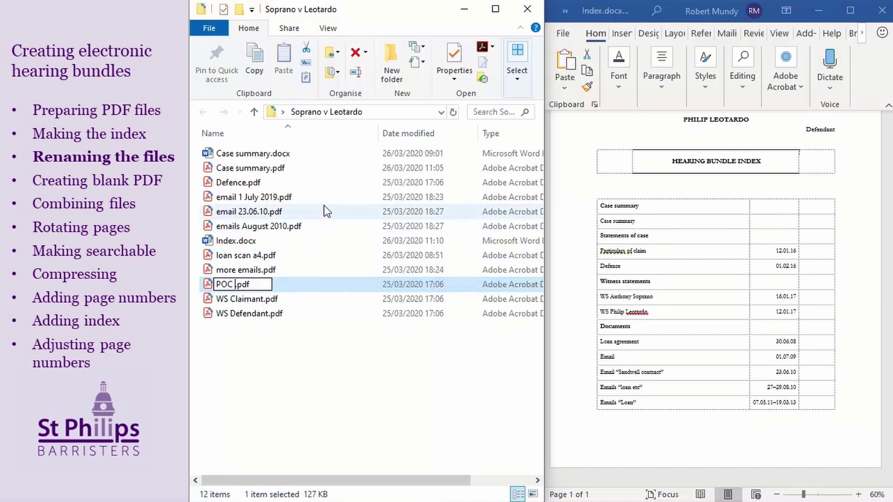
pyautogui.write('12.01.16')
pyautogui.press('Return')
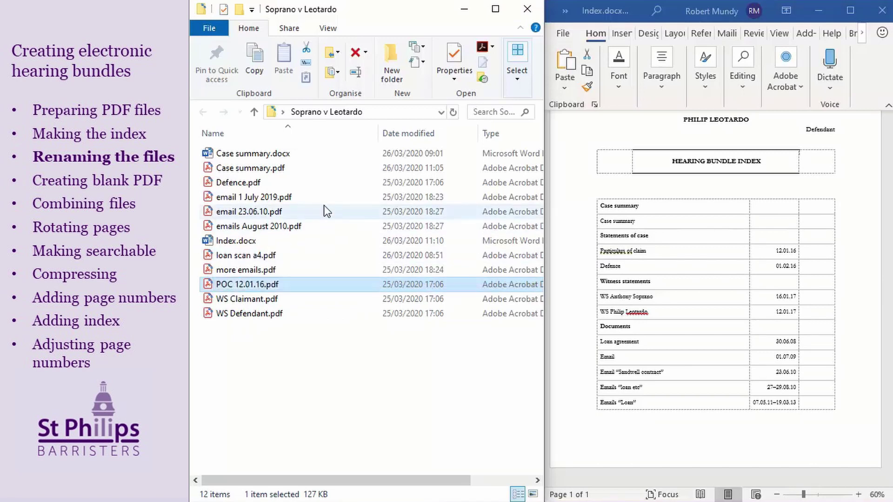
pyautogui.click(680, 268)
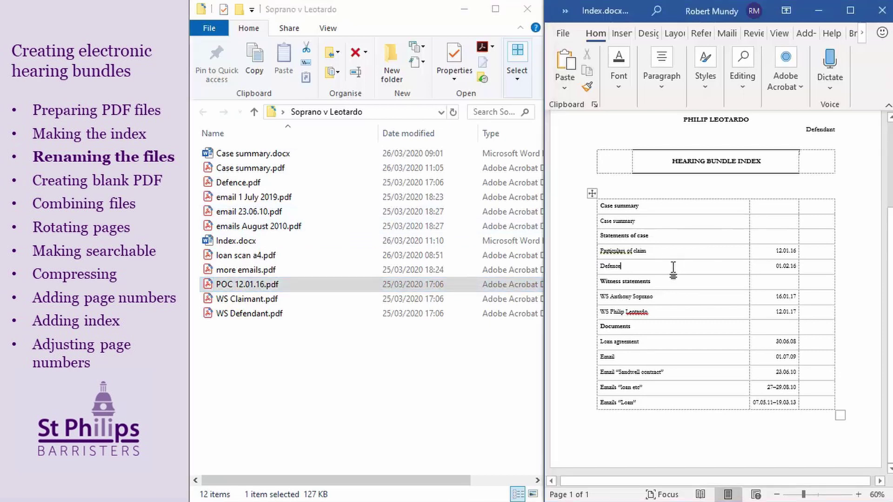
pyautogui.moveTo(673, 268); pyautogui.dragTo(753, 270)
pyautogui.hotkey('ctrl', 'c')
pyautogui.click(229, 186)
pyautogui.press('F2')
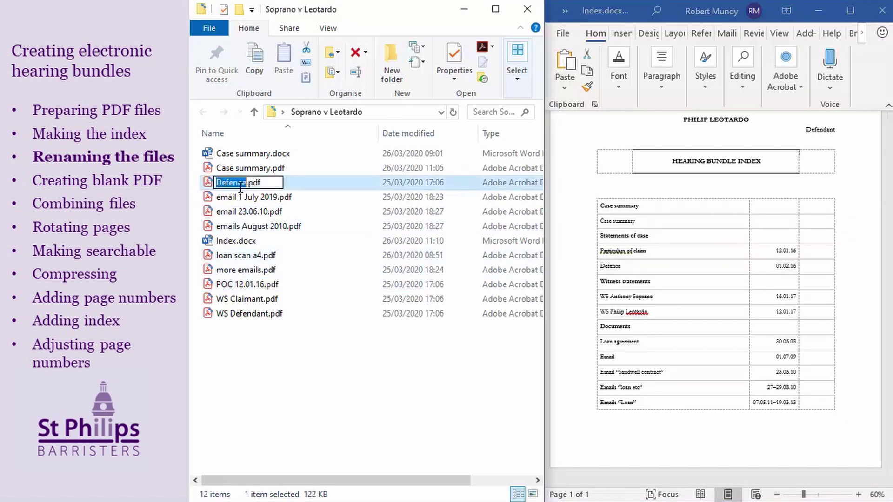
pyautogui.hotkey('ctrl', 'v')
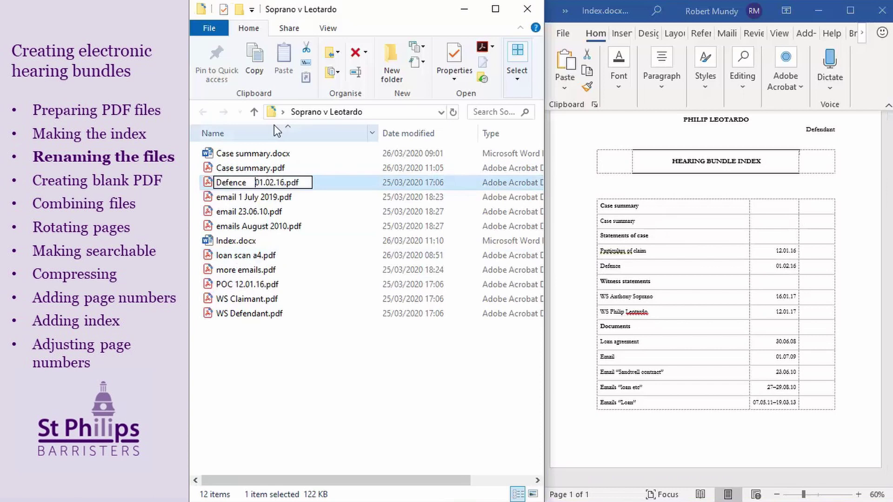
pyautogui.press('BackSpace')
pyautogui.press('BackSpace')
pyautogui.press('Return')
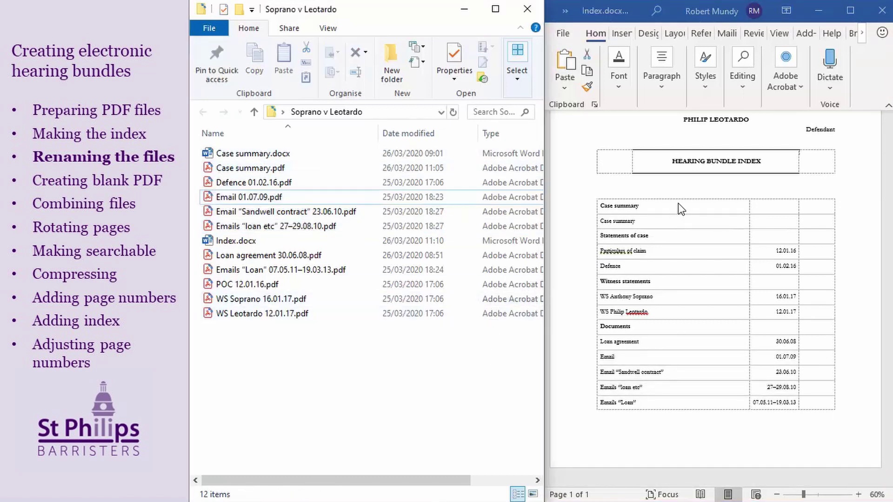
# Close the index, start a blank Word document, and save it as blank.docx for PDF export.
pyautogui.click(882, 10)
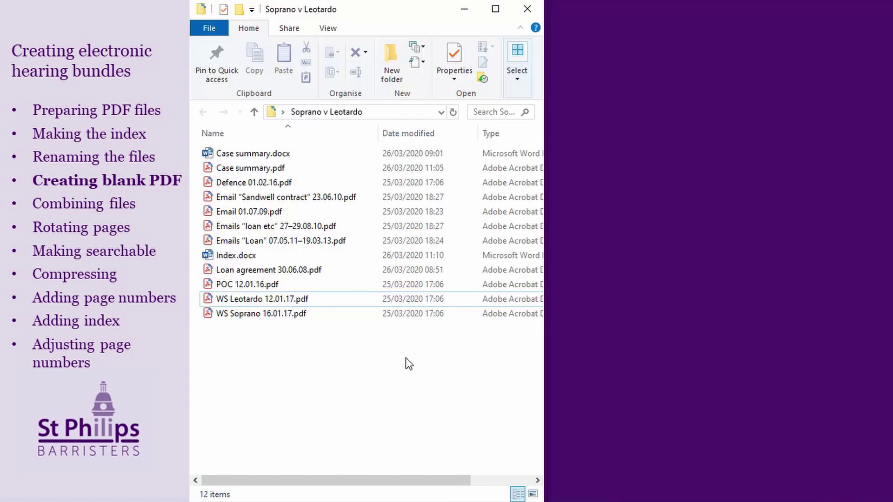
pyautogui.moveTo(367, 9); pyautogui.dragTo(594, 65)
pyautogui.doubleClick(224, 91)
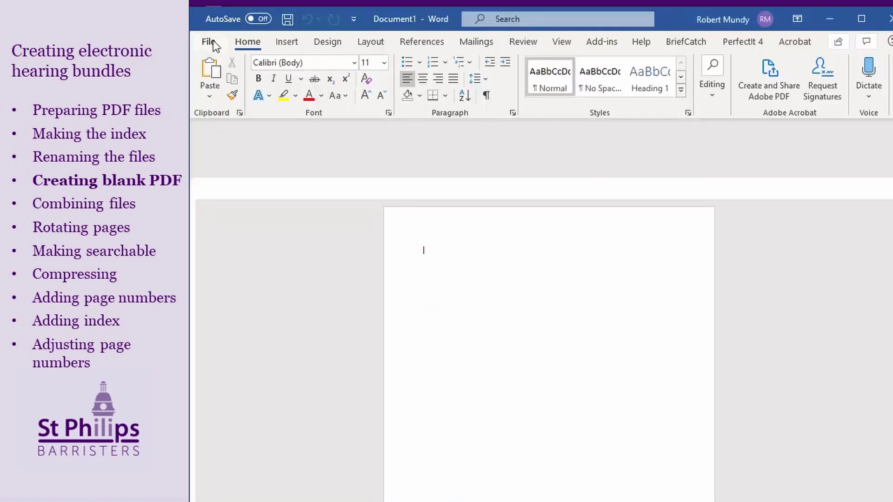
pyautogui.click(209, 41)
pyautogui.click(249, 263)
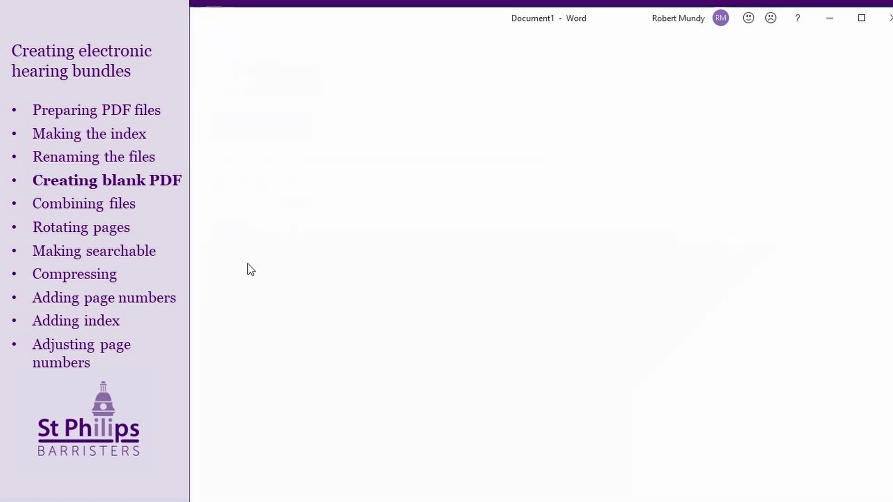
pyautogui.click(598, 309)
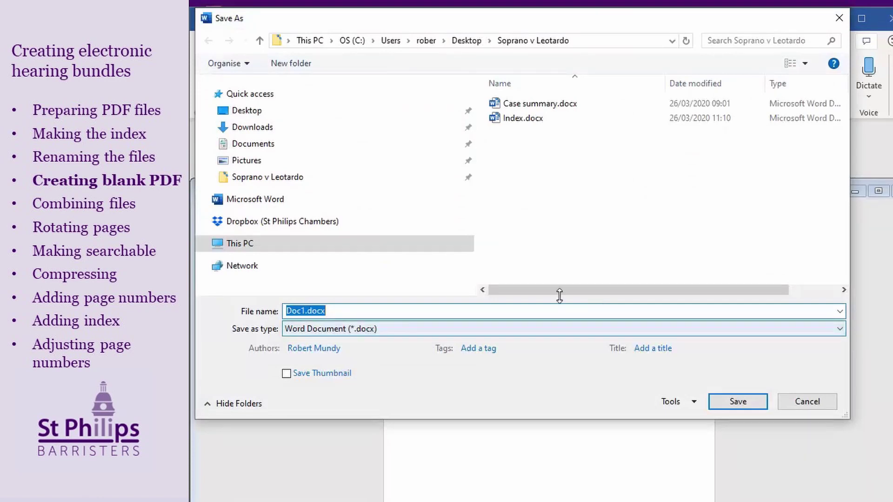
pyautogui.write('blank')
pyautogui.press('Return')
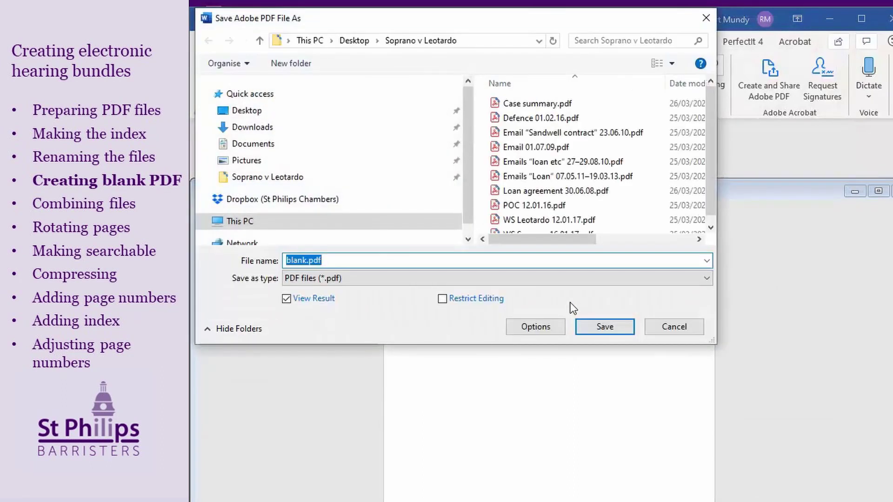
# Save the empty page as BLANK.pdf, then close the PDF and Word.
pyautogui.write('BLANK')
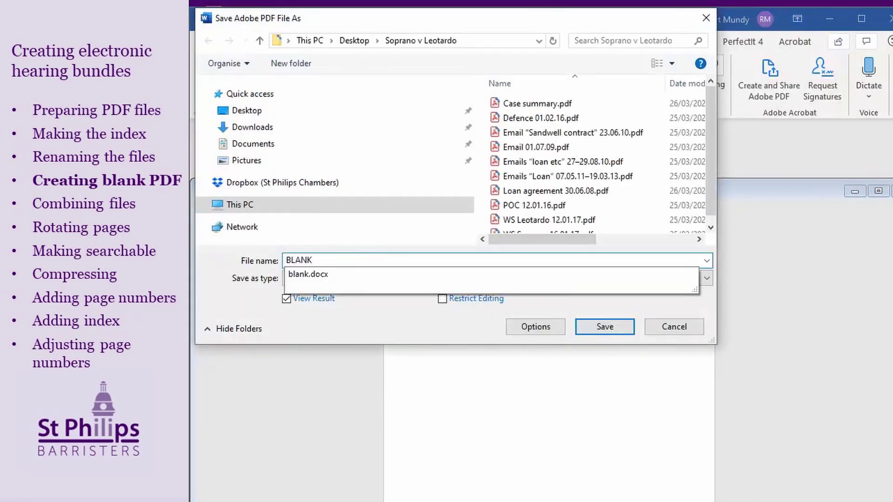
pyautogui.click(596, 326)
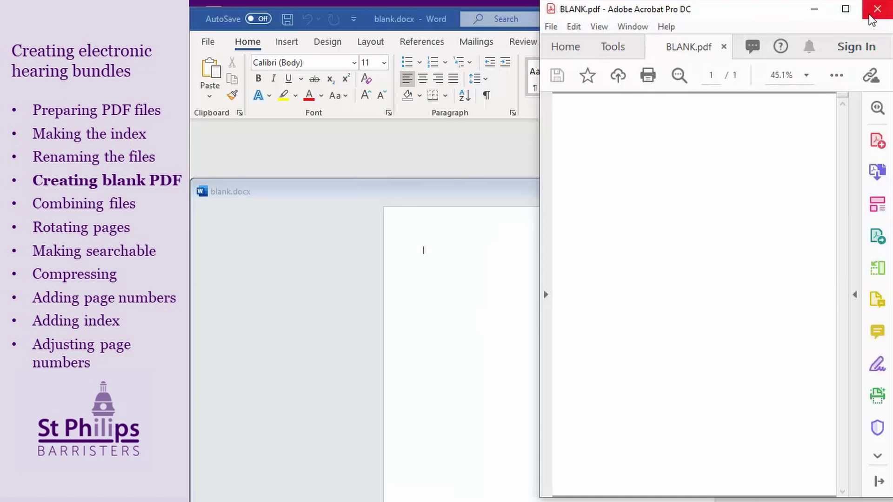
pyautogui.click(875, 14)
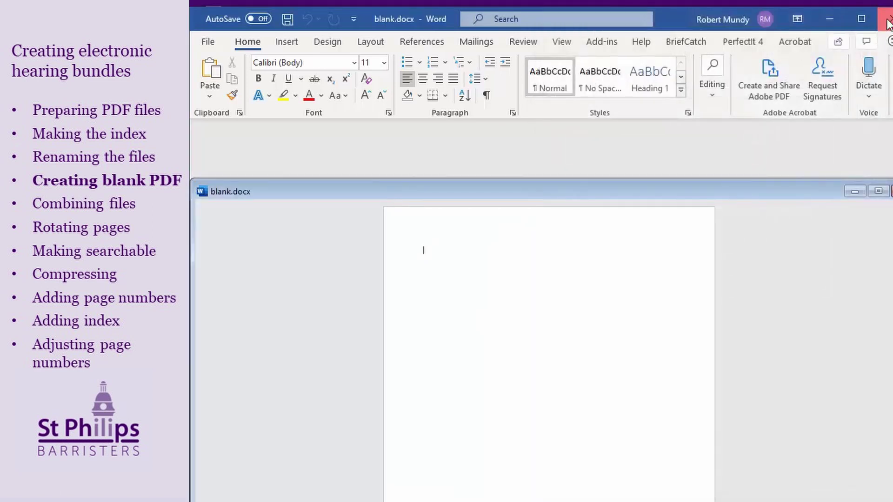
pyautogui.click(883, 19)
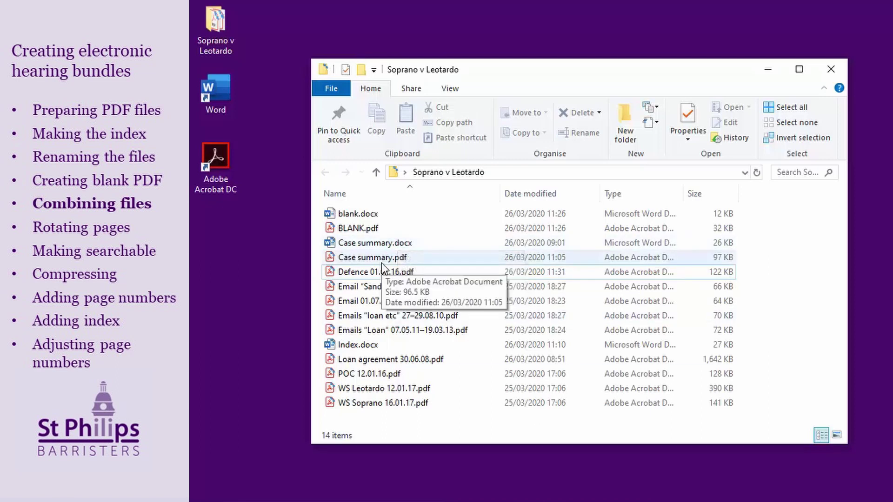
# Launch Acrobat from the desktop and open Combine Files from the Tools list.
pyautogui.doubleClick(225, 160)
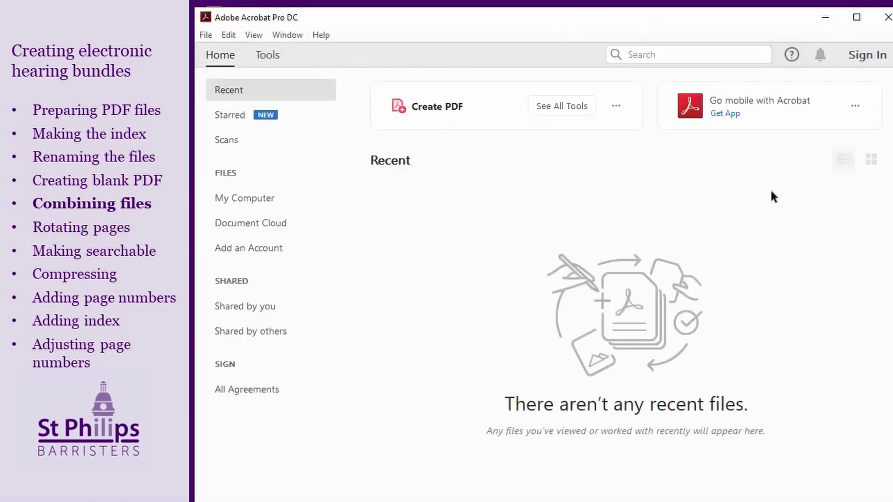
pyautogui.click(278, 55)
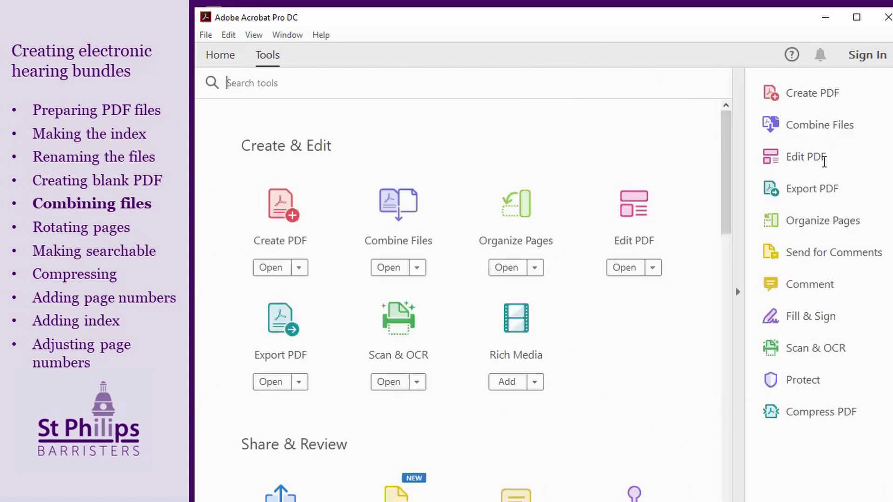
pyautogui.click(782, 125)
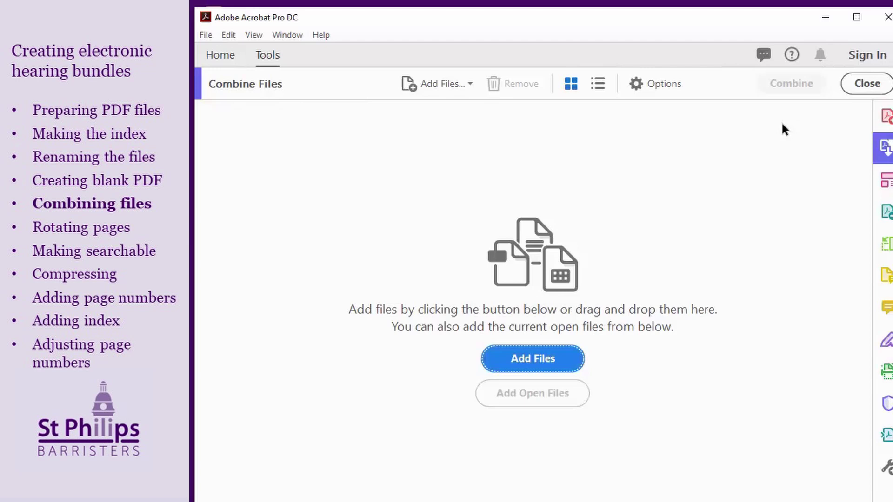
# Snap Acrobat beside the folder, then add Case summary.pdf and POC 12.01.16.pdf to the combine list.
pyautogui.press('super+Right')
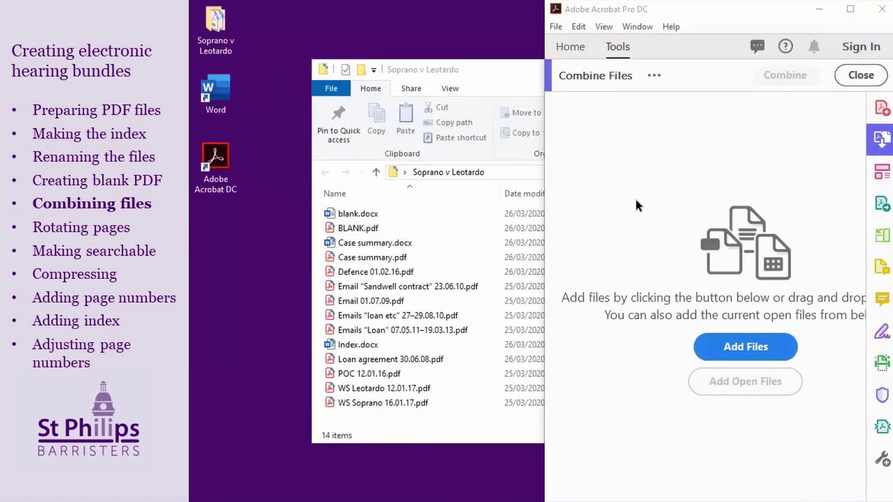
pyautogui.moveTo(367, 257); pyautogui.dragTo(677, 477)
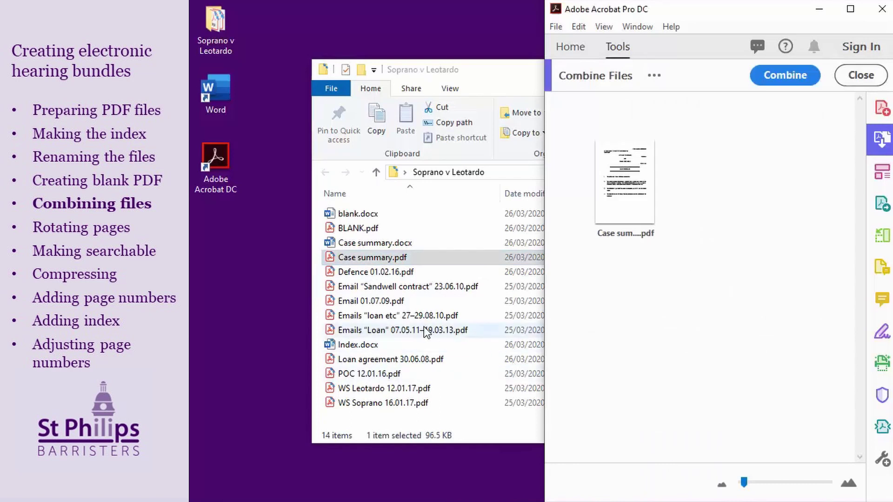
pyautogui.moveTo(398, 375); pyautogui.dragTo(688, 478)
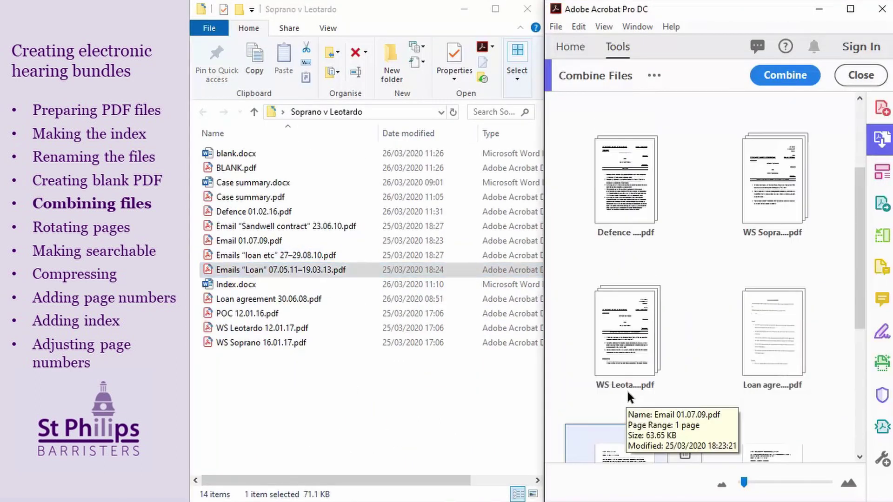
pyautogui.scroll(5, 705, 253)
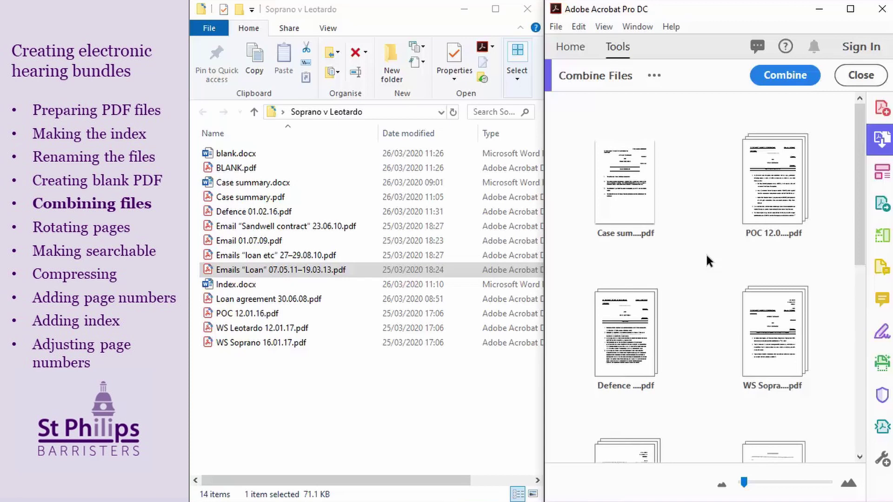
# Drag BLANK.pdf into the combine list after each document, including POC, WS Soprano and WS Leotardo.
pyautogui.moveTo(624, 192)
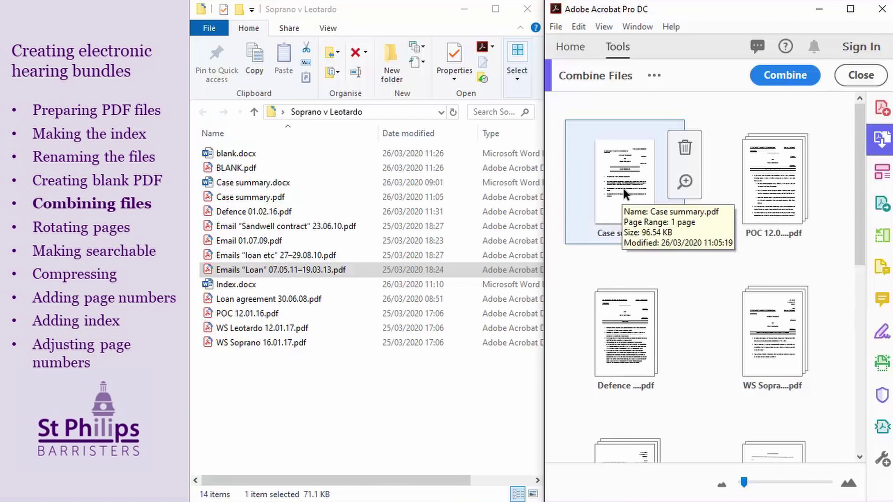
pyautogui.moveTo(236, 168); pyautogui.dragTo(670, 233)
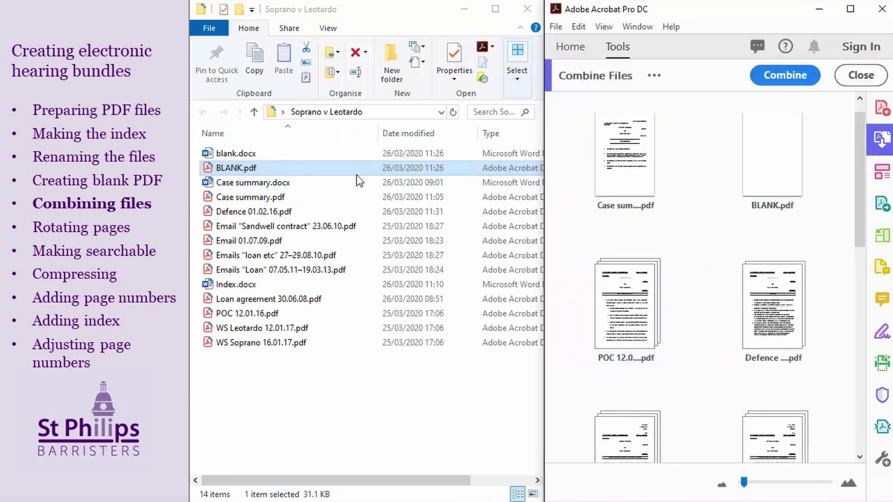
pyautogui.moveTo(604, 235); pyautogui.dragTo(698, 292)
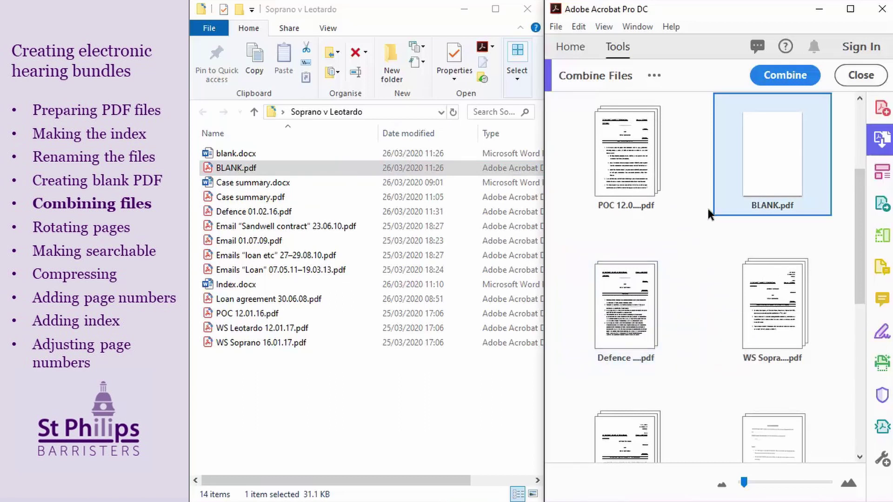
pyautogui.click(681, 224)
pyautogui.scroll(-2, 731, 235)
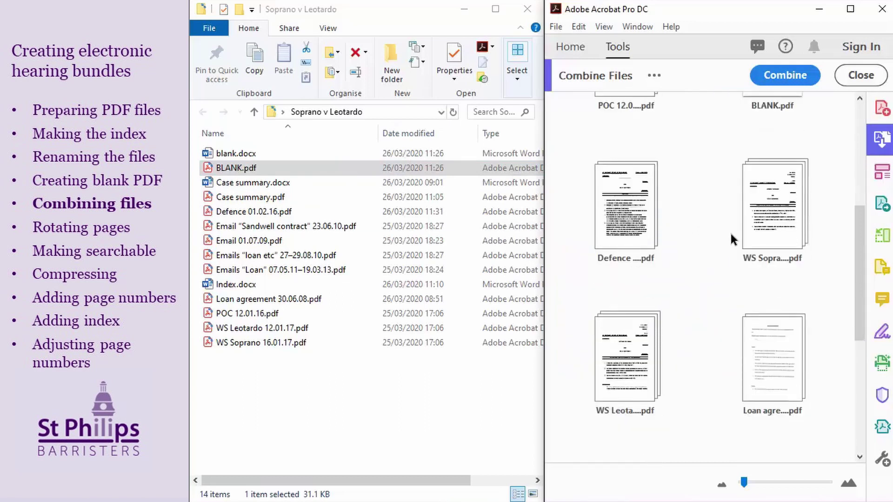
pyautogui.moveTo(237, 168); pyautogui.dragTo(832, 242)
pyautogui.moveTo(236, 168); pyautogui.dragTo(769, 154)
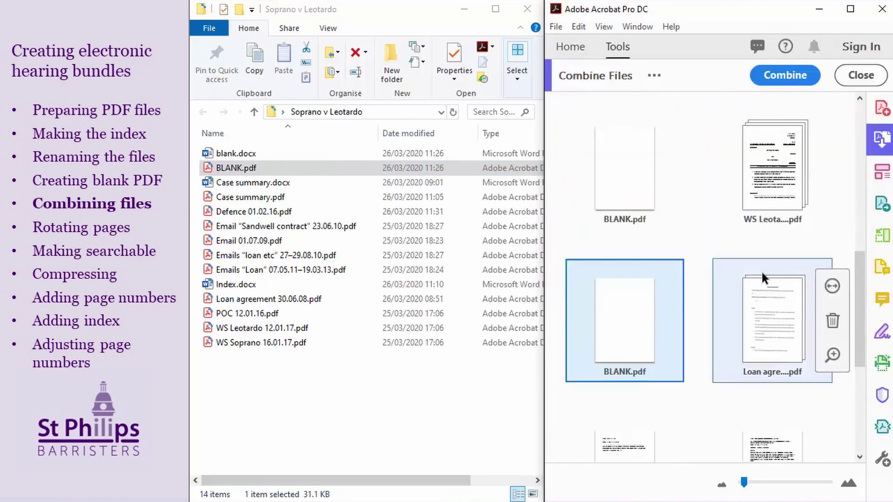
pyautogui.scroll(-3, 762, 278)
pyautogui.moveTo(237, 168); pyautogui.dragTo(697, 386)
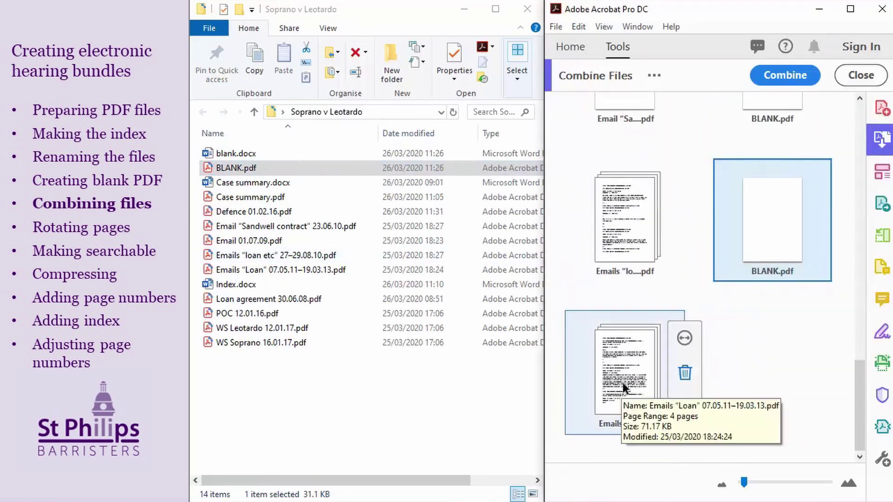
pyautogui.scroll(15, 789, 372)
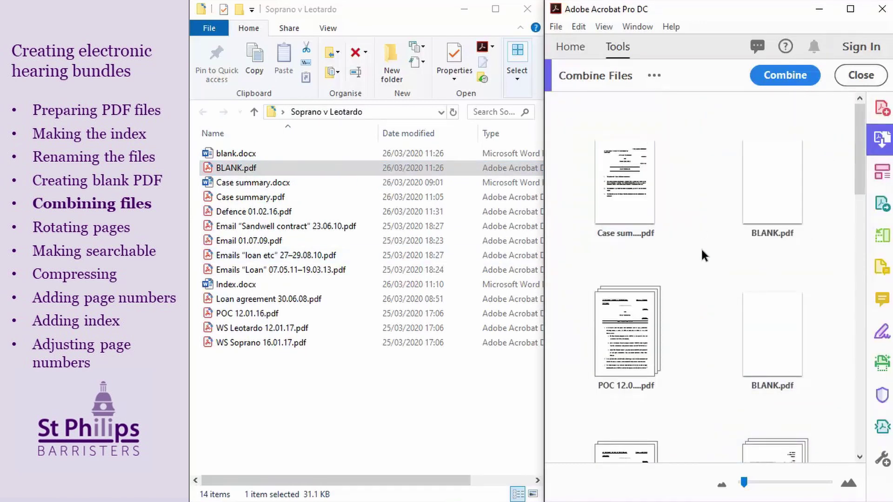
# Combine the files into Binder1.pdf with 'Always add bookmarks' kept on, then show its bookmarks.
pyautogui.click(847, 10)
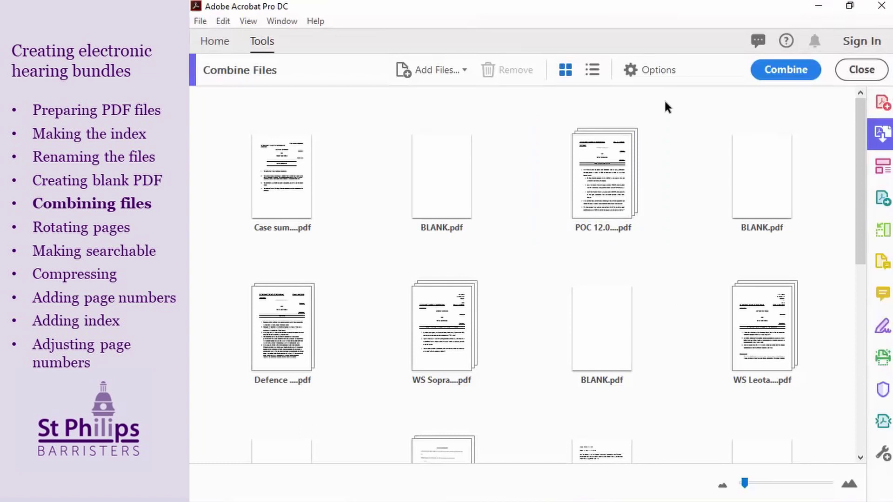
pyautogui.click(656, 71)
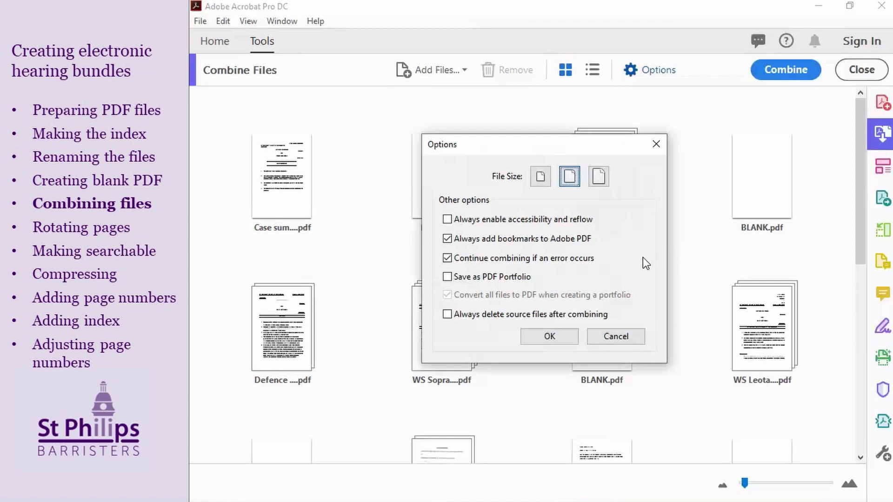
pyautogui.click(559, 339)
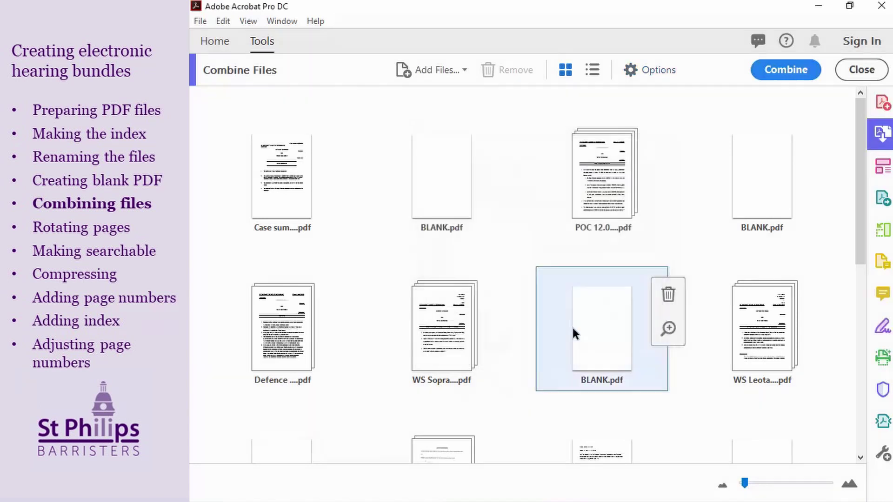
pyautogui.click(769, 69)
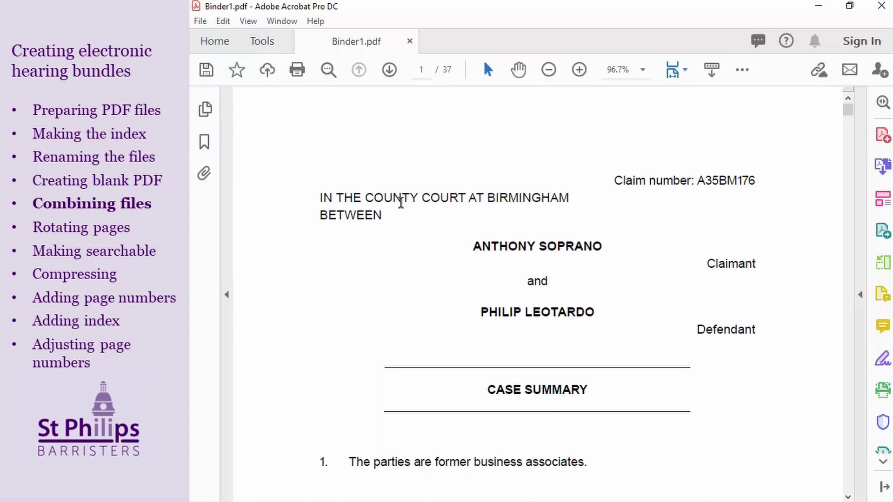
pyautogui.click(207, 144)
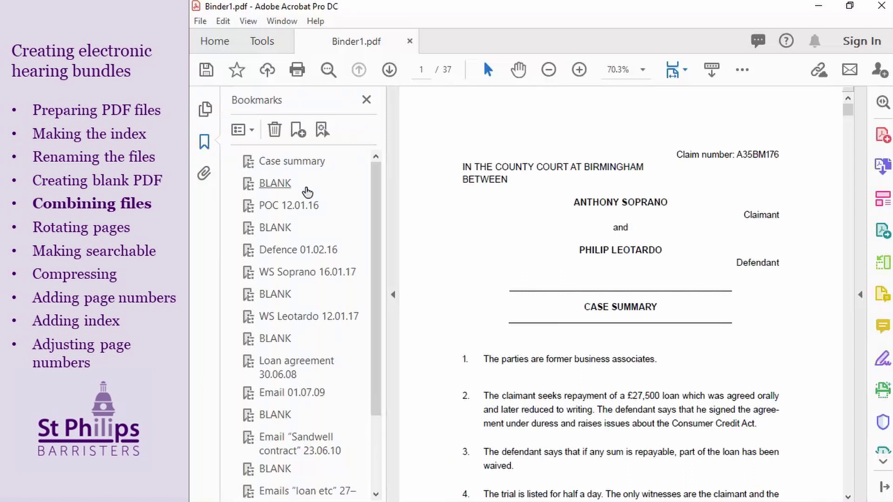
# Delete all five BLANK bookmarks from Binder1.pdf's Bookmarks panel.
pyautogui.rightClick(307, 191)
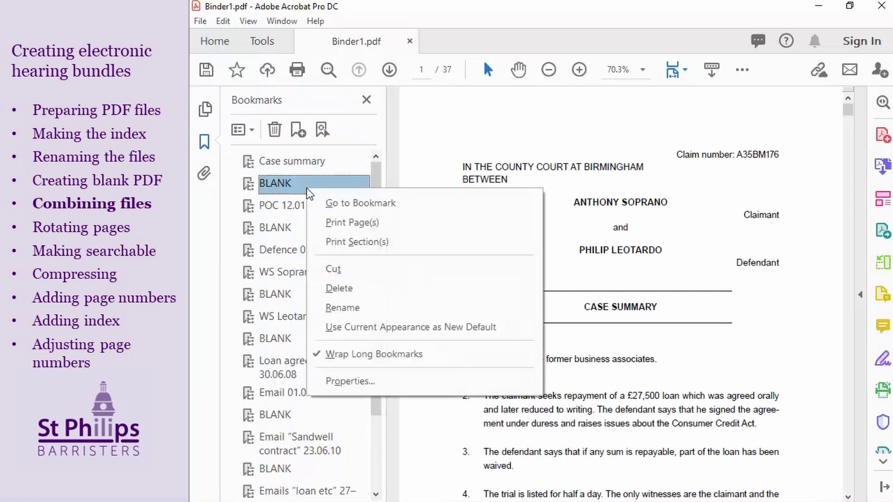
pyautogui.click(339, 288)
pyautogui.rightClick(286, 206)
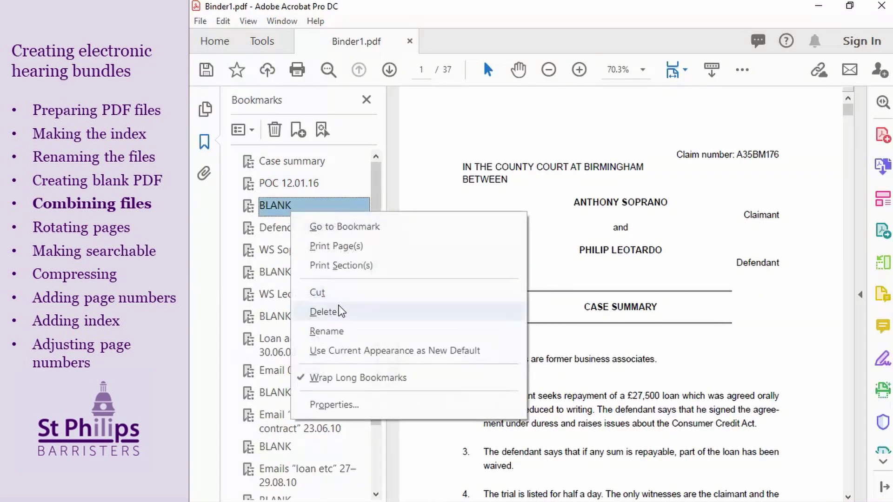
pyautogui.click(316, 312)
pyautogui.rightClick(281, 249)
pyautogui.click(317, 358)
pyautogui.rightClick(284, 272)
pyautogui.click(316, 380)
pyautogui.rightClick(279, 326)
pyautogui.click(315, 218)
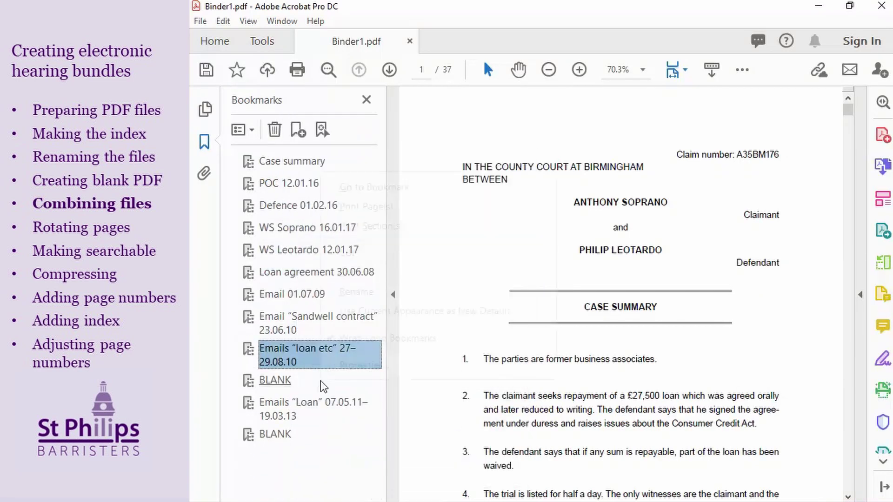
# Save Binder1 under the new name BUNDLE.pdf in the Soprano v Leotardo folder.
pyautogui.click(200, 21)
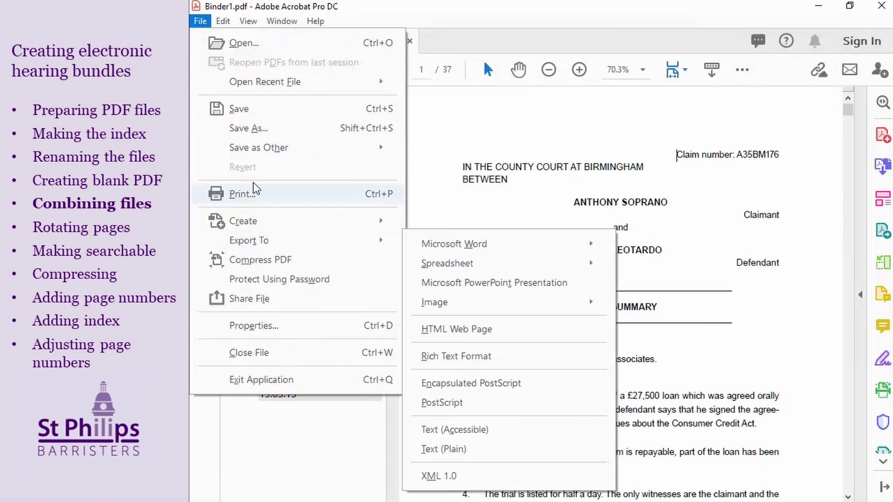
pyautogui.click(265, 132)
pyautogui.write('BUNDLE')
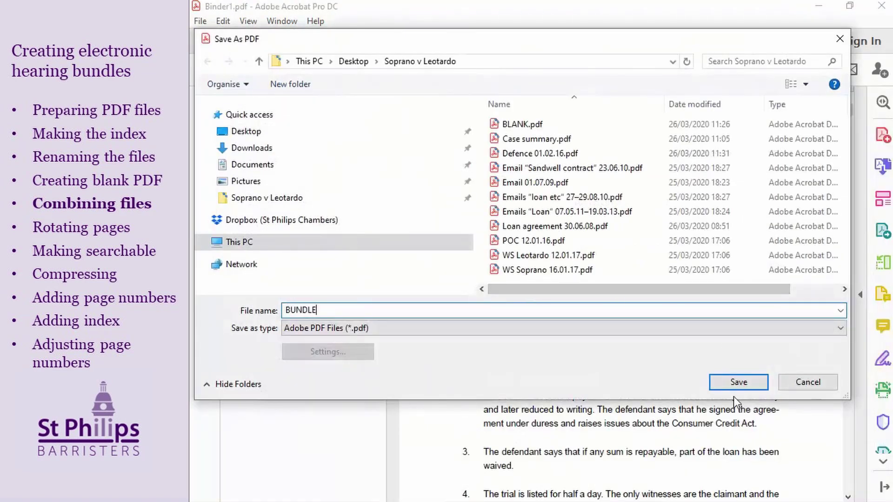
pyautogui.click(742, 387)
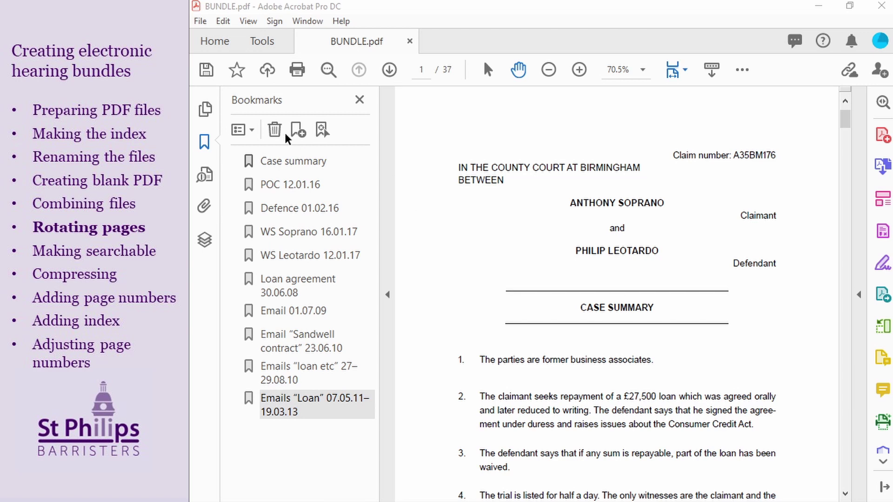
# Rotate page 34, the sideways email, clockwise twice in Page Thumbnails so it reads upright.
pyautogui.click(205, 111)
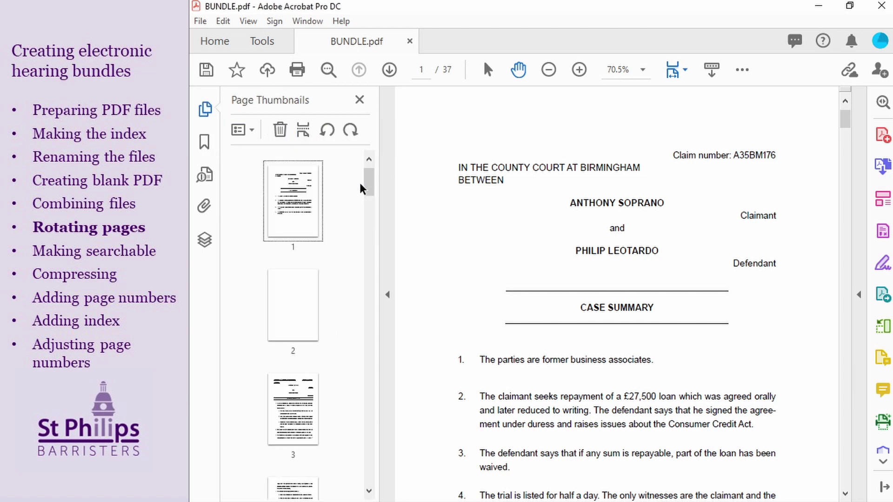
pyautogui.moveTo(370, 184); pyautogui.dragTo(372, 456)
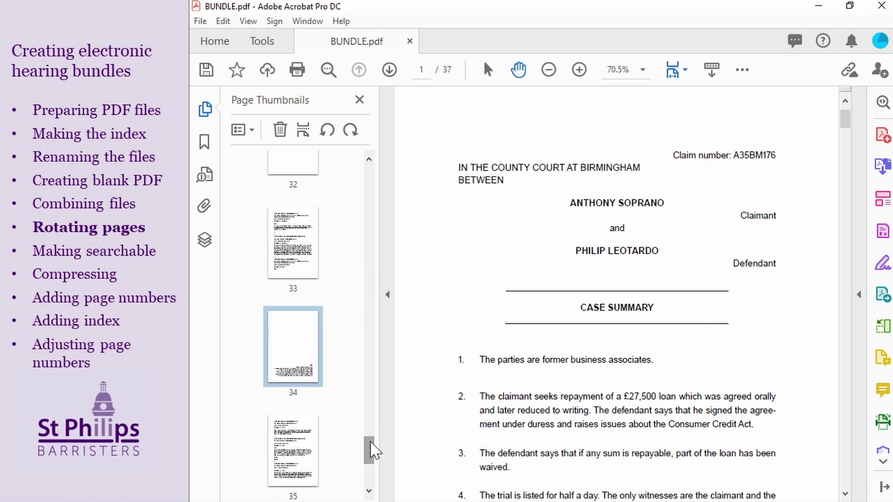
pyautogui.moveTo(301, 347); pyautogui.dragTo(353, 144)
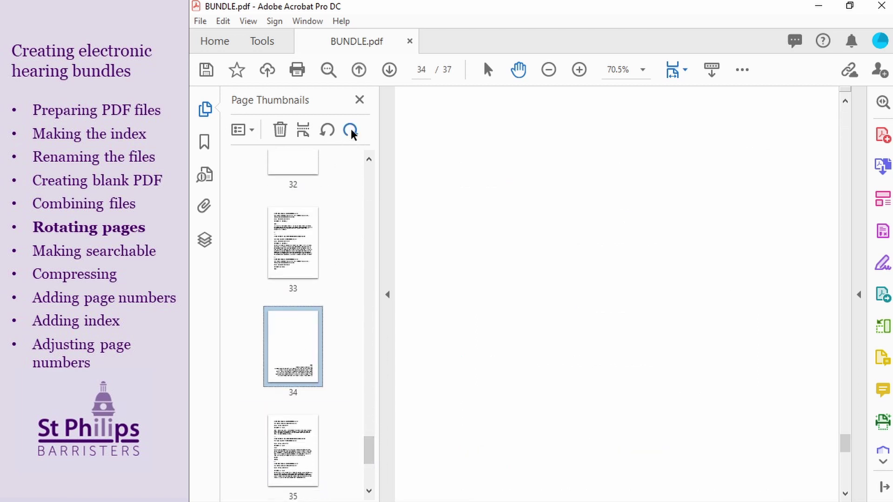
pyautogui.click(352, 131)
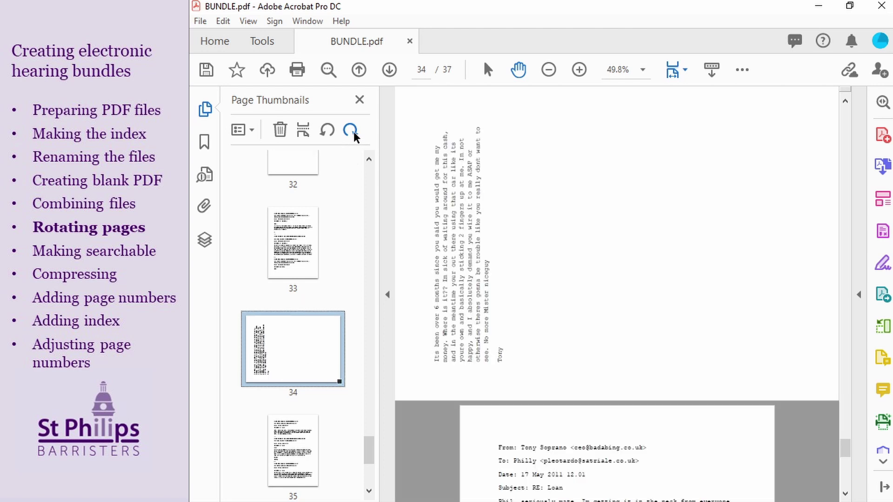
pyautogui.click(352, 131)
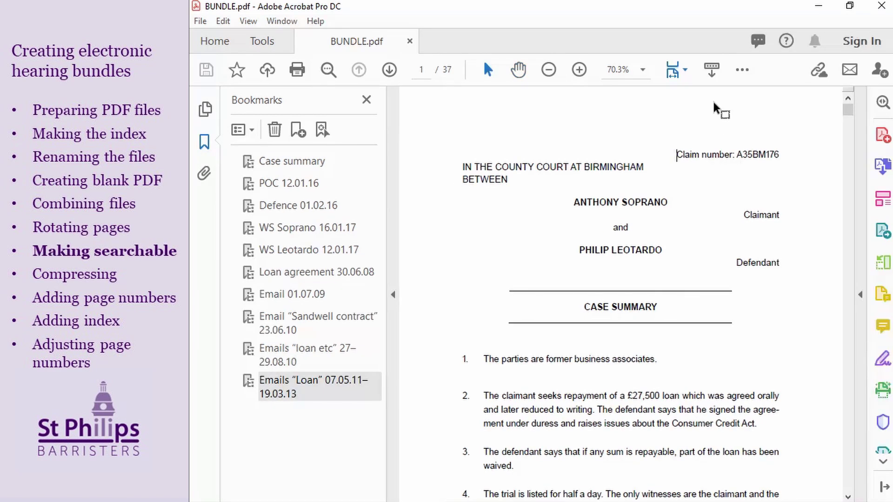
# Run Scan & OCR's Recognize Text In This File on all pages of BUNDLE.pdf.
pyautogui.click(882, 390)
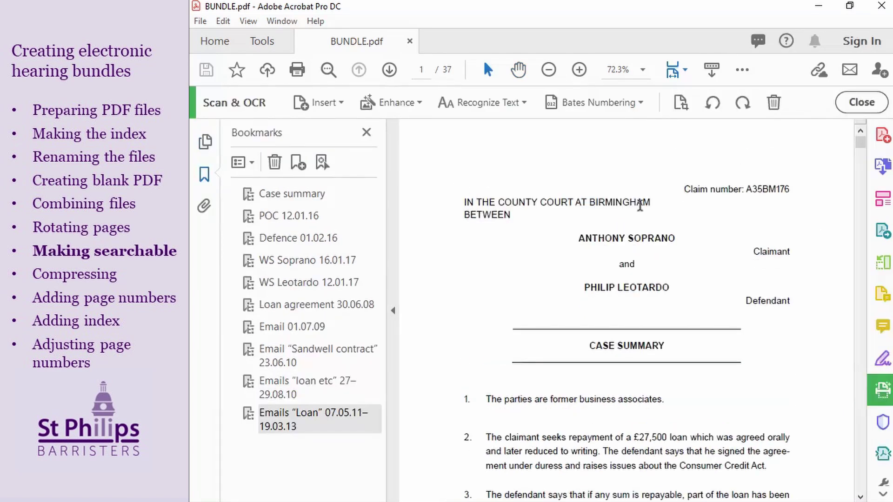
pyautogui.click(479, 107)
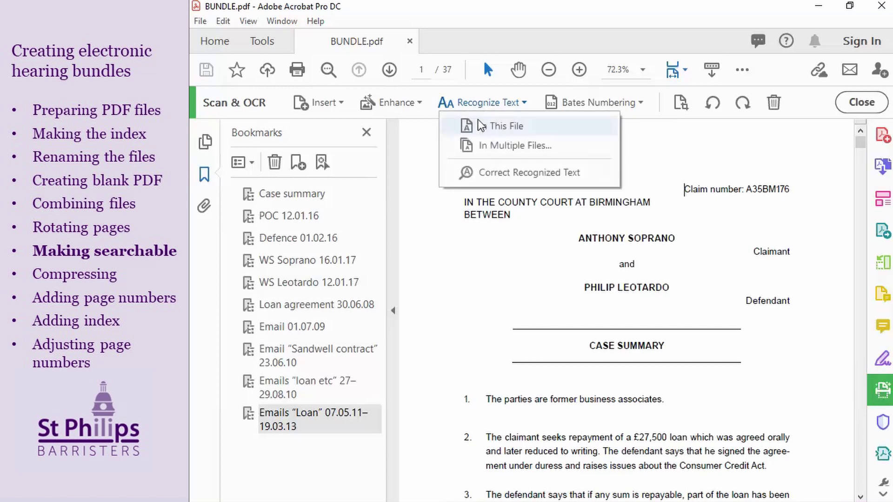
pyautogui.click(478, 122)
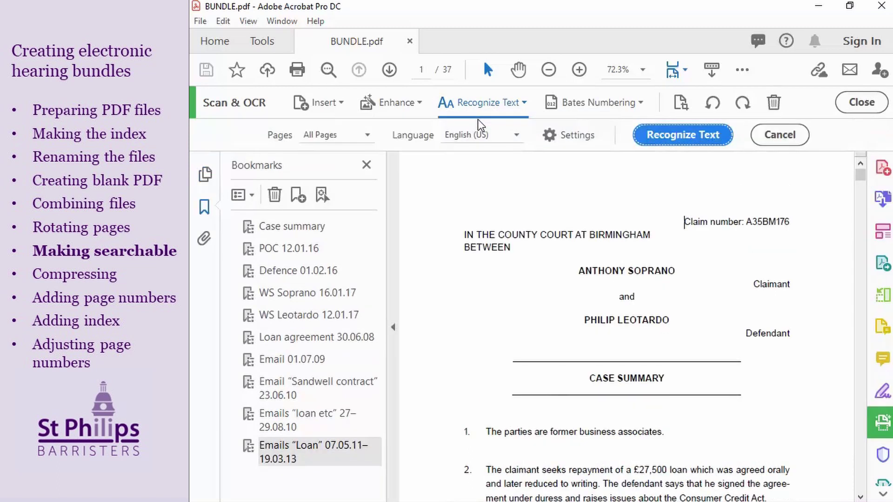
pyautogui.click(672, 135)
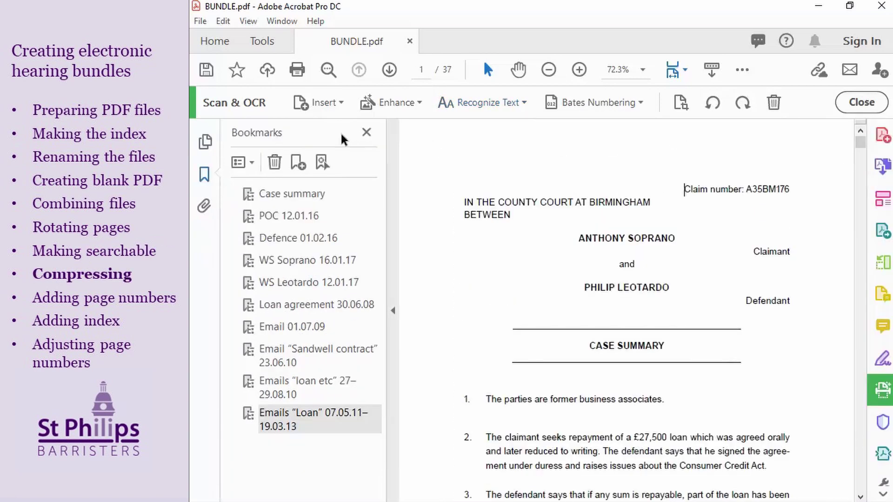
pyautogui.click(203, 23)
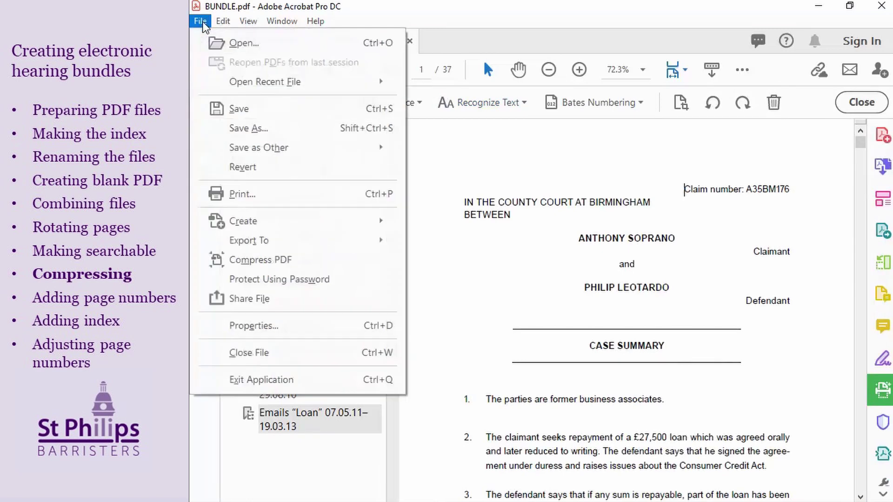
pyautogui.click(289, 268)
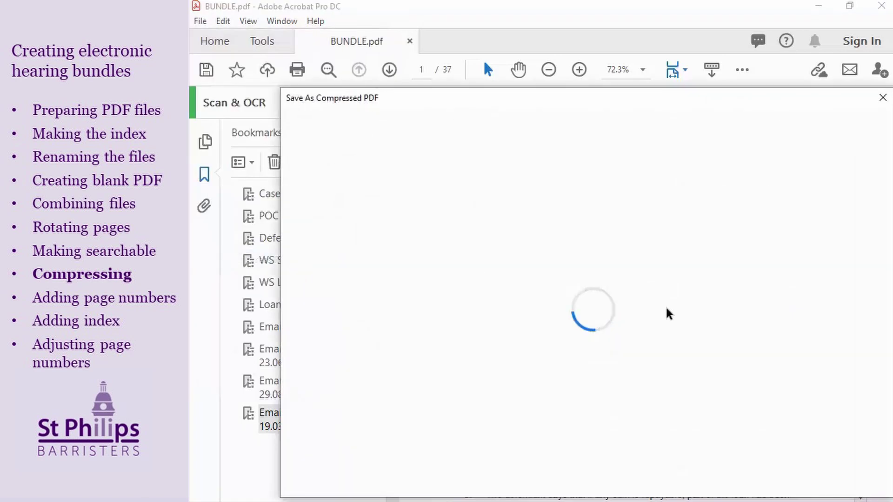
pyautogui.click(314, 311)
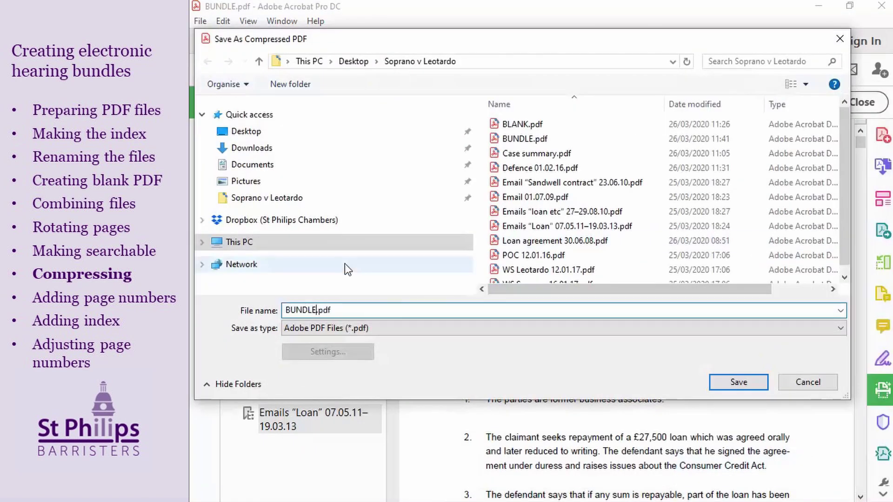
pyautogui.write('COMPRESSED')
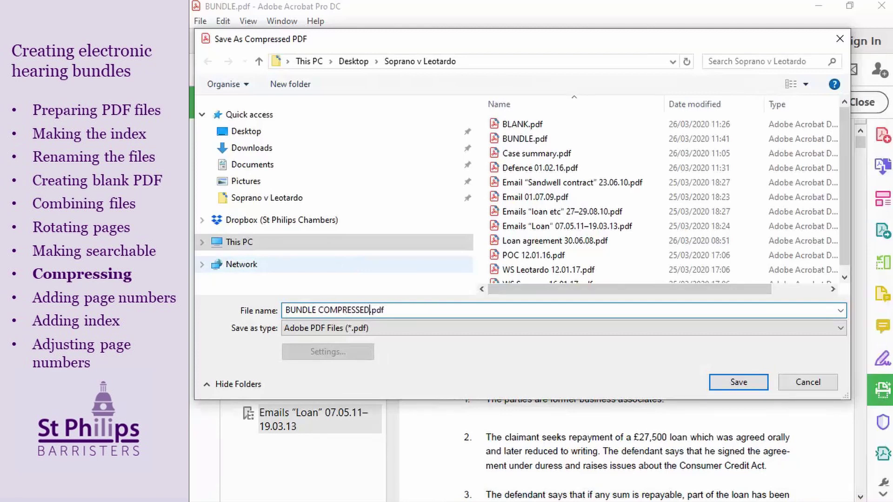
pyautogui.click(742, 382)
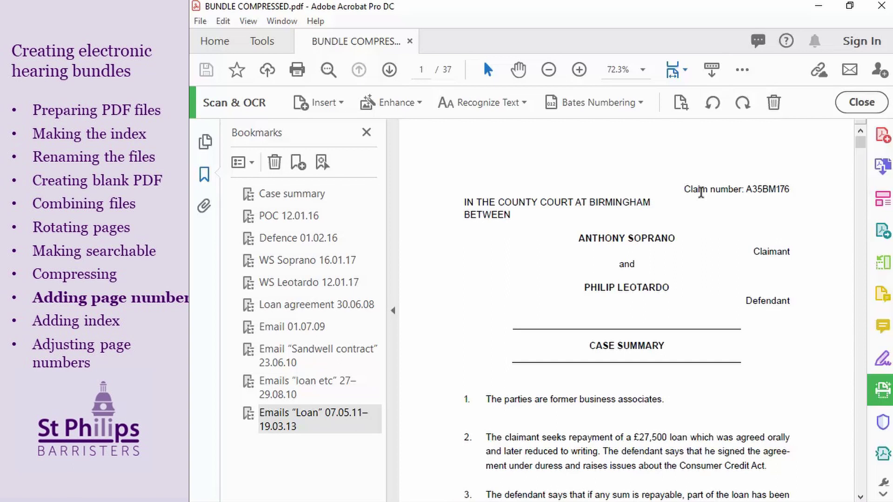
# Add a new footer with the page number in the right footer at Arial size 24.
pyautogui.click(878, 201)
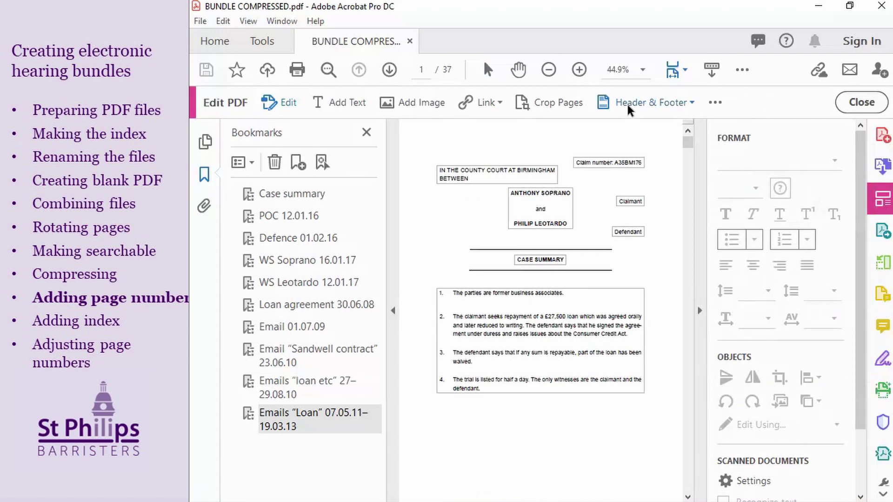
pyautogui.click(628, 109)
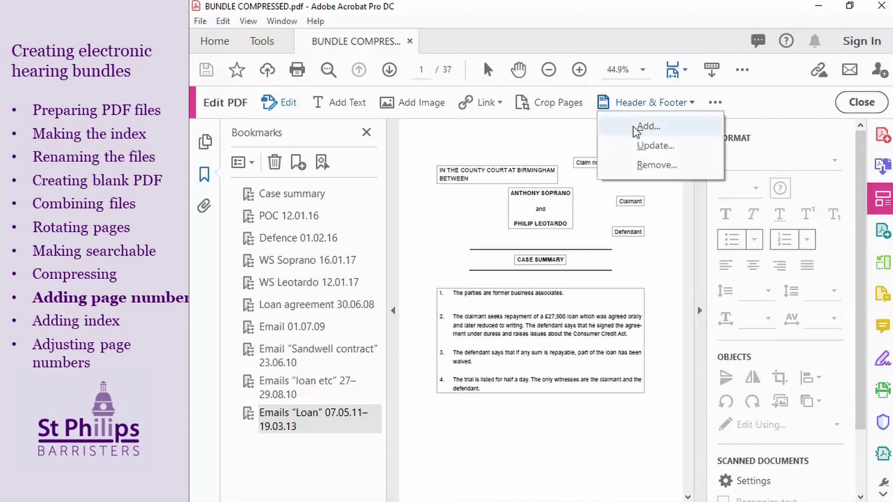
pyautogui.click(648, 126)
pyautogui.click(604, 301)
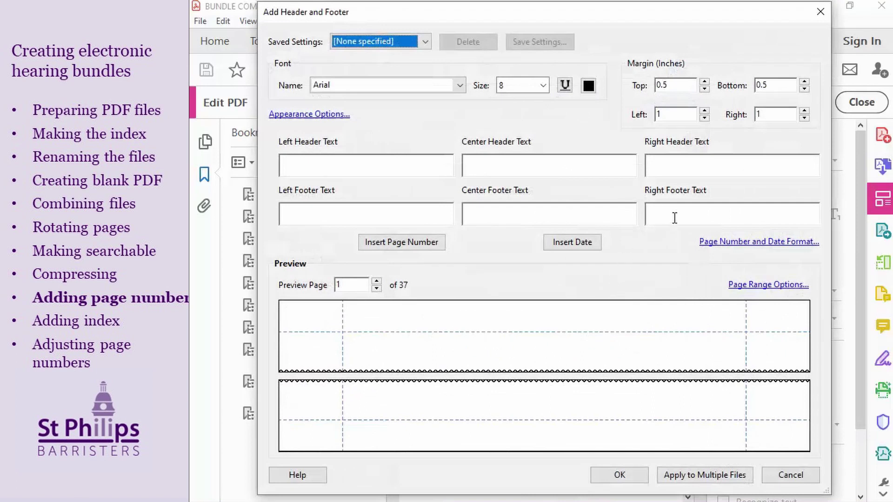
pyautogui.click(675, 217)
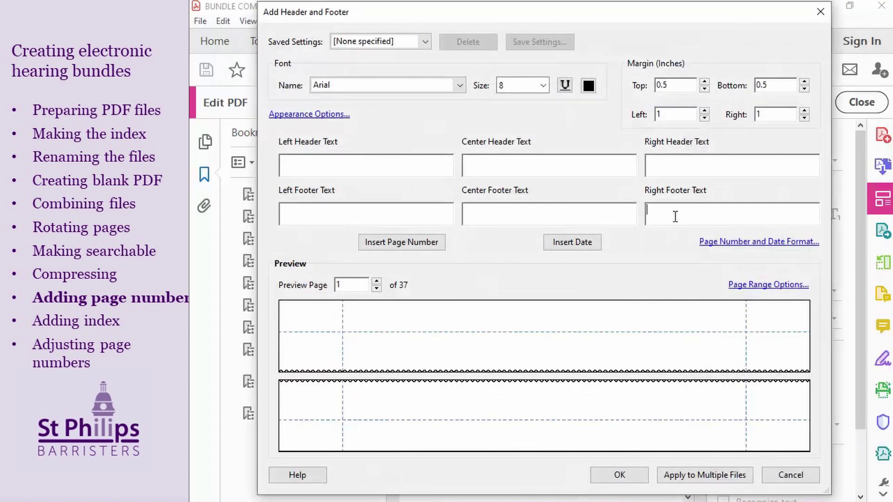
pyautogui.click(423, 245)
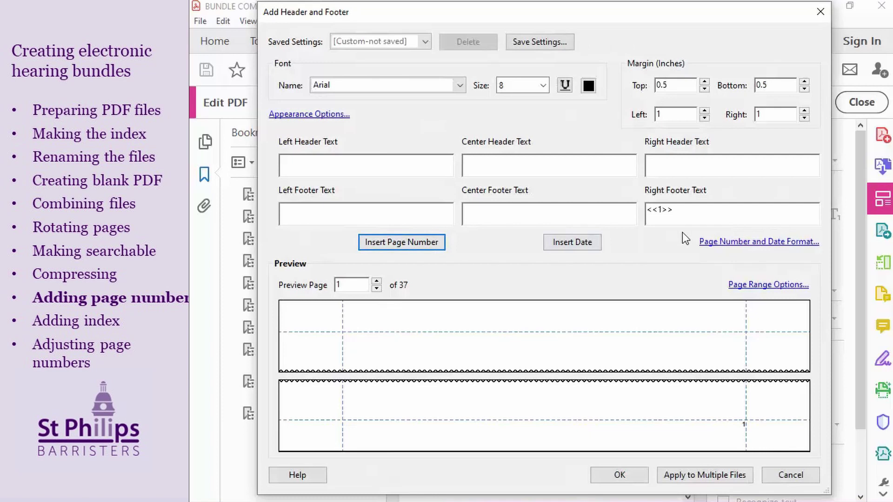
pyautogui.moveTo(695, 213); pyautogui.dragTo(619, 208)
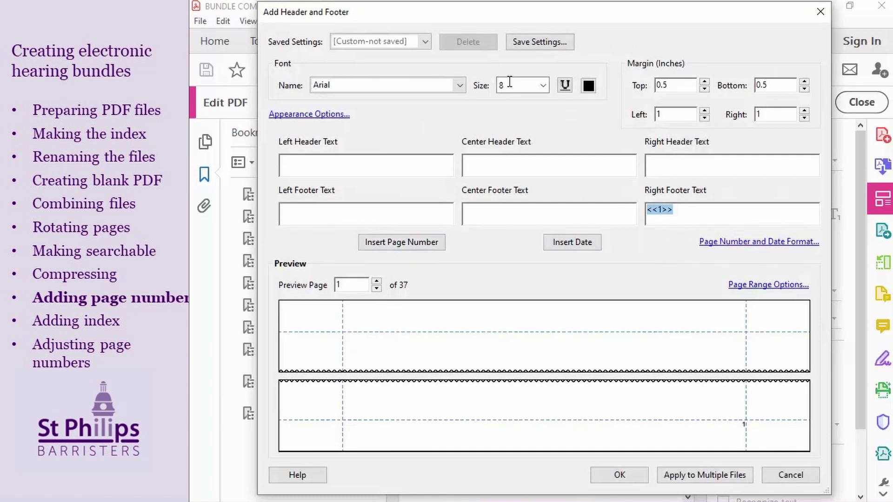
pyautogui.click(543, 85)
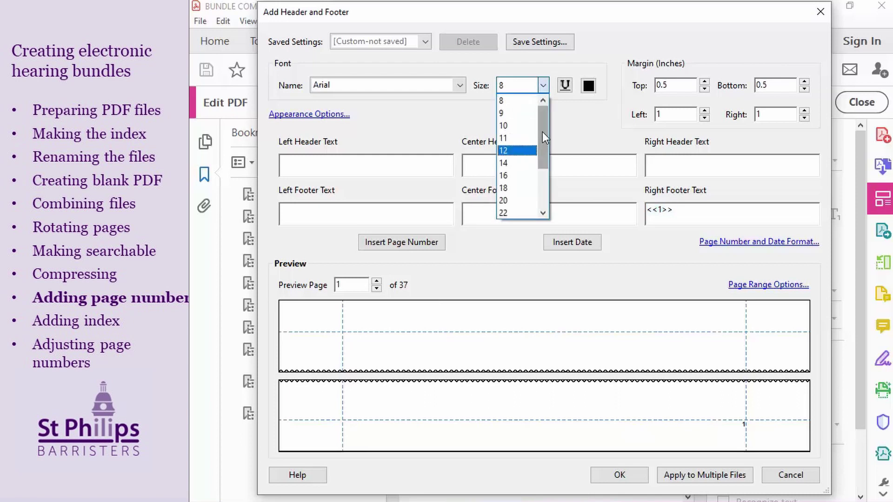
pyautogui.moveTo(543, 132); pyautogui.dragTo(545, 155)
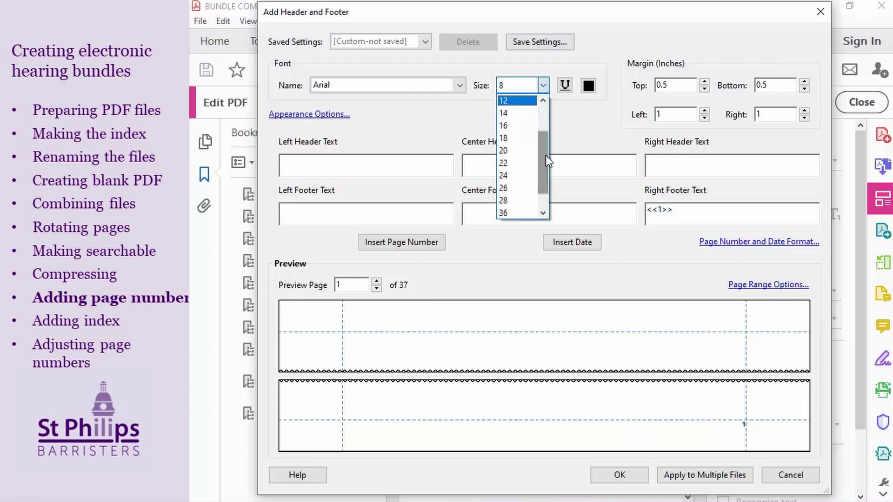
pyautogui.click(521, 175)
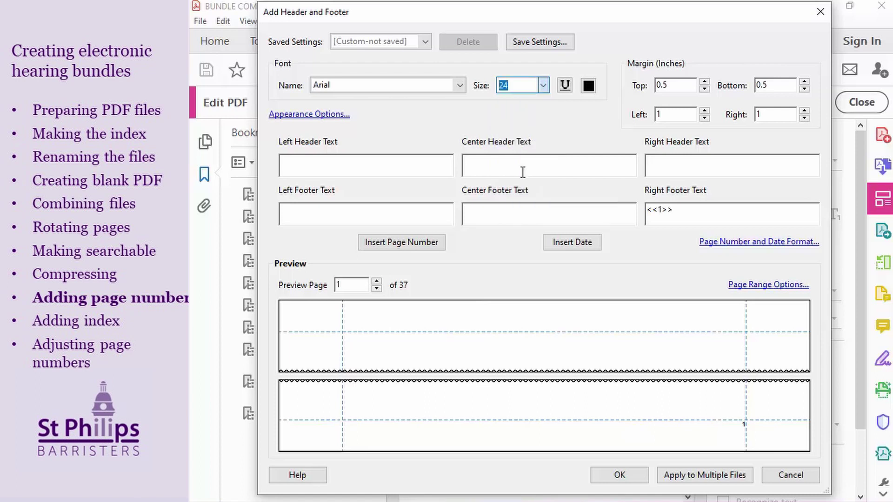
pyautogui.click(638, 476)
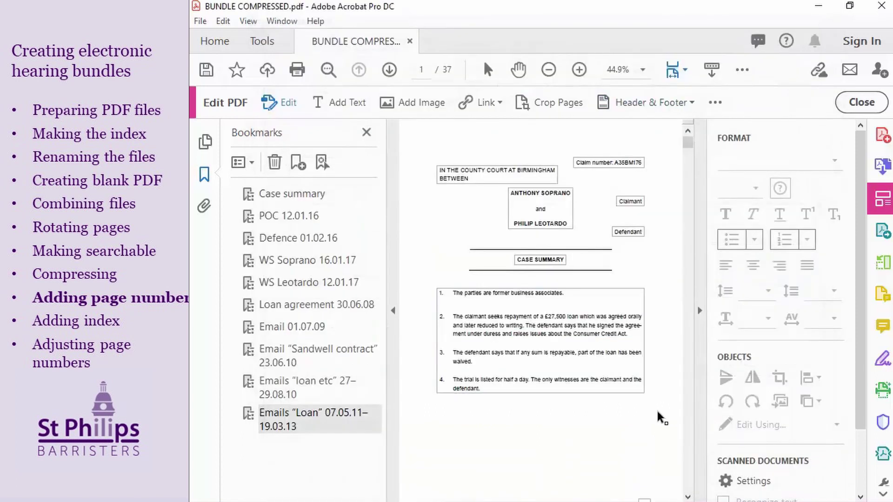
# Close Edit PDF, check the page numbers on pages 1–3, and return to page 1.
pyautogui.click(861, 102)
pyautogui.scroll(-8, 768, 183)
pyautogui.scroll(-10, 772, 188)
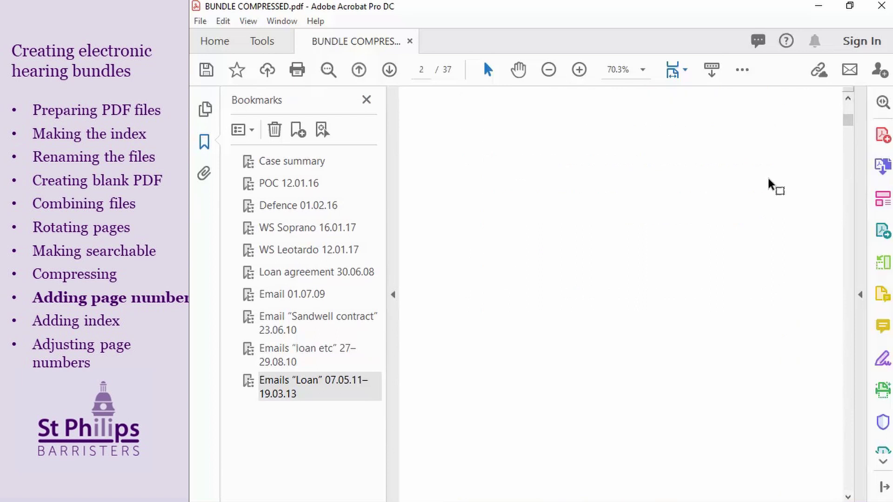
pyautogui.scroll(-8, 768, 180)
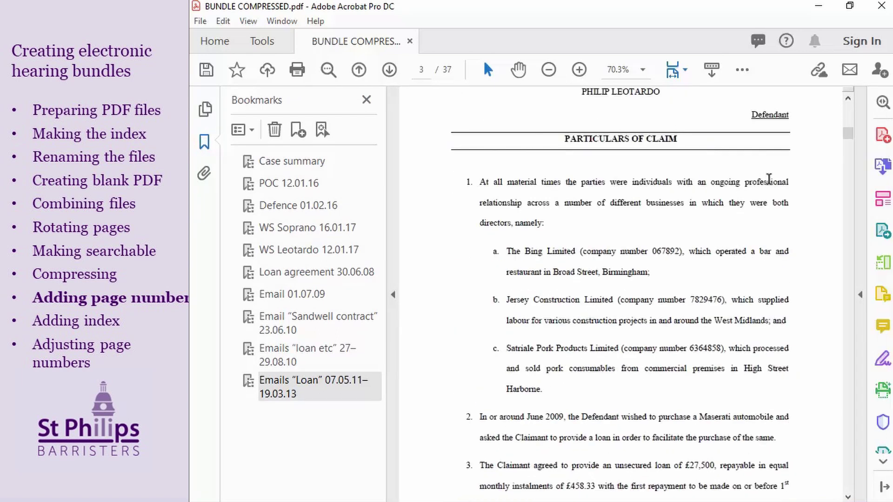
pyautogui.scroll(20, 769, 181)
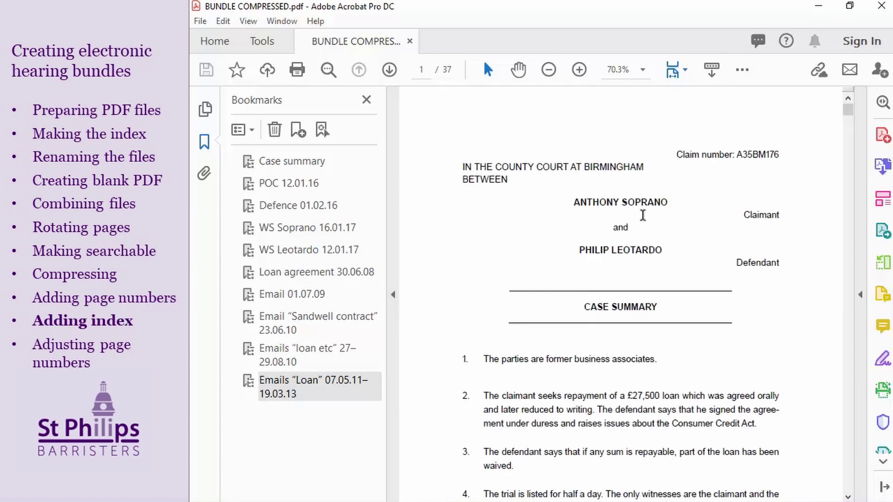
# Snap the bundle window left and save the updated Index.docx.
pyautogui.press('super+Left')
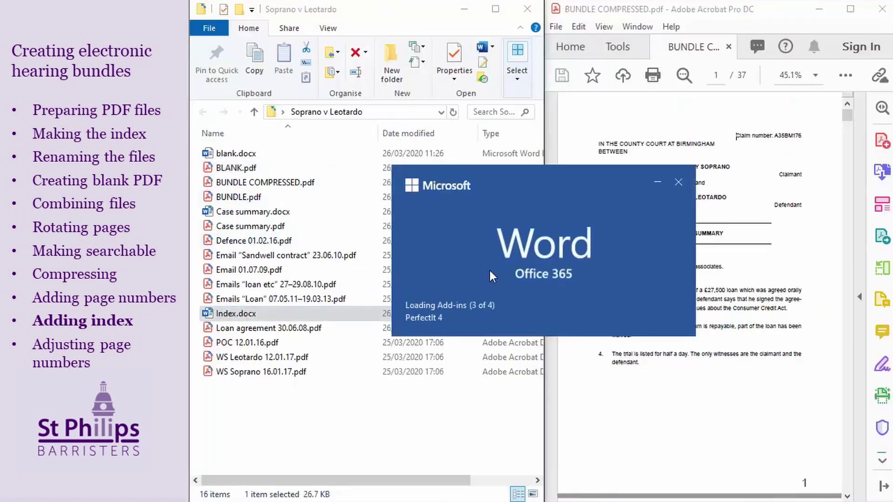
pyautogui.scroll(-20, 765, 313)
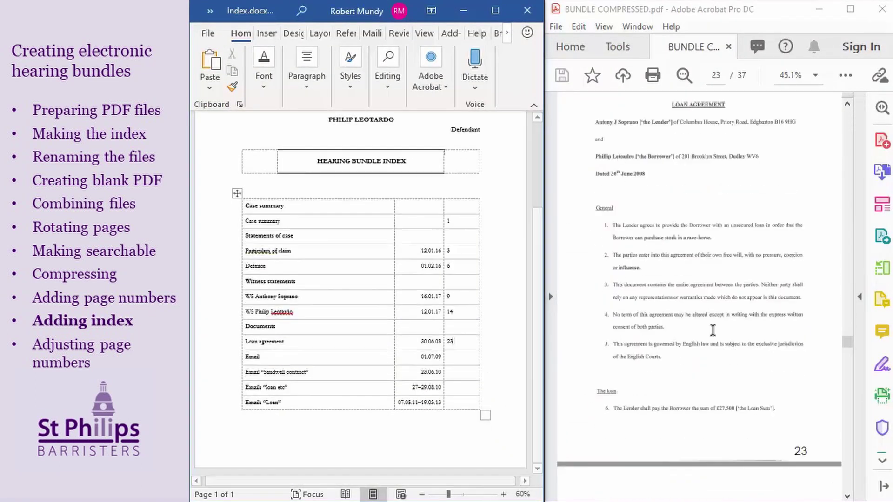
pyautogui.scroll(-20, 737, 299)
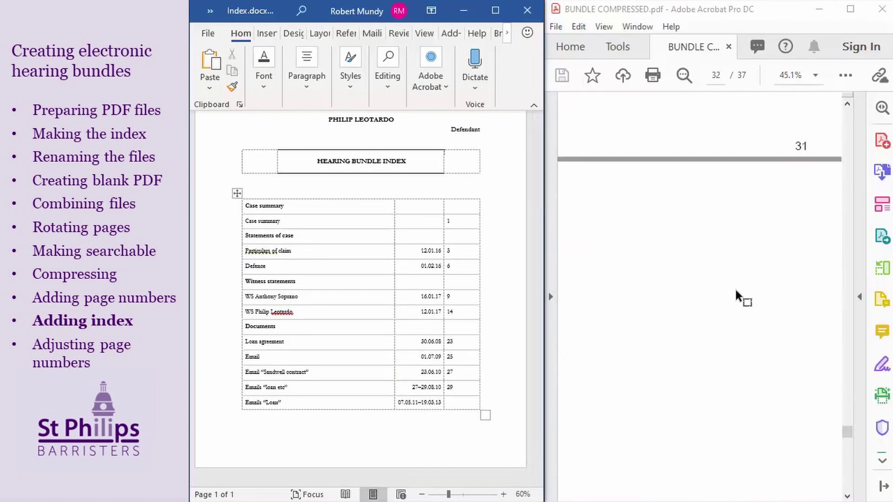
pyautogui.click(207, 33)
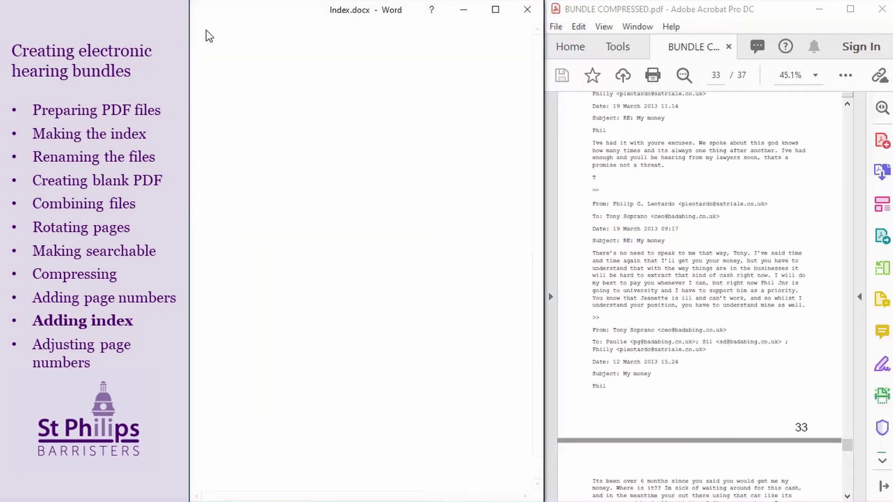
pyautogui.click(232, 191)
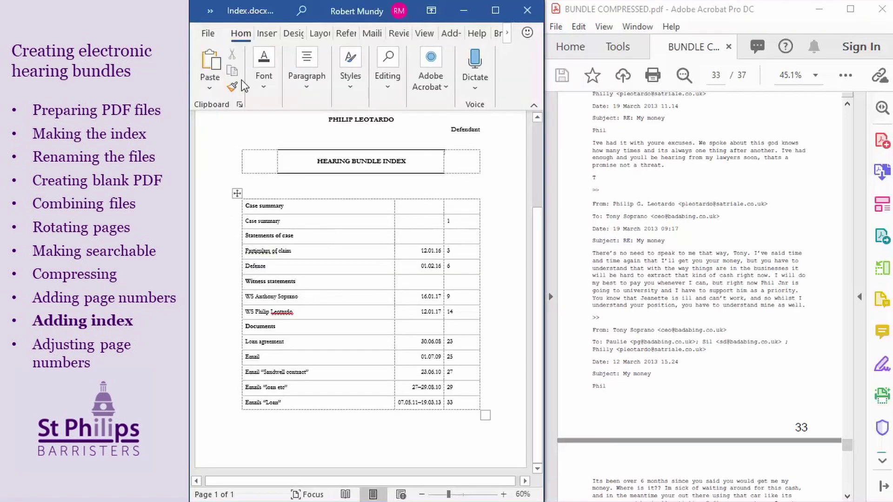
# Save the index as Adobe PDF named Index, close Word, and maximise Acrobat.
pyautogui.click(208, 34)
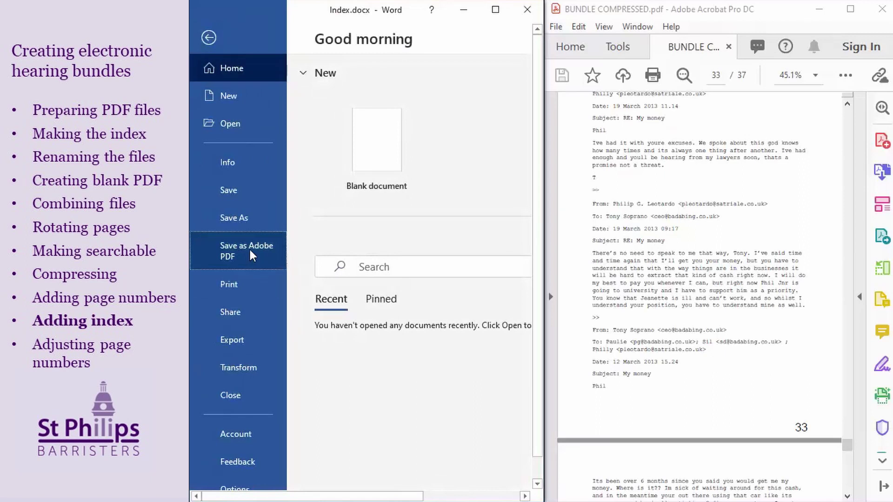
pyautogui.click(219, 251)
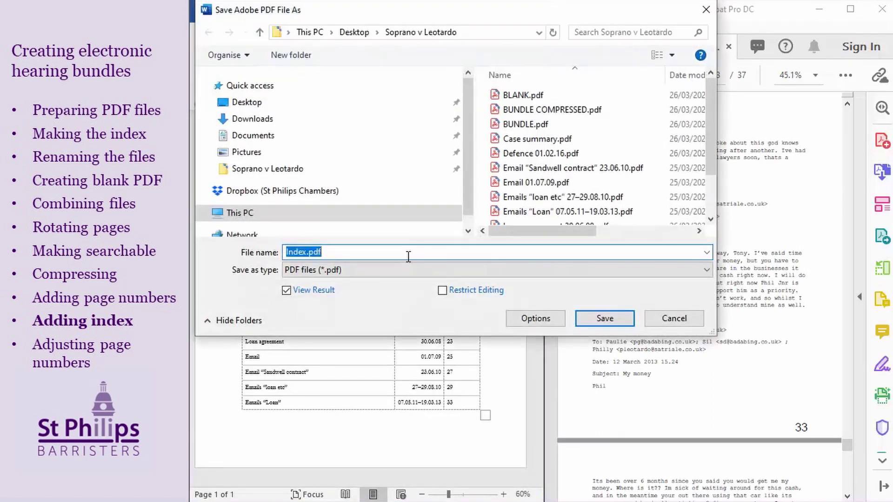
pyautogui.write('Index')
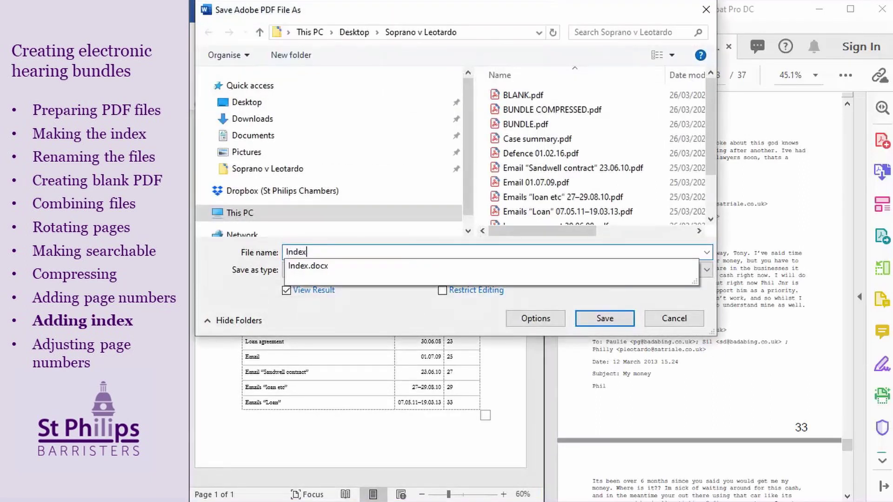
pyautogui.press('Return')
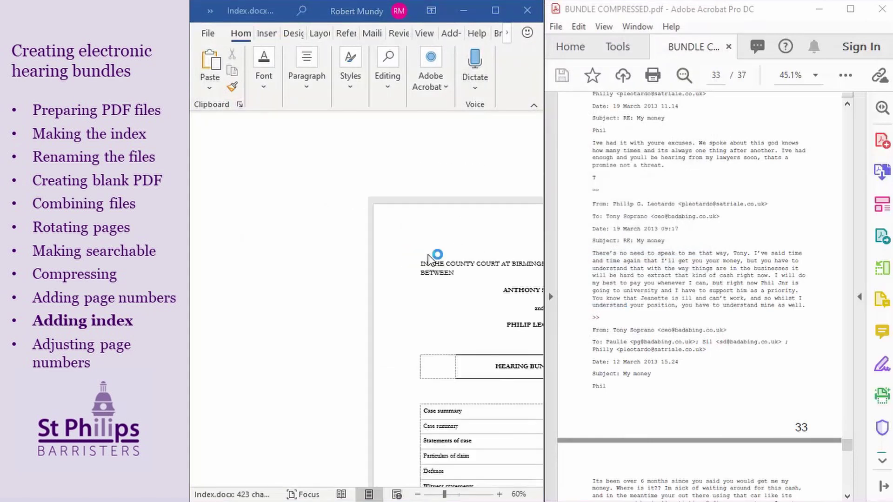
pyautogui.click(527, 10)
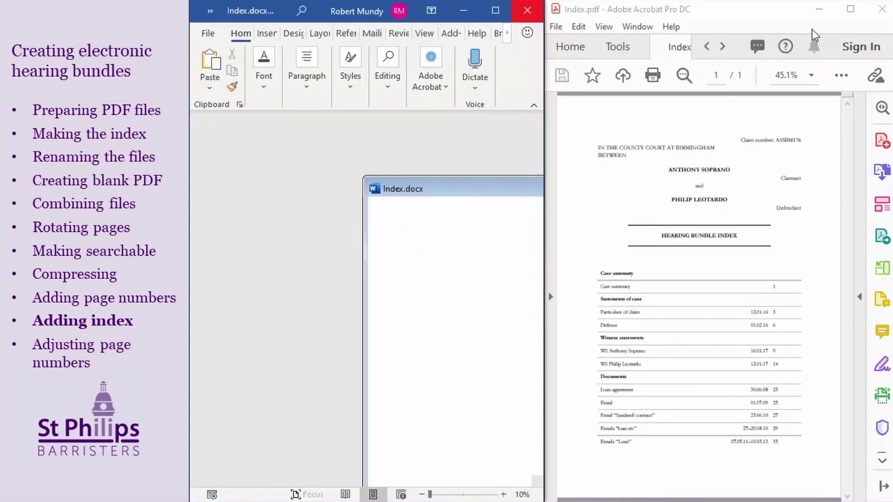
pyautogui.click(853, 12)
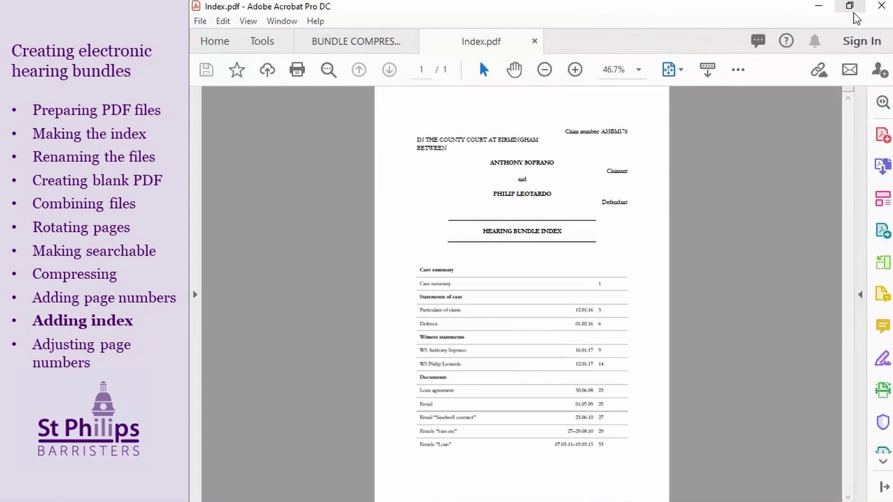
# Close Index.pdf and show the bundle in Organize Pages, snapped to the right half.
pyautogui.click(534, 41)
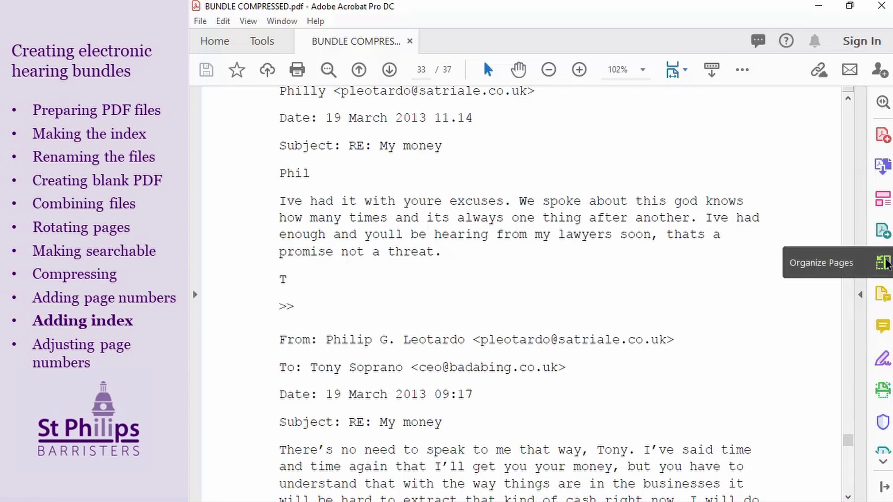
pyautogui.click(883, 263)
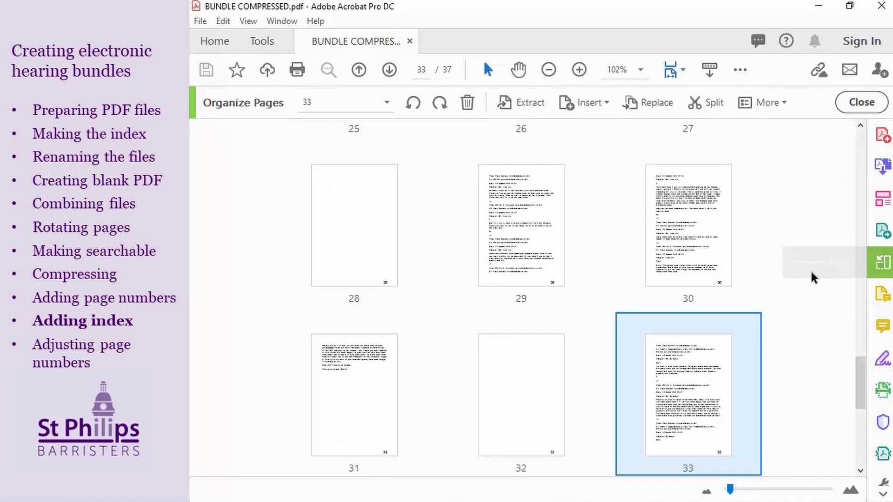
pyautogui.scroll(3, 801, 246)
pyautogui.scroll(20, 800, 246)
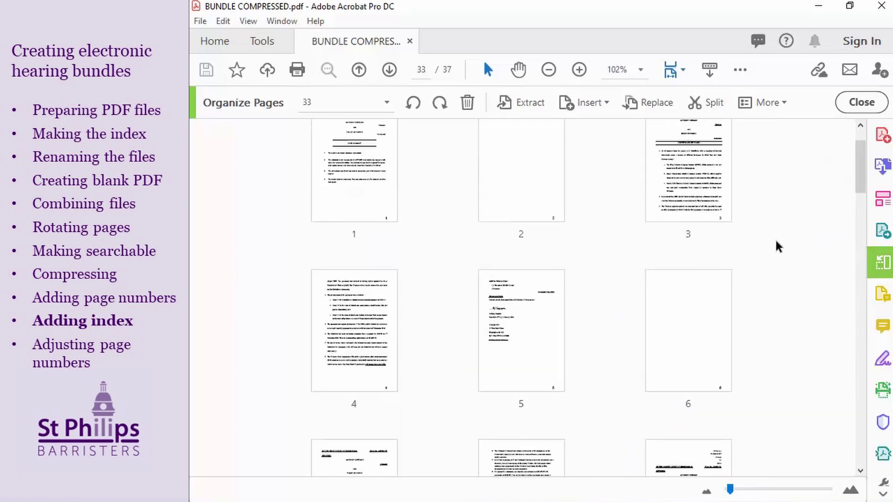
pyautogui.press('super+Right')
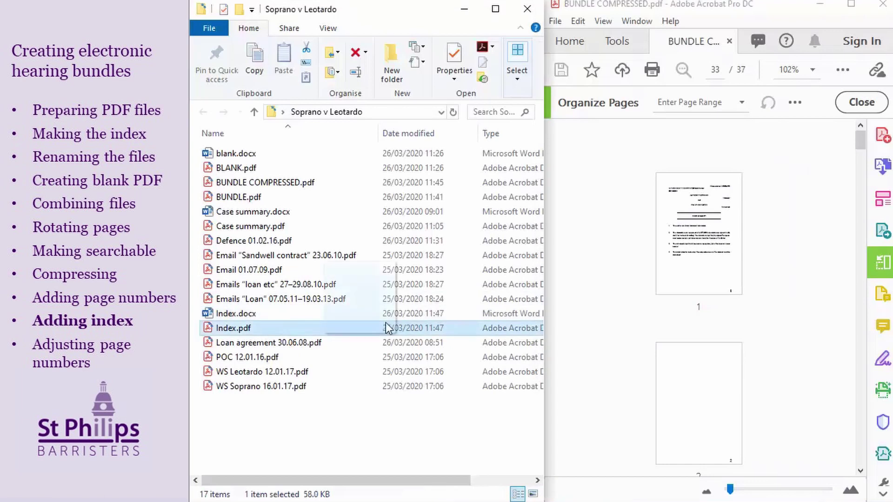
# Insert Index.pdf as the bundle's first page and BLANK.pdf right after it.
pyautogui.moveTo(386, 328); pyautogui.dragTo(609, 161)
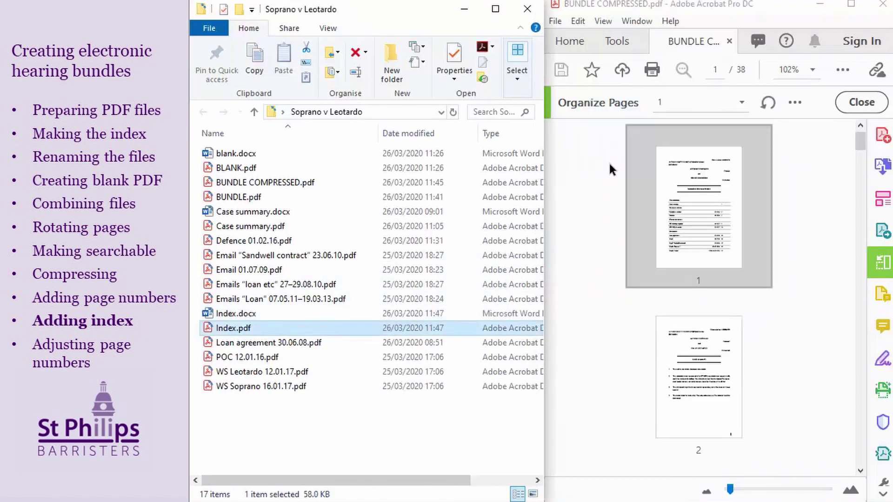
pyautogui.click(608, 219)
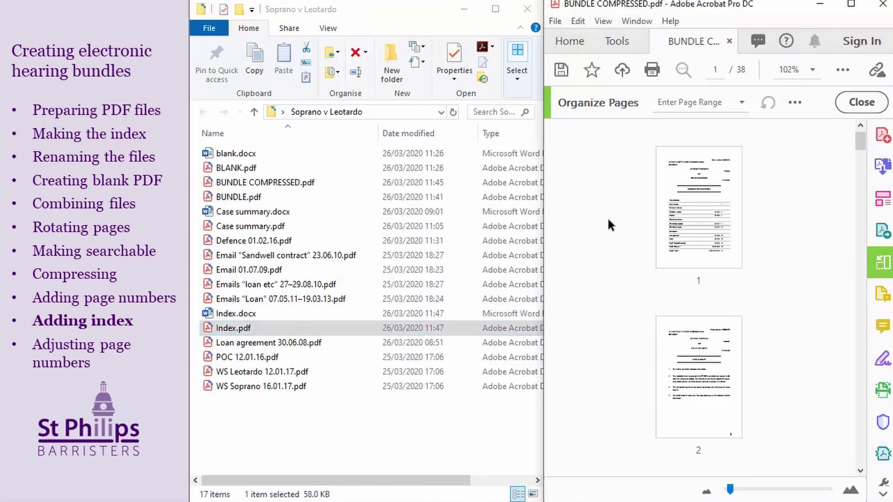
pyautogui.moveTo(237, 168); pyautogui.dragTo(653, 302)
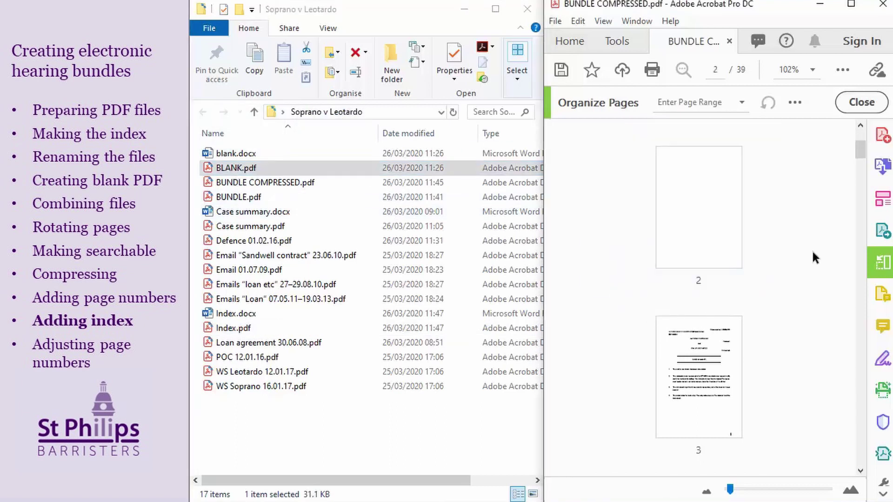
pyautogui.scroll(3, 808, 254)
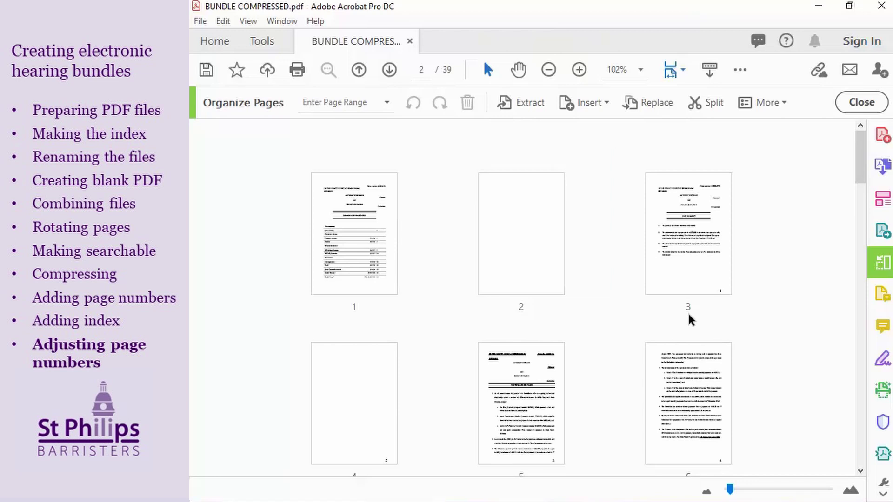
# Give pages 1–2 the page-label prefix 'Index' so they read Index1 and Index2.
pyautogui.click(366, 256)
pyautogui.keyDown('shift'); pyautogui.click(518, 249); pyautogui.keyUp('shift')
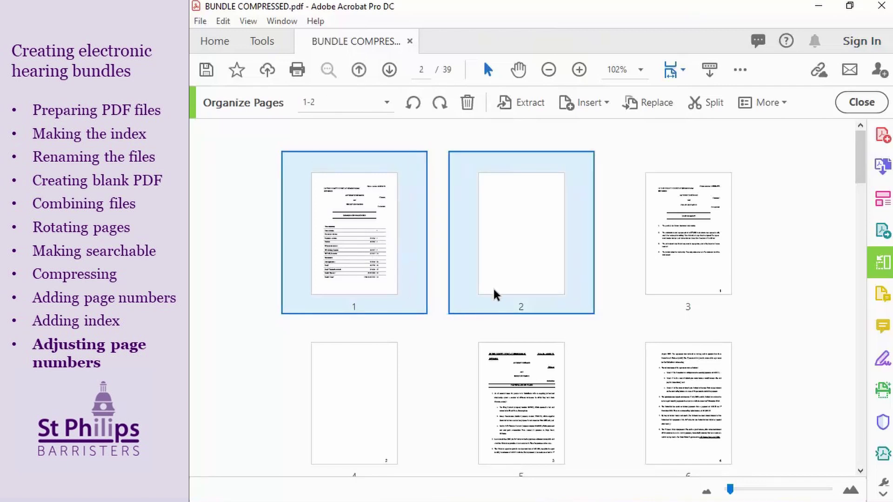
pyautogui.rightClick(510, 241)
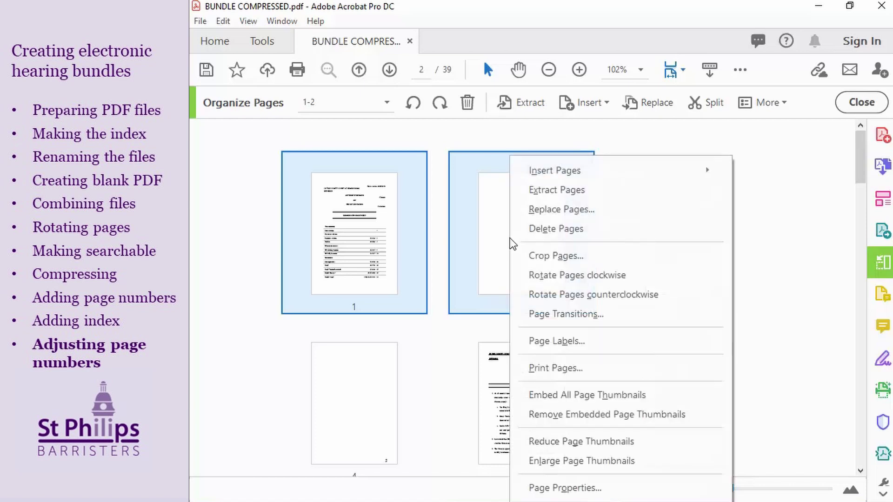
pyautogui.click(554, 342)
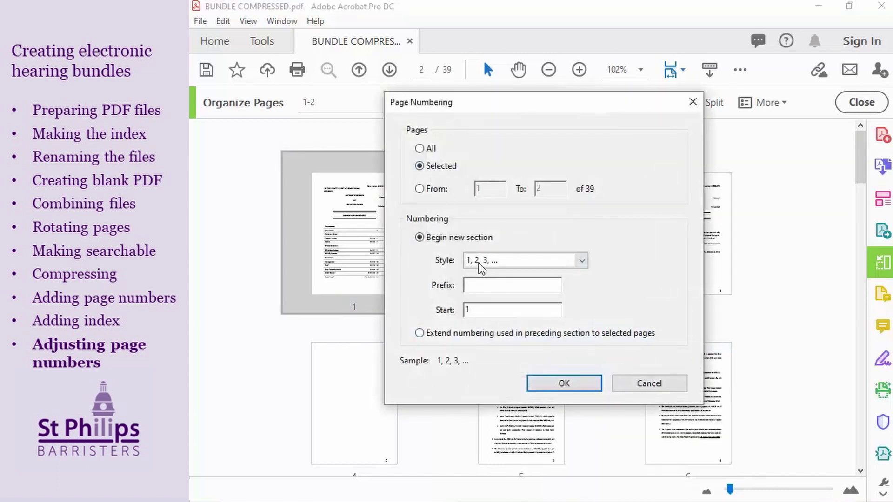
pyautogui.click(500, 285)
pyautogui.write('Index')
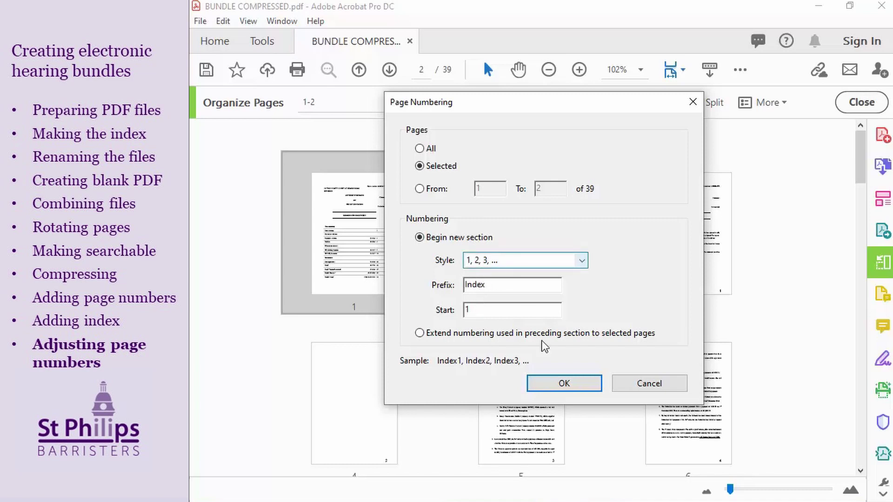
pyautogui.click(564, 383)
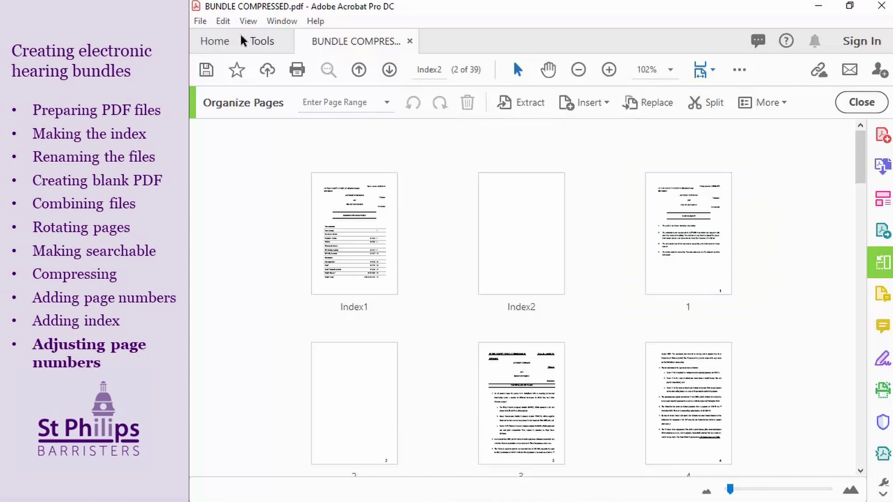
# Save the relabelled bundle and maximise the Acrobat window.
pyautogui.click(200, 21)
pyautogui.click(240, 107)
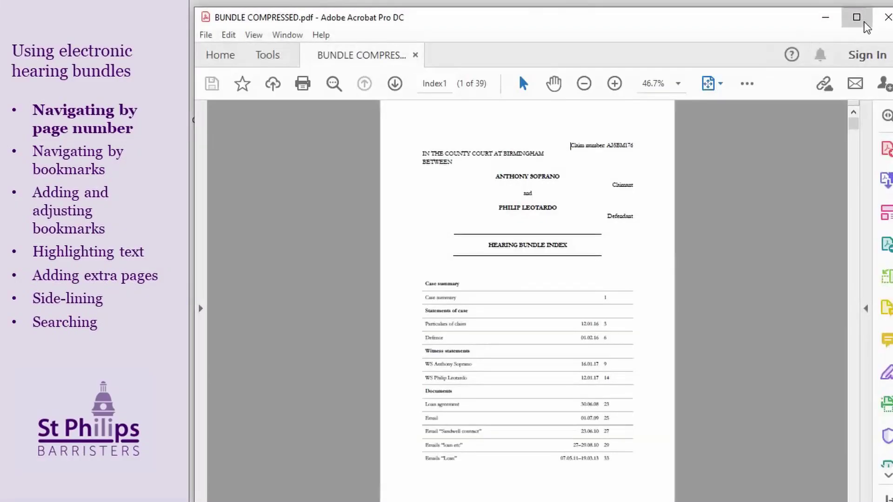
pyautogui.click(856, 17)
# Go to the page labelled 9, page 11 of 39, the second witness statement.
pyautogui.click(434, 71)
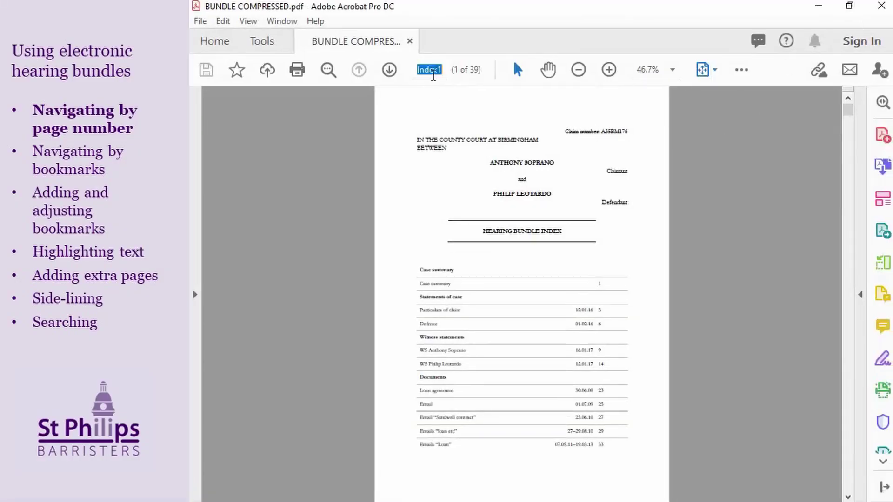
pyautogui.click(433, 72)
pyautogui.doubleClick(434, 72)
pyautogui.write('9')
pyautogui.press('Return')
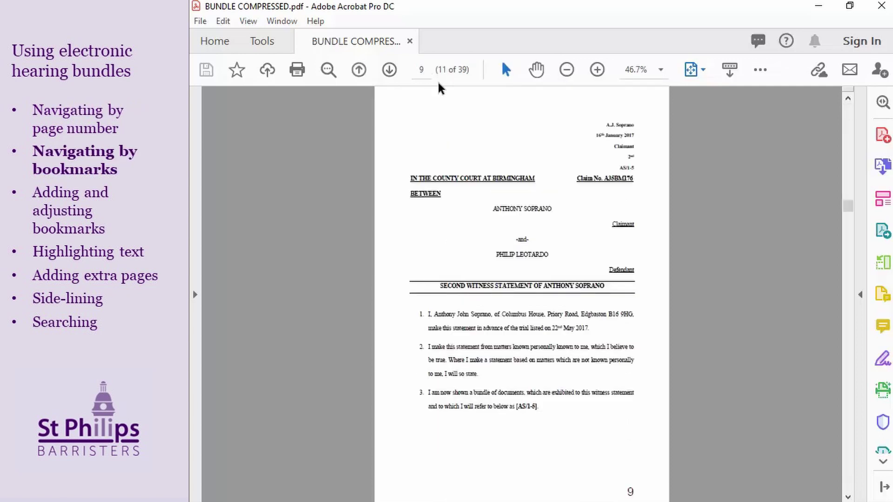
# Open the Bookmarks panel and visit the case summary, pleadings and witness statement bookmarks.
pyautogui.click(199, 281)
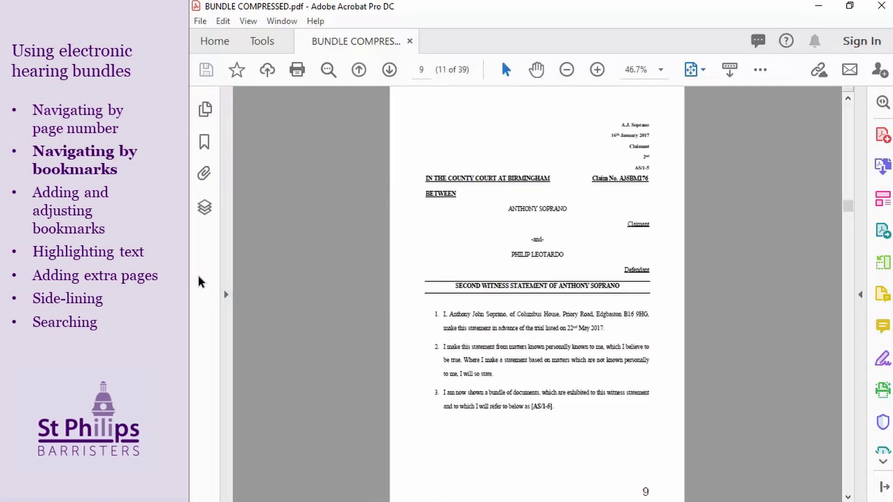
pyautogui.click(205, 141)
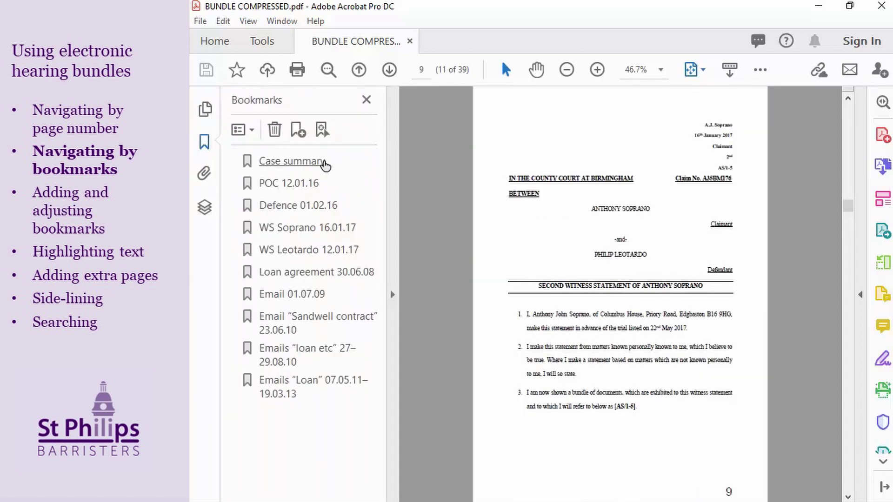
pyautogui.click(325, 163)
pyautogui.click(319, 184)
pyautogui.click(319, 205)
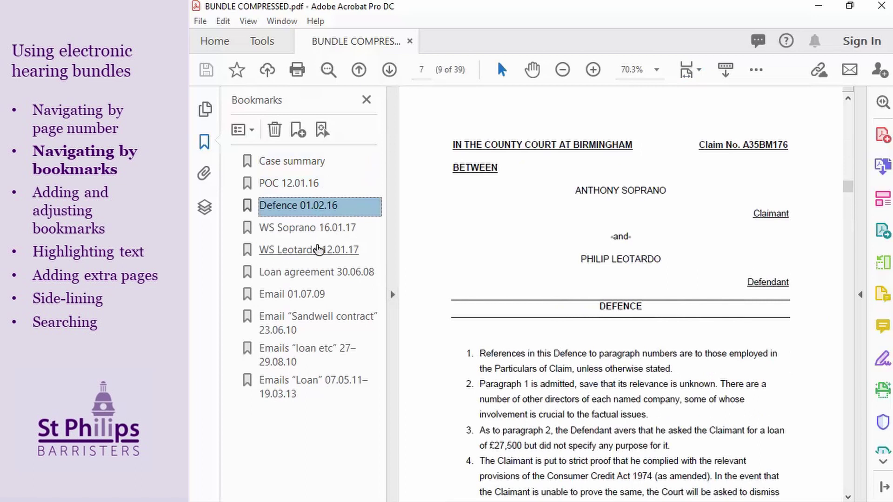
pyautogui.click(319, 229)
pyautogui.click(319, 250)
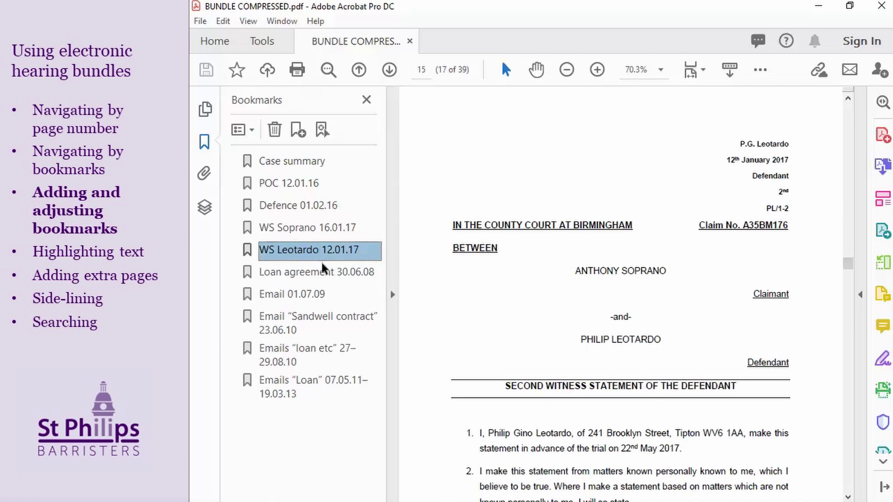
pyautogui.moveTo(297, 205); pyautogui.dragTo(511, 198)
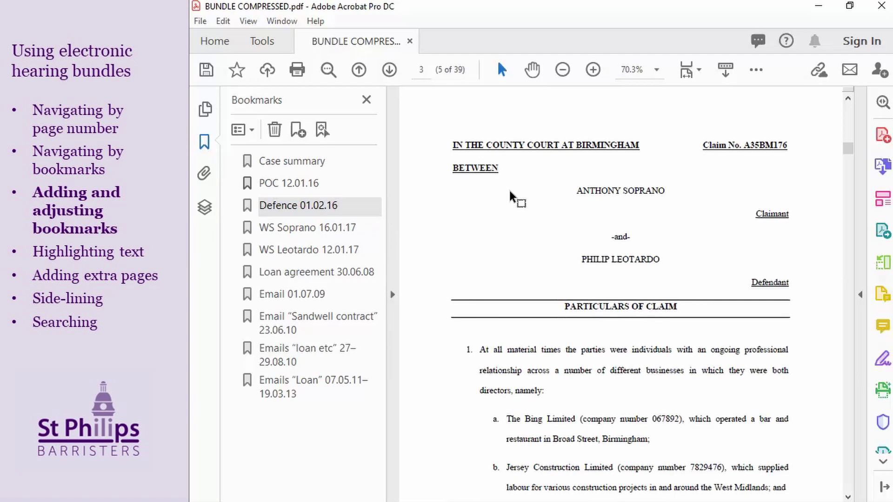
pyautogui.moveTo(512, 198); pyautogui.dragTo(512, 199)
# Add a 'Statements of case' bookmark and nest POC 12.01.16 and Defence 01.02.16 under it.
pyautogui.click(300, 131)
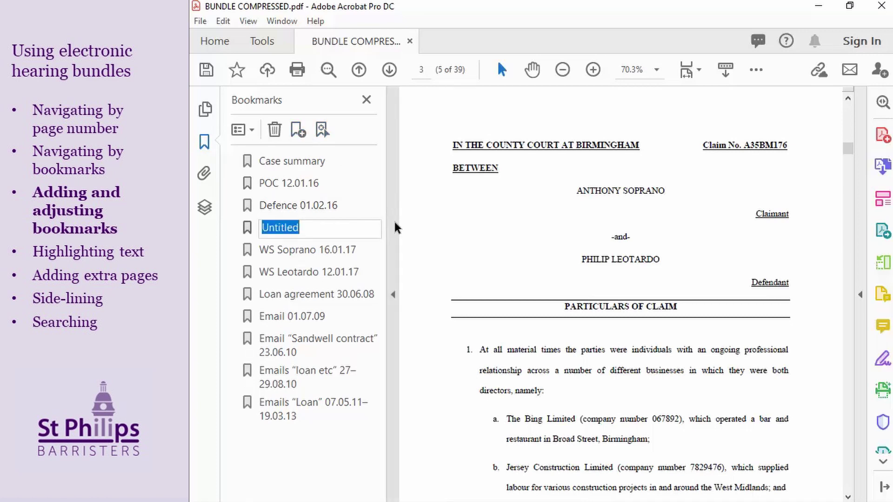
pyautogui.write('Statements of case')
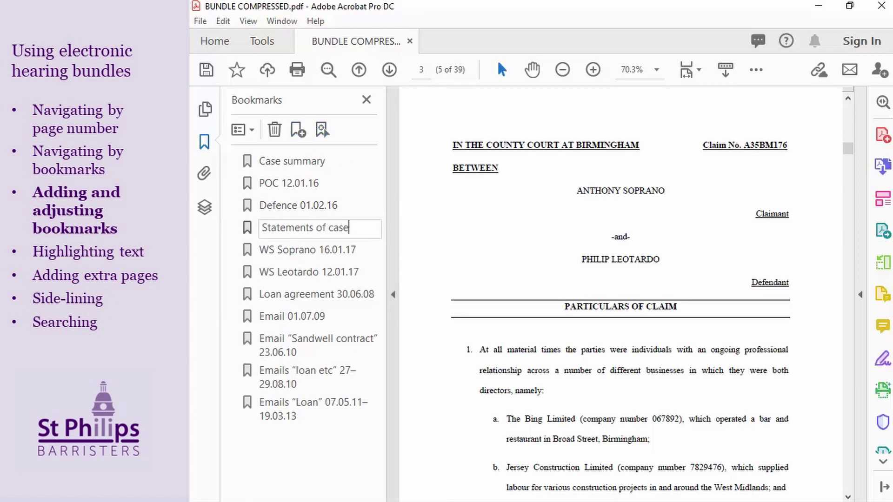
pyautogui.press('Return')
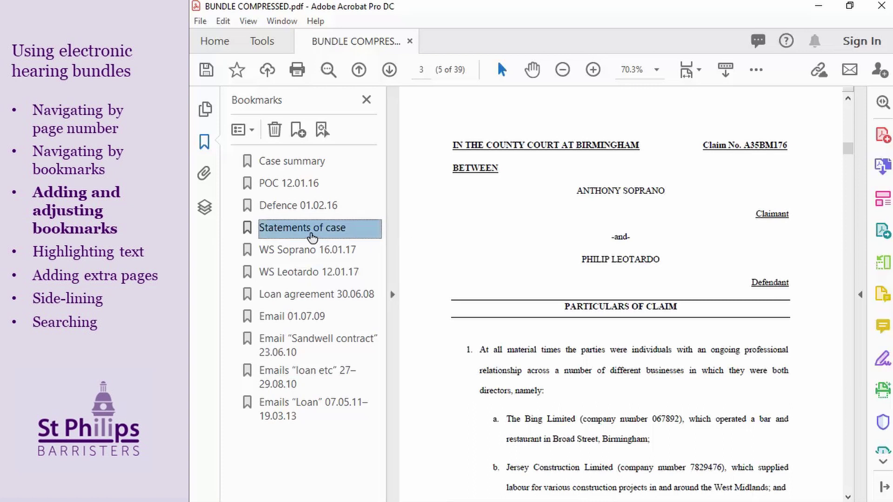
pyautogui.moveTo(312, 237); pyautogui.dragTo(295, 176)
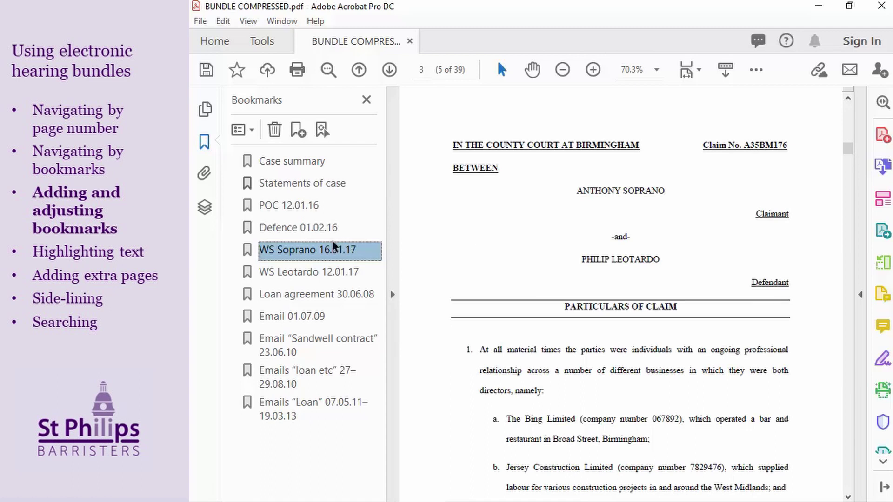
pyautogui.moveTo(271, 213); pyautogui.dragTo(305, 186)
pyautogui.moveTo(301, 242); pyautogui.dragTo(281, 221)
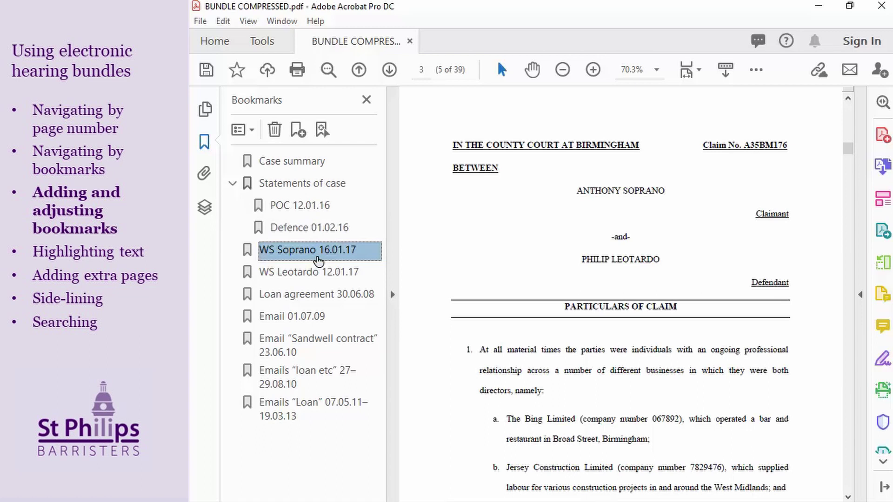
pyautogui.click(232, 185)
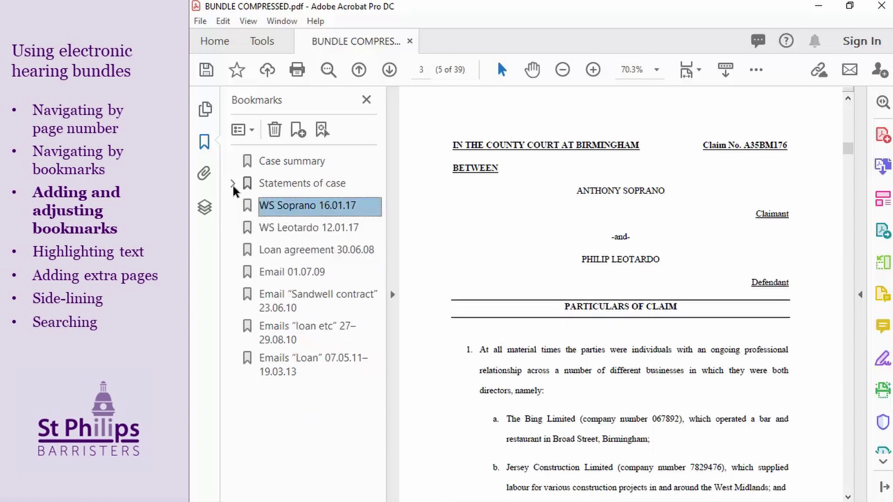
pyautogui.click(233, 184)
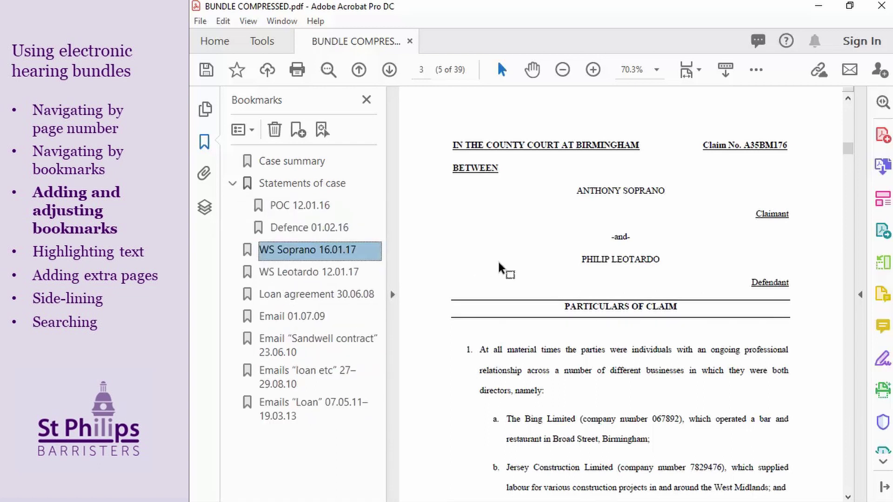
# Add a 'Witness statements' bookmark and nest the witness statement bookmarks under it.
pyautogui.hotkey('ctrl', 'b')
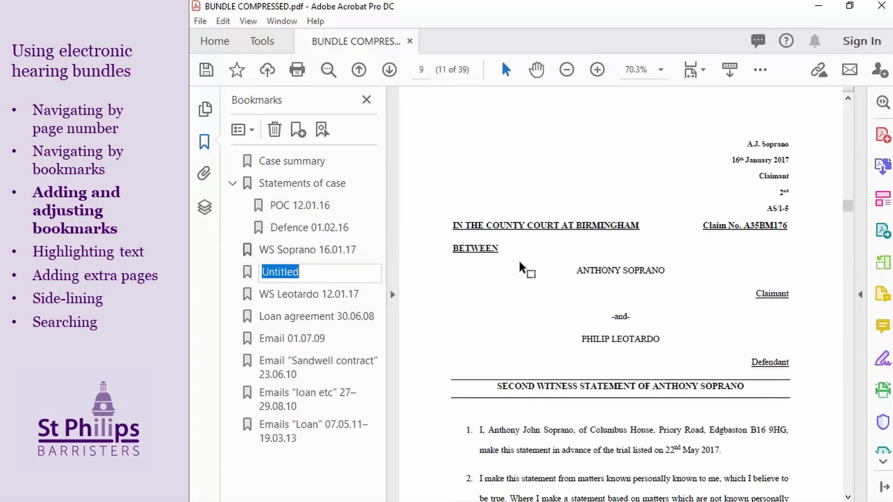
pyautogui.write('Witness statements')
pyautogui.moveTo(279, 272); pyautogui.dragTo(297, 261)
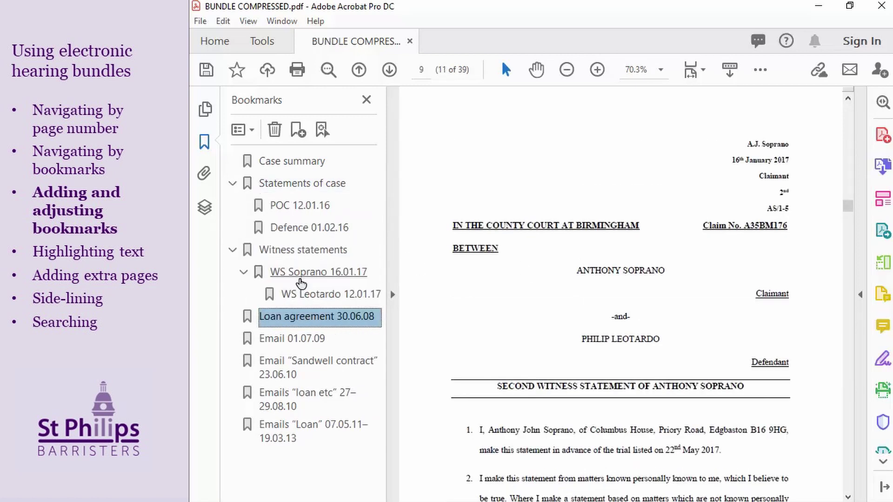
# Add a 'Documents' bookmark above the loan agreement and nest the loan agreement and email bookmarks under it.
pyautogui.click(289, 323)
pyautogui.hotkey('ctrl', 'b')
pyautogui.write('Documents')
pyautogui.press('Return')
pyautogui.moveTo(310, 342); pyautogui.dragTo(285, 316)
pyautogui.click(289, 336)
pyautogui.click(270, 400)
pyautogui.moveTo(269, 399); pyautogui.dragTo(279, 372)
pyautogui.moveTo(279, 458); pyautogui.dragTo(267, 448)
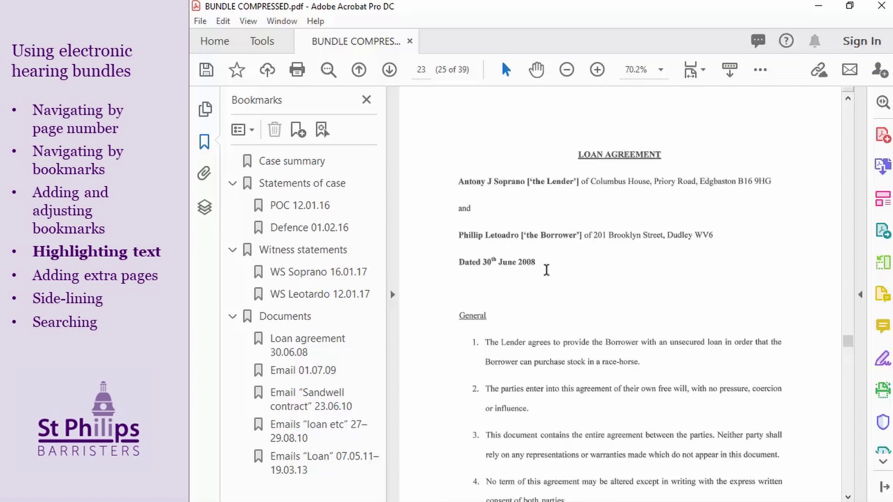
# Highlight the end of clause 1 of the loan agreement, then delete that highlight.
pyautogui.click(762, 72)
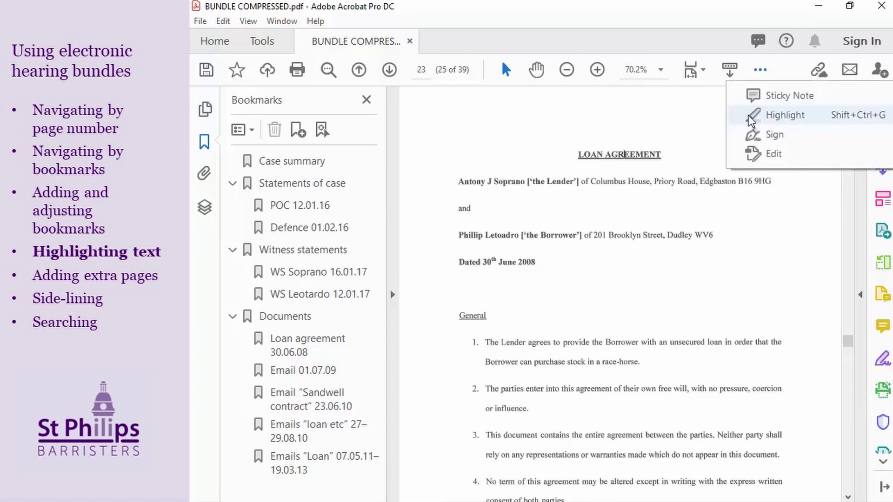
pyautogui.click(772, 116)
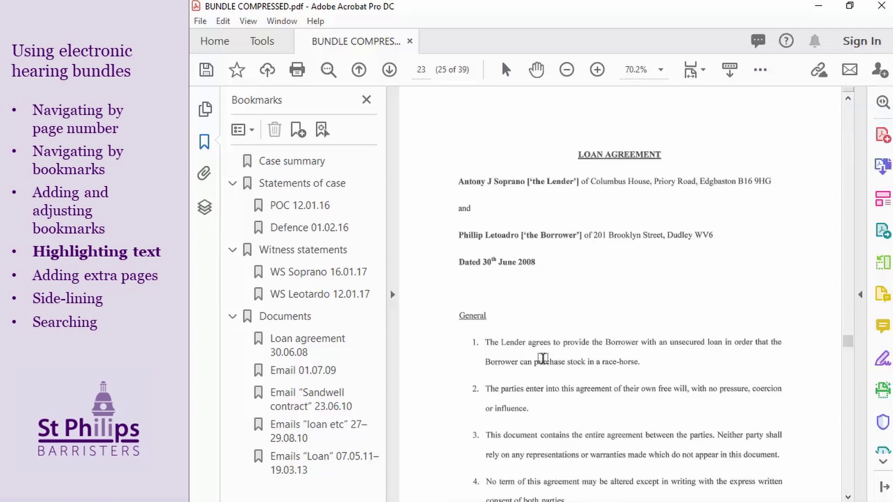
pyautogui.moveTo(520, 361); pyautogui.dragTo(637, 363)
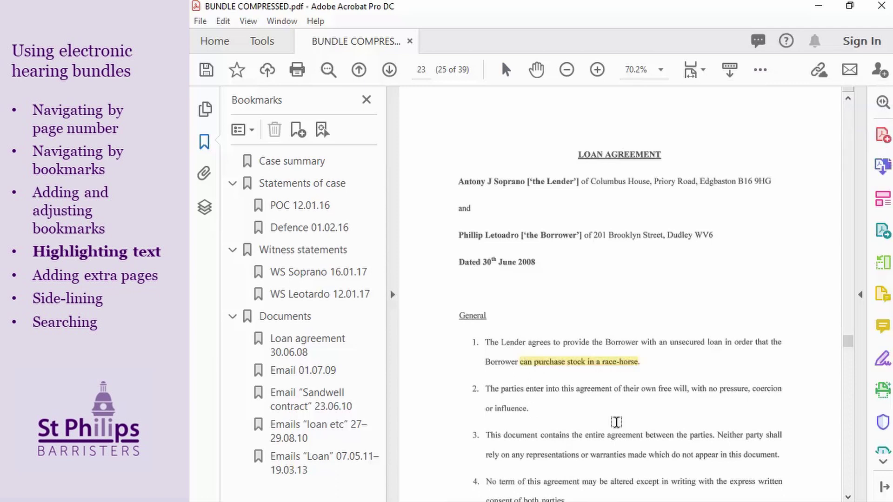
pyautogui.rightClick(601, 369)
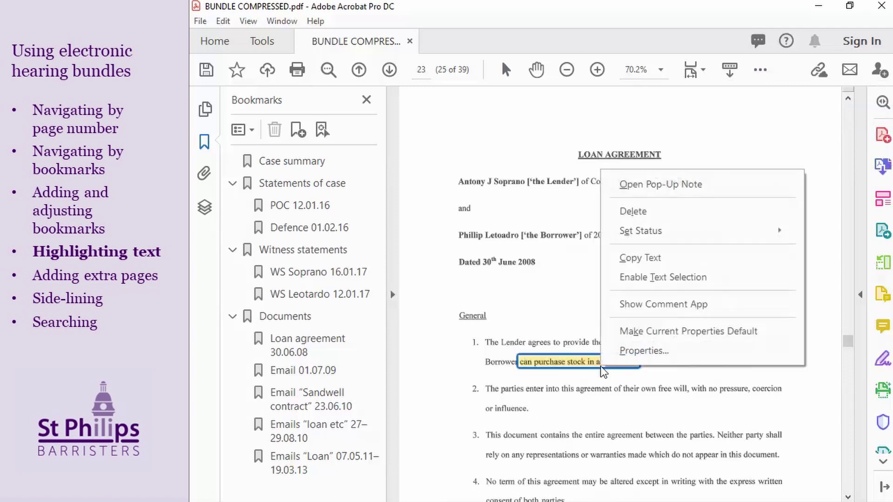
pyautogui.click(633, 211)
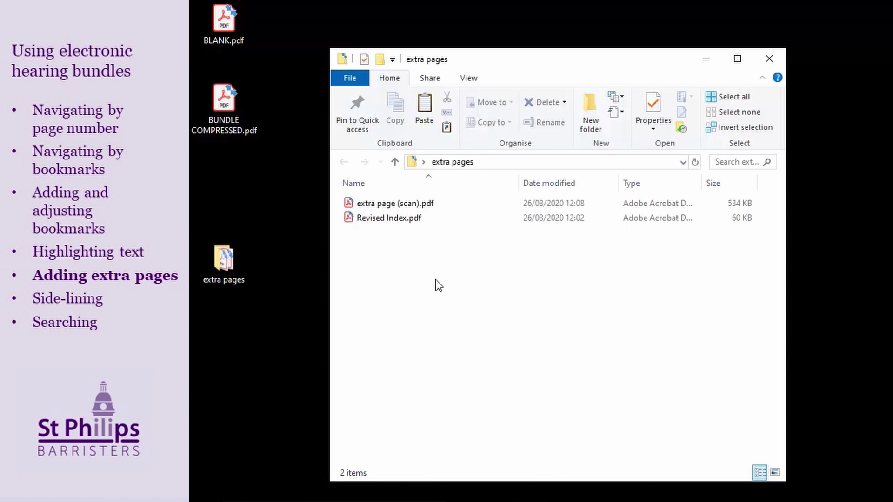
# Open extra page (scan).pdf from the extra pages folder in Acrobat.
pyautogui.doubleClick(405, 205)
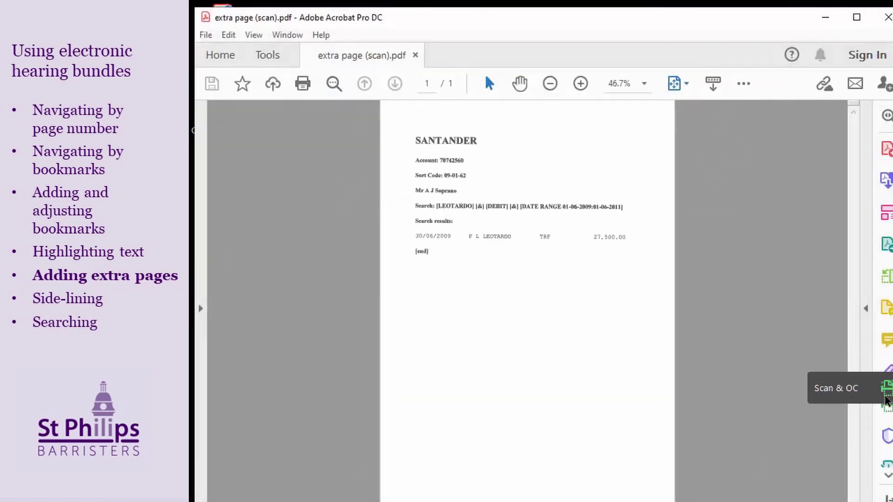
# Run text recognition on the scanned page in English (UK).
pyautogui.click(886, 404)
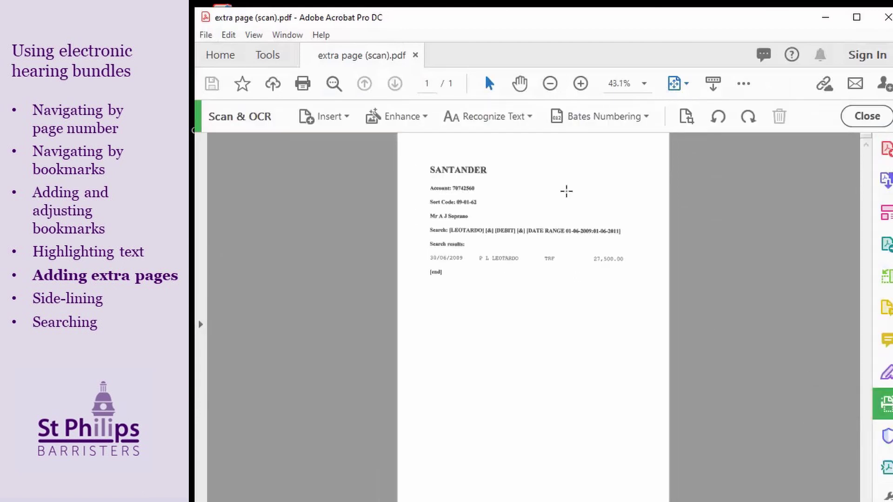
pyautogui.click(500, 119)
pyautogui.click(499, 144)
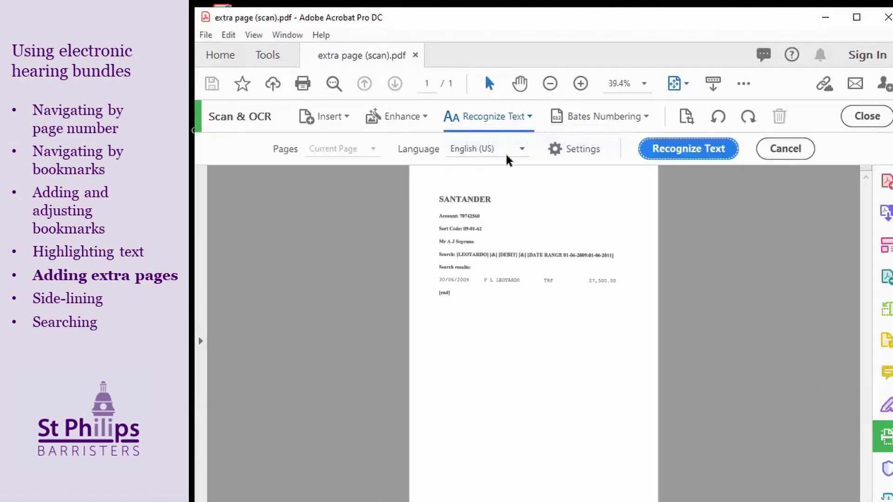
pyautogui.click(506, 151)
pyautogui.click(488, 300)
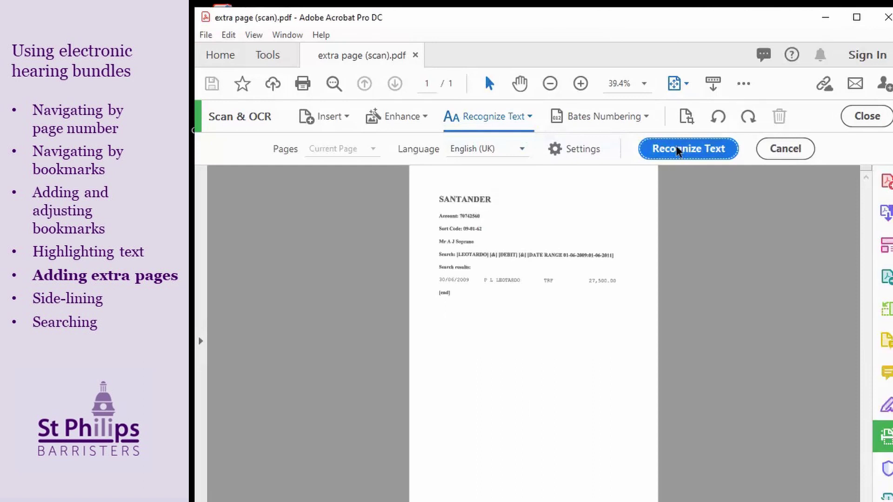
pyautogui.click(678, 149)
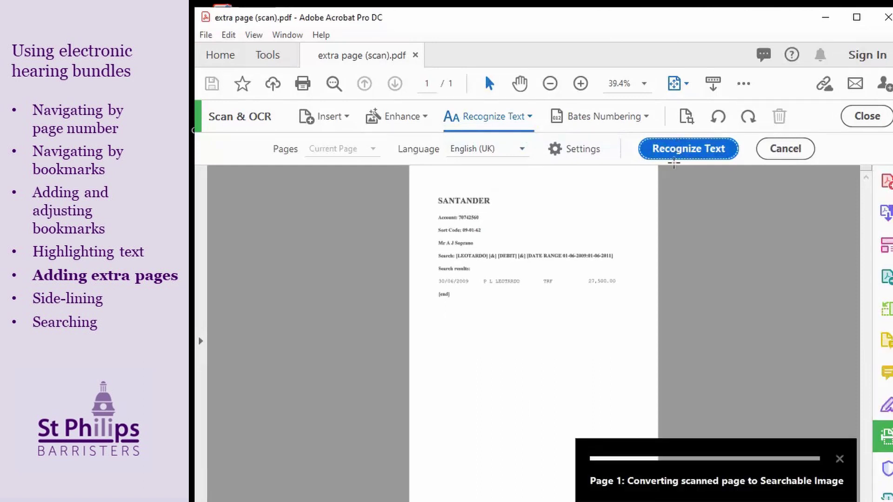
# Save a compressed copy named 'extra page compressed' into the extra pages folder.
pyautogui.click(205, 35)
pyautogui.click(253, 274)
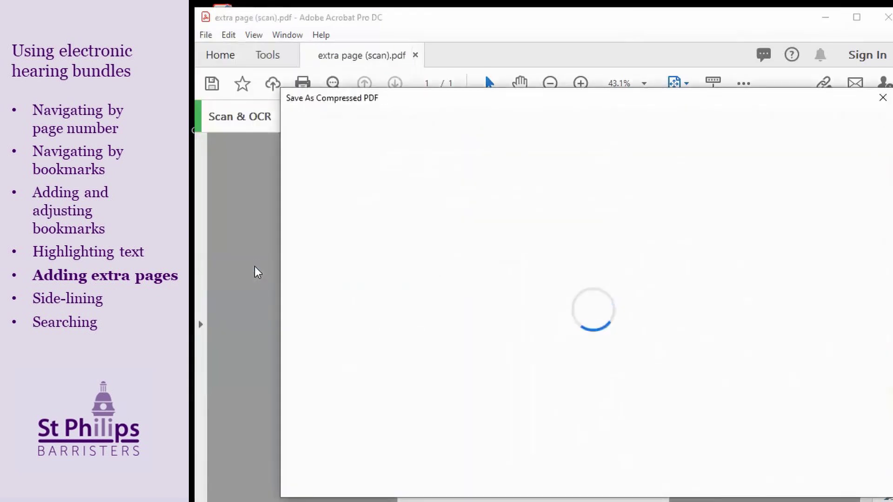
pyautogui.click(563, 236)
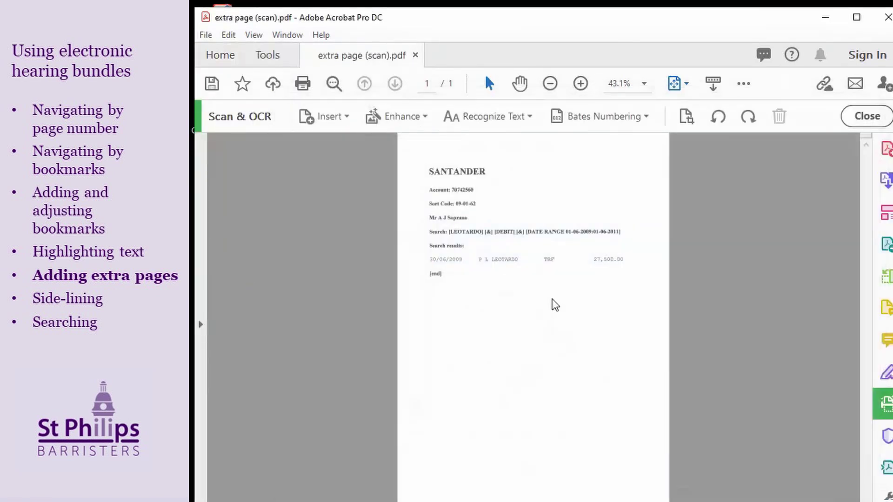
pyautogui.moveTo(331, 324); pyautogui.dragTo(475, 324)
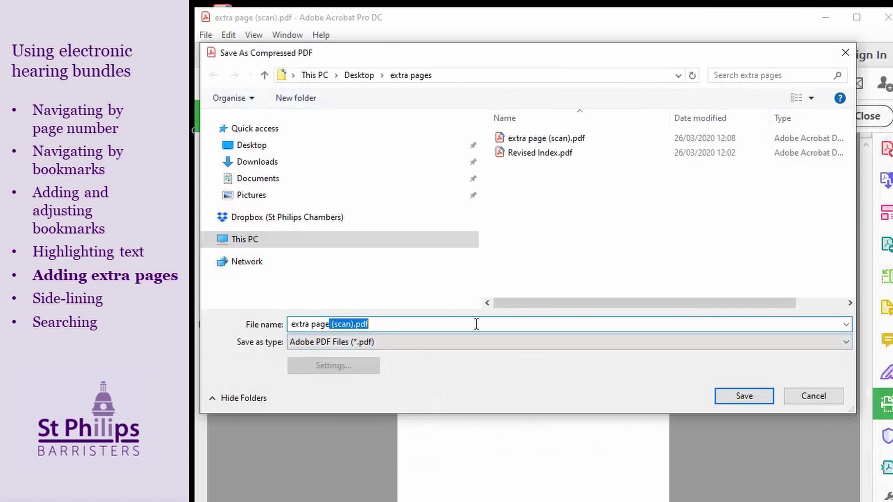
pyautogui.write('compressed')
pyautogui.press('Return')
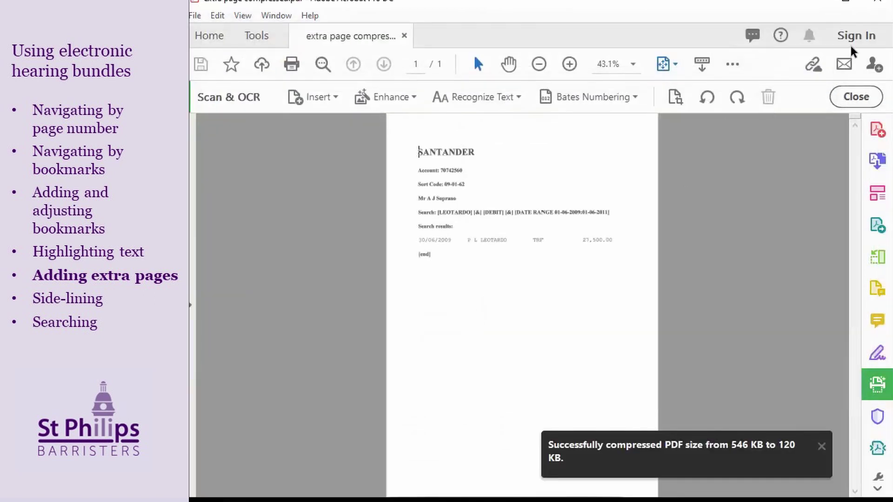
pyautogui.click(846, 5)
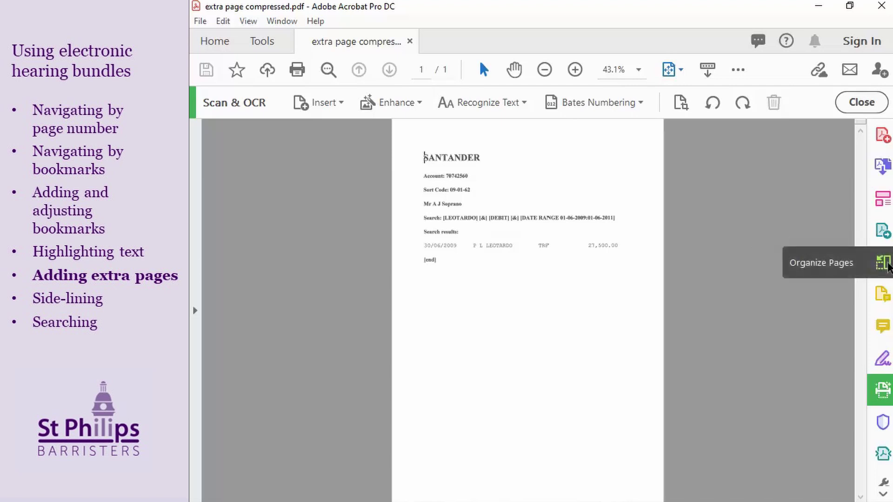
# Insert BLANK.pdf as page 2 after the bank statement page and save with Ctrl+S.
pyautogui.click(882, 264)
pyautogui.click(625, 265)
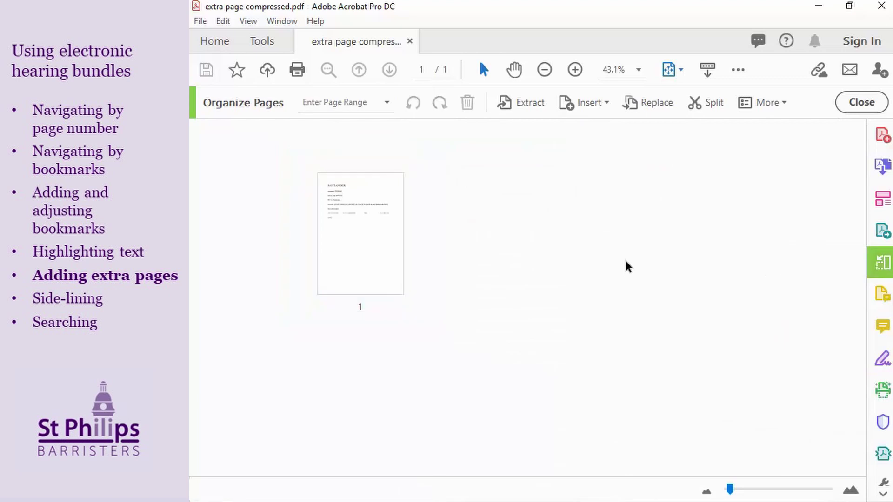
pyautogui.press('super+Right')
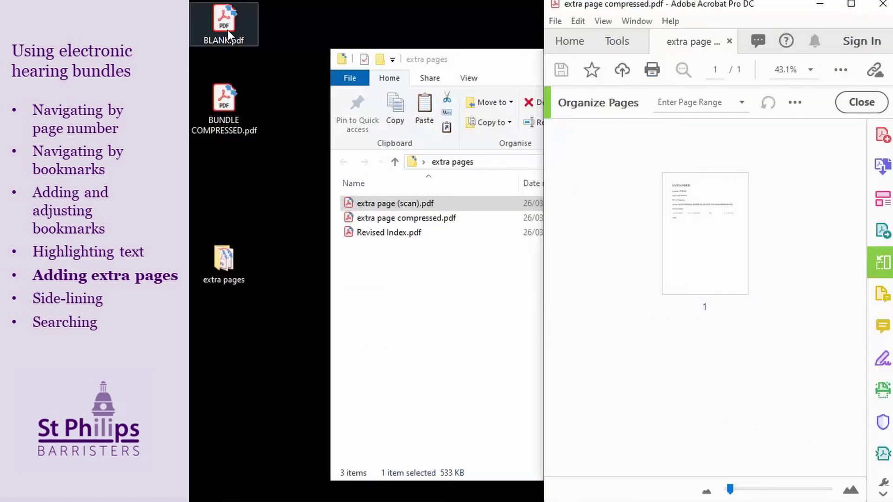
pyautogui.moveTo(228, 30); pyautogui.dragTo(803, 280)
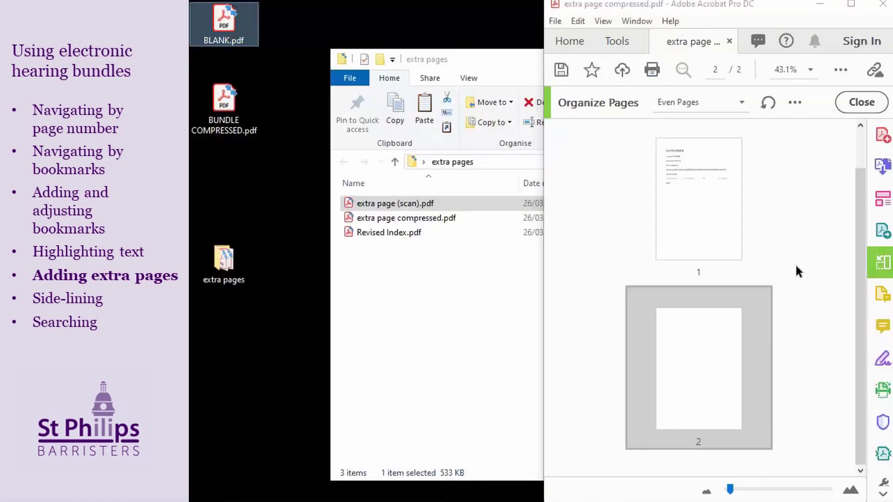
pyautogui.click(796, 262)
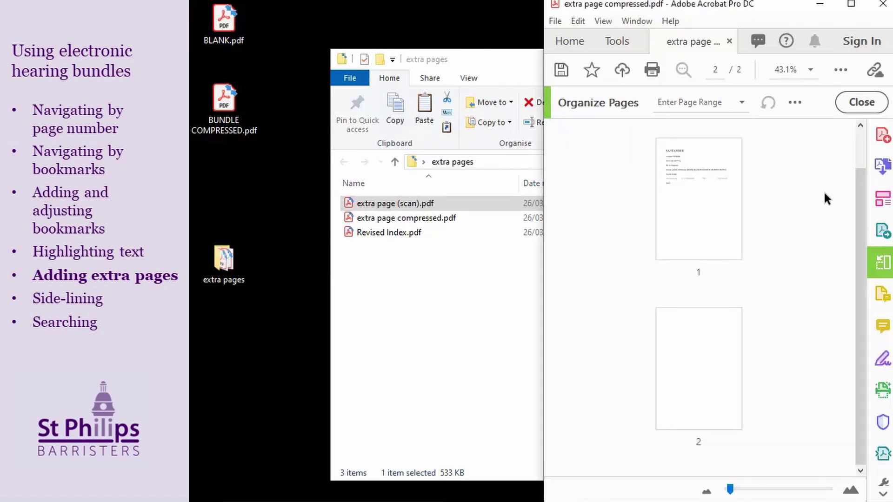
pyautogui.hotkey('ctrl', 's')
pyautogui.click(851, 4)
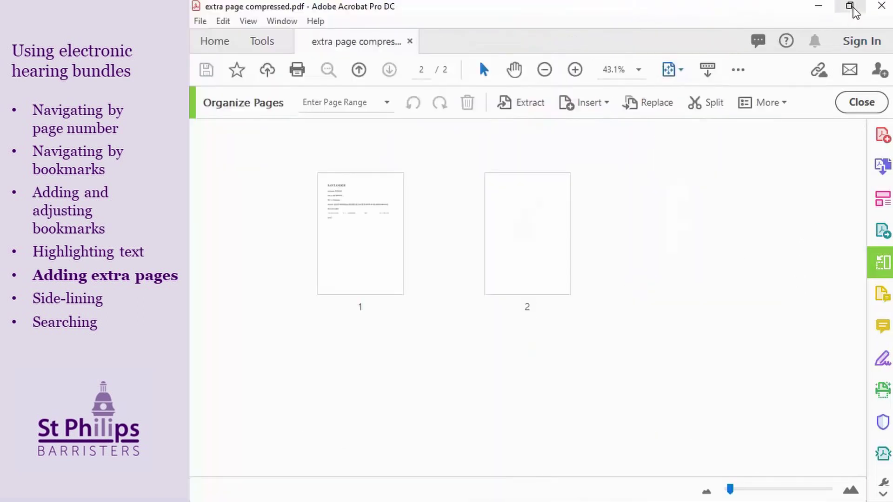
pyautogui.click(859, 99)
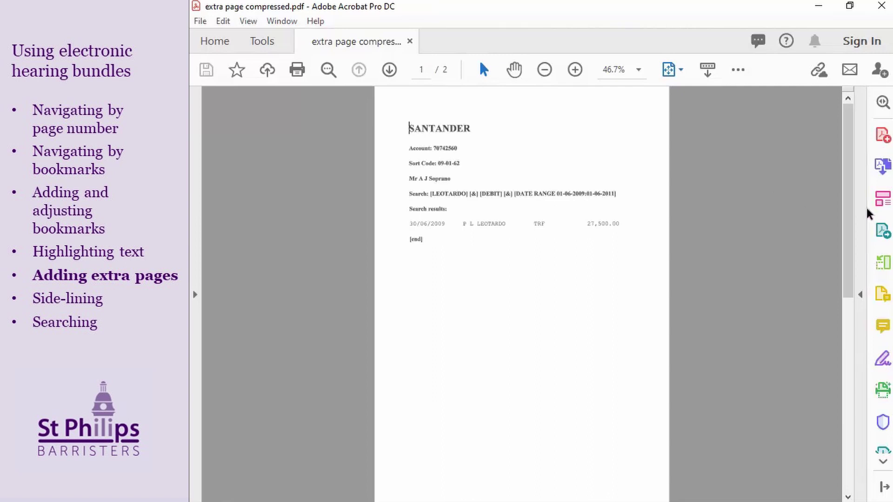
# Add a new footer with '24A' as the right footer text.
pyautogui.click(881, 200)
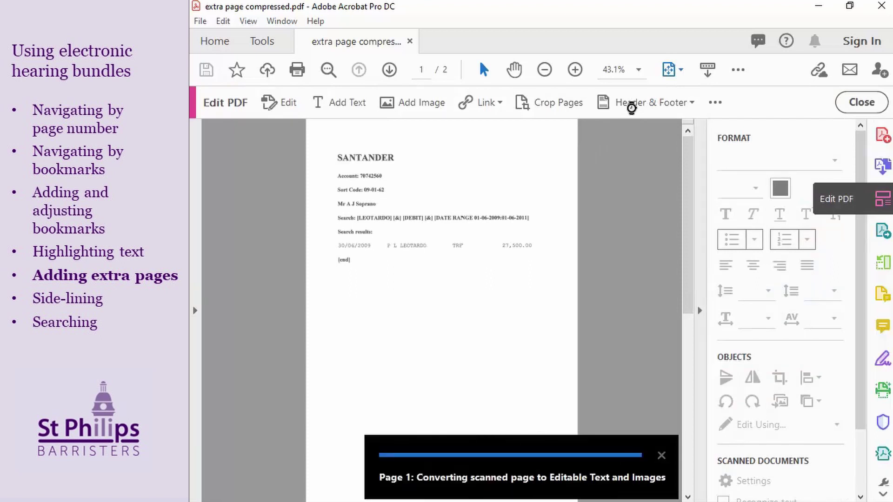
pyautogui.click(631, 105)
pyautogui.click(635, 123)
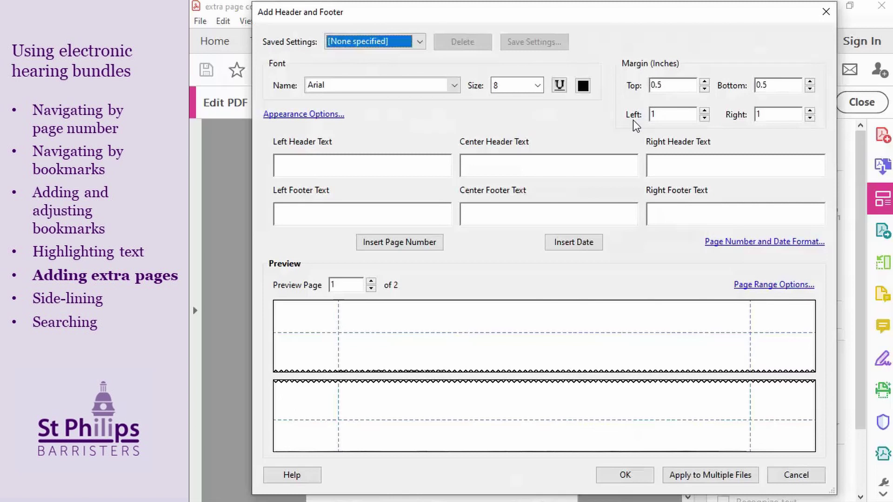
pyautogui.click(717, 219)
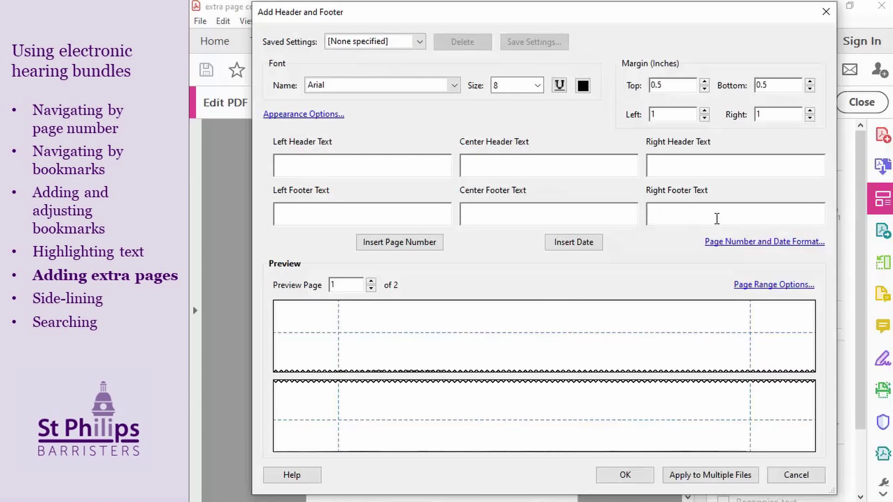
pyautogui.write('2')
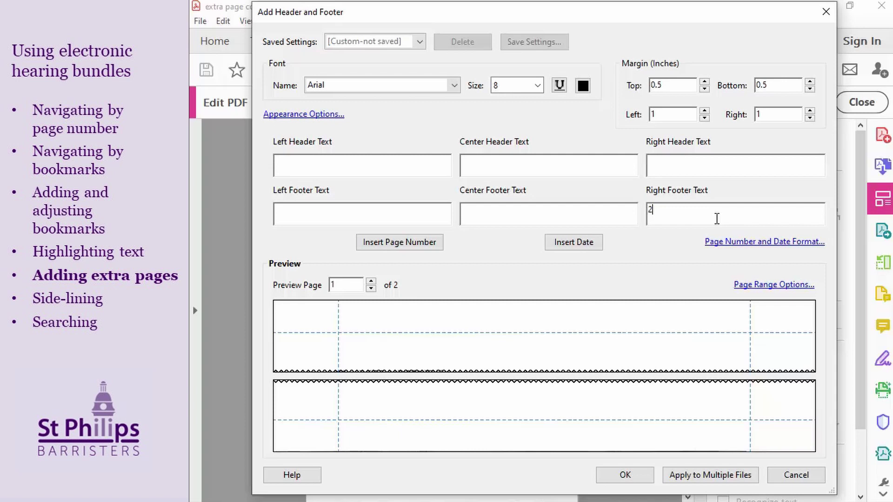
pyautogui.write('4A')
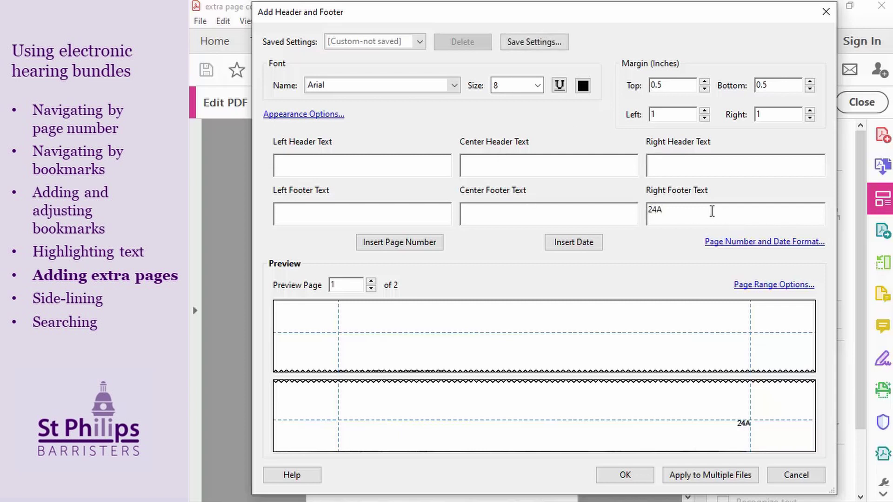
# Limit the 24A footer to page 1 only, set font size 24, and apply it.
pyautogui.click(792, 285)
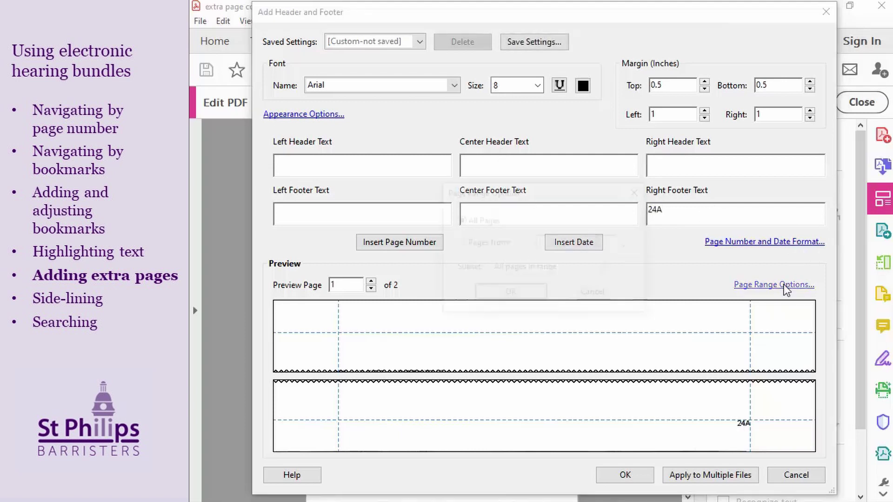
pyautogui.click(499, 244)
pyautogui.click(627, 247)
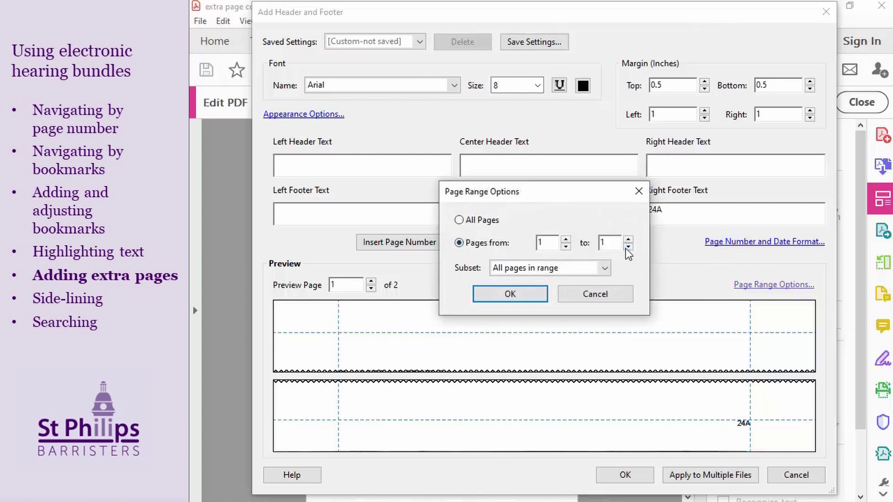
pyautogui.click(530, 297)
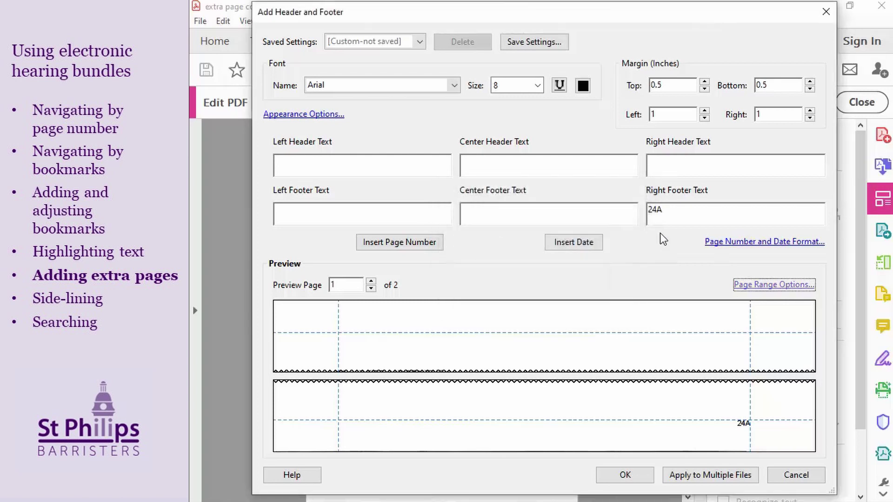
pyautogui.doubleClick(519, 86)
pyautogui.write('24')
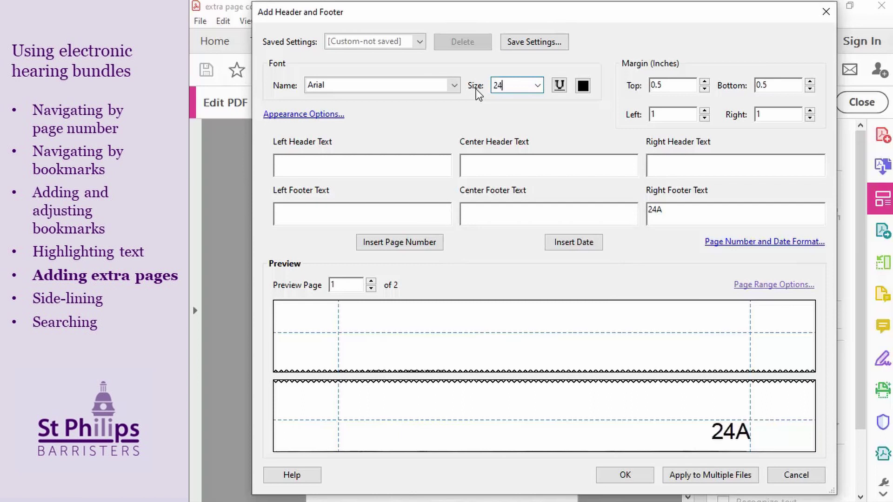
pyautogui.click(625, 474)
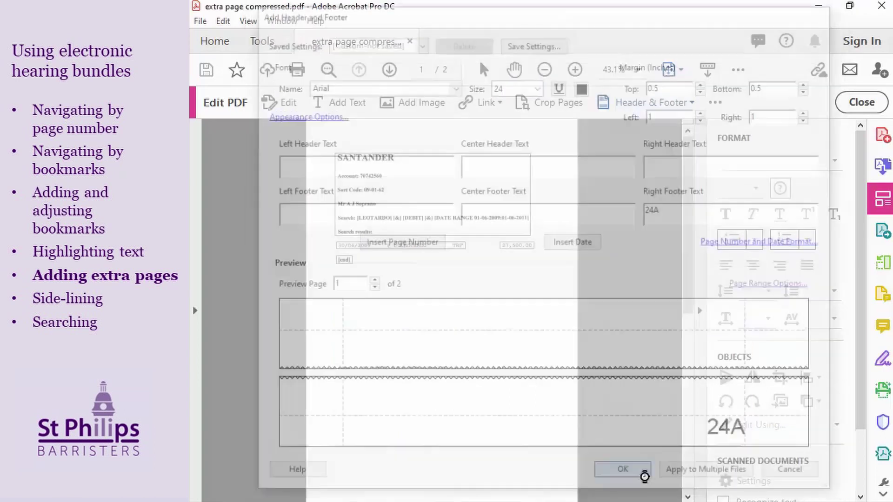
pyautogui.scroll(-5, 614, 339)
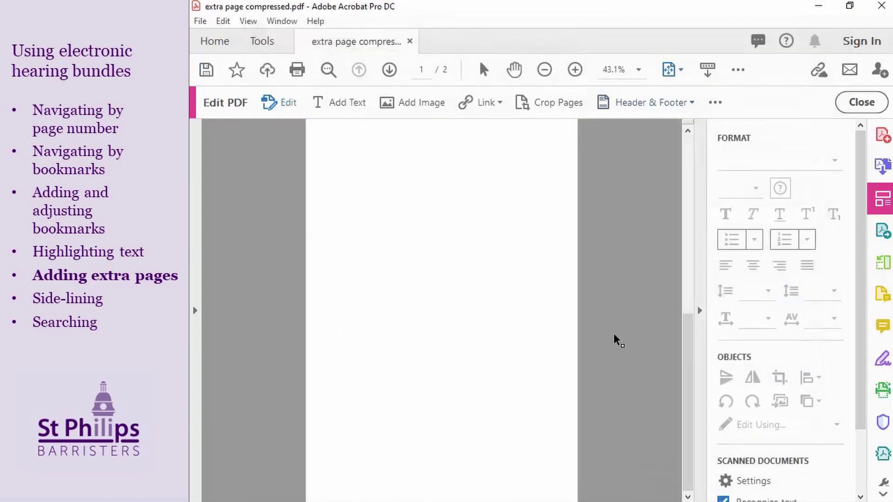
pyautogui.click(617, 107)
# Add a second right footer '24B' restricted to page 2, keeping the existing 24A footer.
pyautogui.click(636, 130)
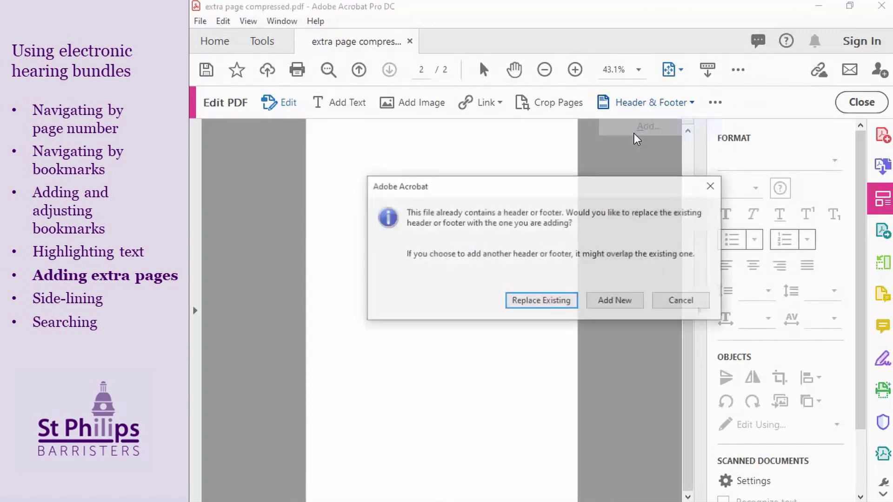
pyautogui.click(606, 304)
pyautogui.click(674, 210)
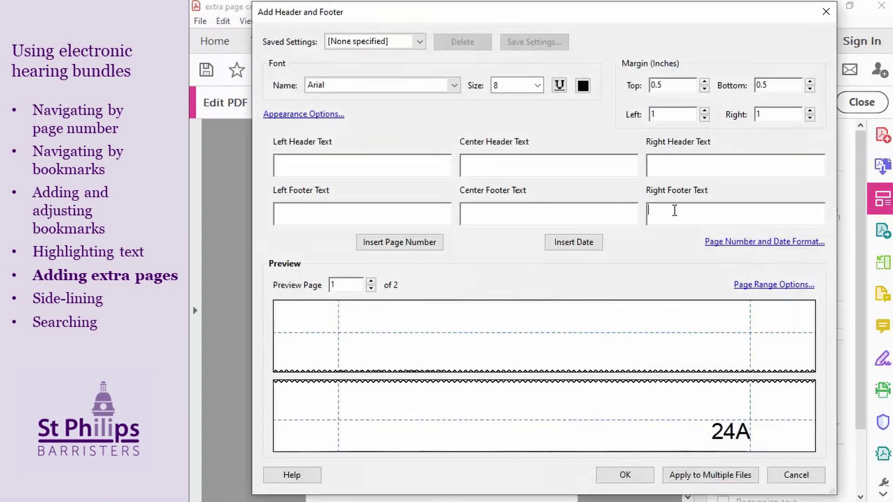
pyautogui.write('24B')
pyautogui.click(753, 286)
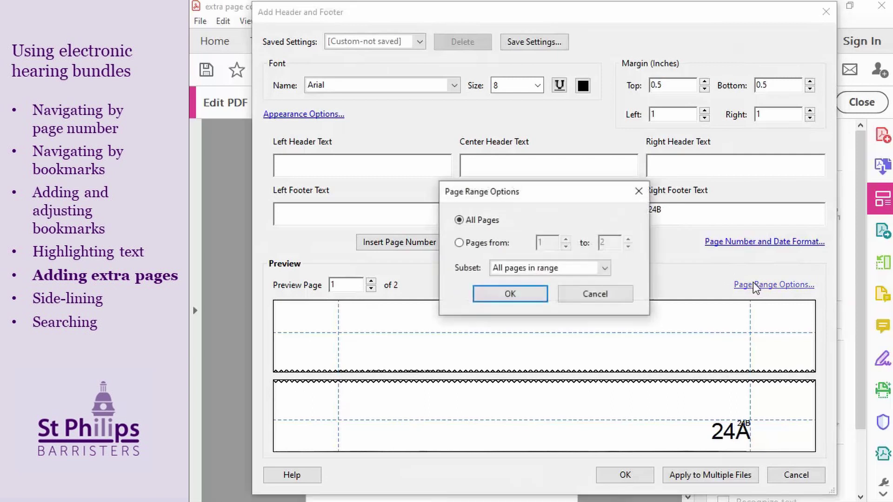
pyautogui.click(514, 268)
pyautogui.click(509, 265)
pyautogui.click(489, 243)
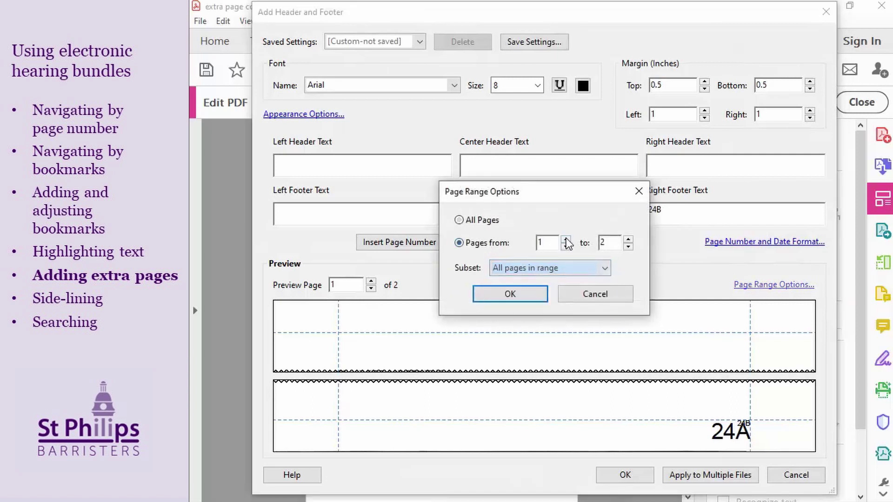
pyautogui.click(566, 239)
pyautogui.click(535, 295)
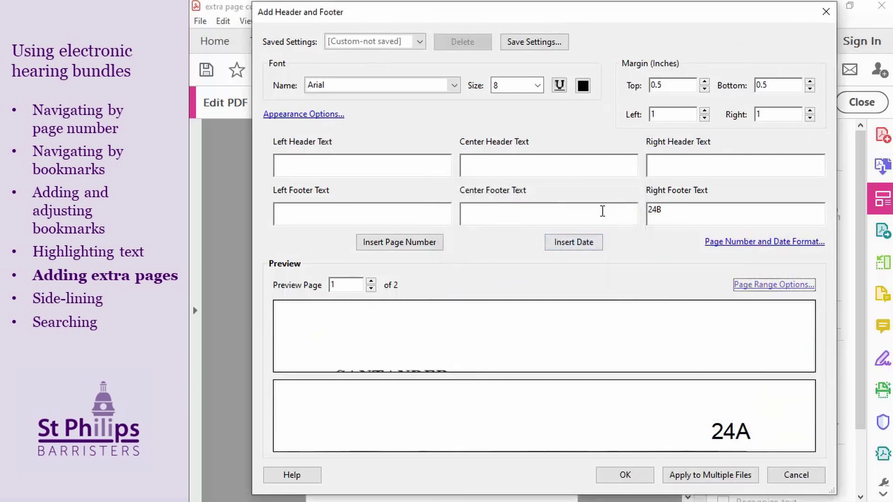
# Set the 24B footer's font size to 24 and apply it to page 2.
pyautogui.click(682, 215)
pyautogui.doubleClick(680, 215)
pyautogui.click(370, 282)
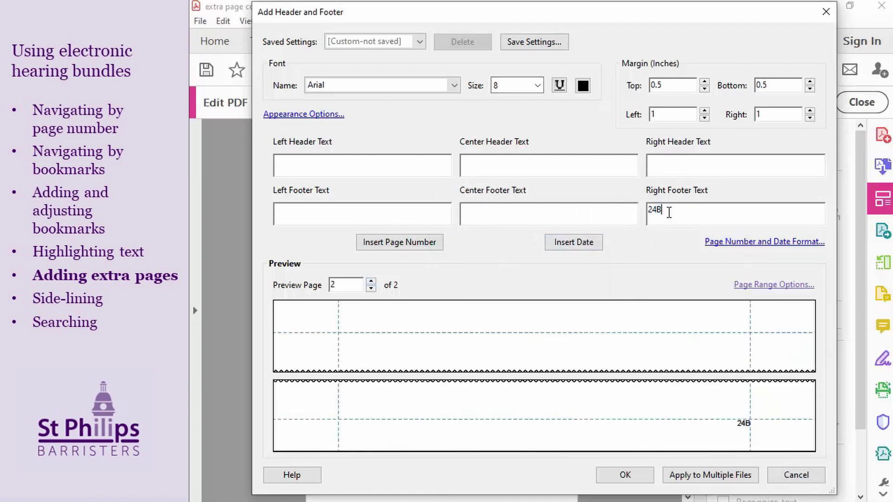
pyautogui.doubleClick(522, 86)
pyautogui.write('24')
pyautogui.click(690, 210)
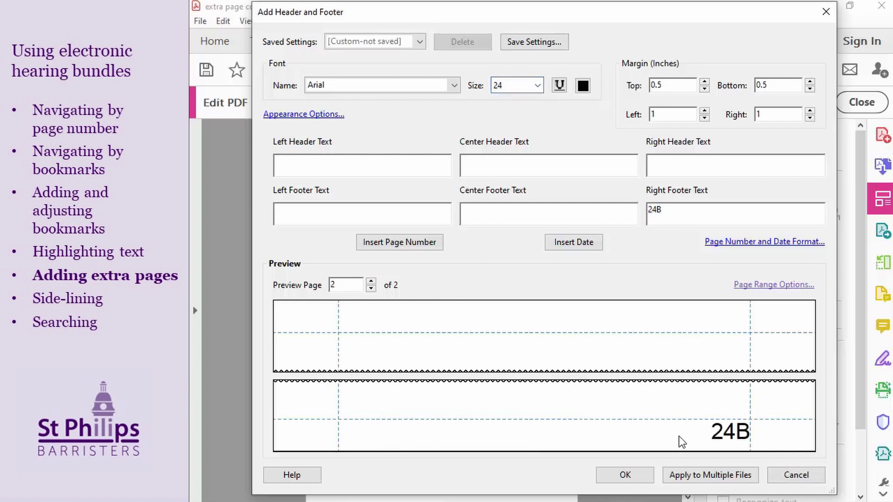
pyautogui.click(623, 476)
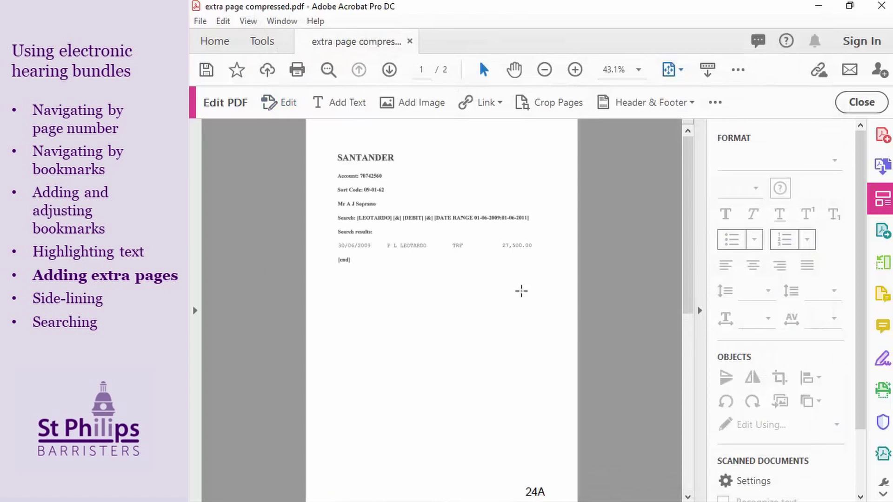
# Save and close the extra page file, then open BUNDLE COMPRESSED.pdf.
pyautogui.click(201, 20)
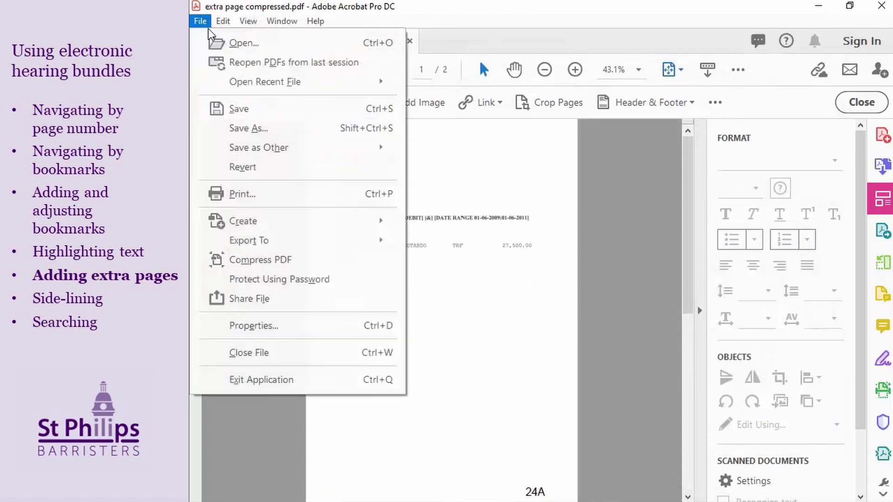
pyautogui.click(235, 109)
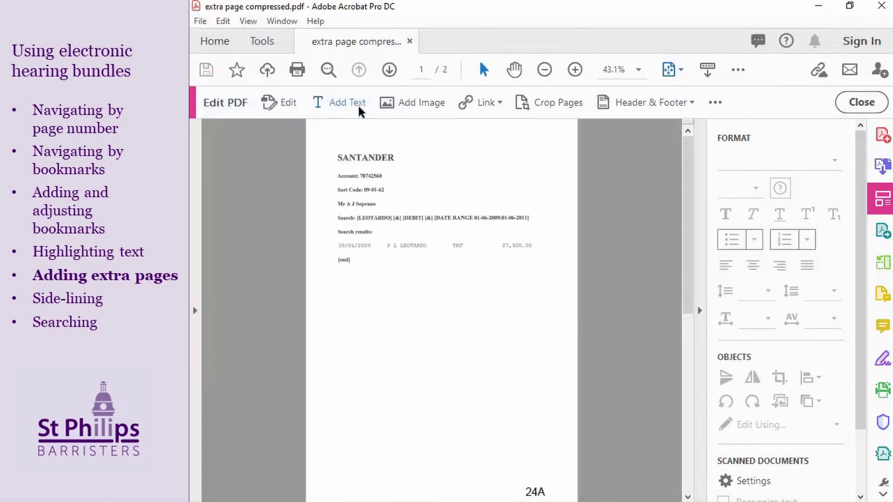
pyautogui.click(880, 7)
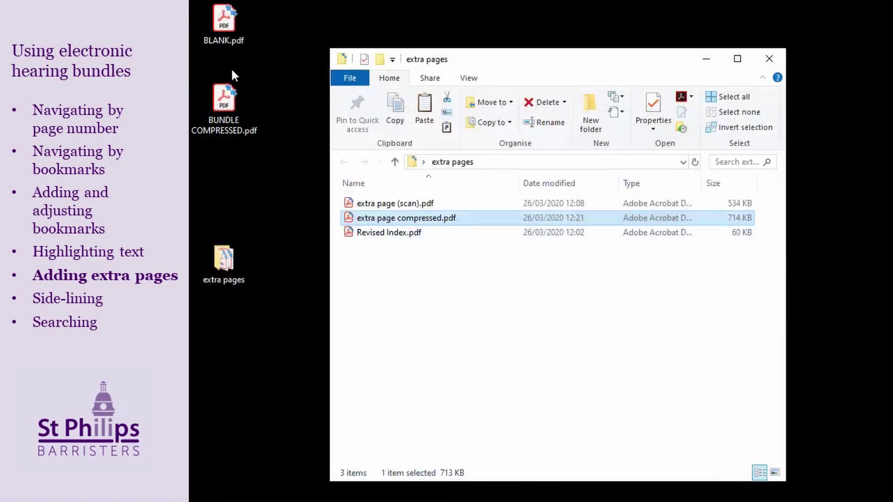
pyautogui.doubleClick(231, 108)
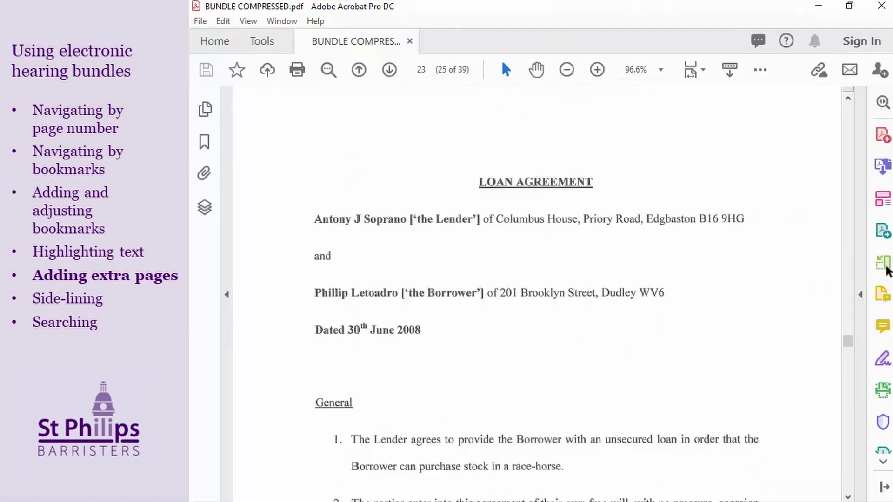
# Insert extra page compressed.pdf after bundle page 24 and select the new pages 25 and 26.
pyautogui.click(882, 263)
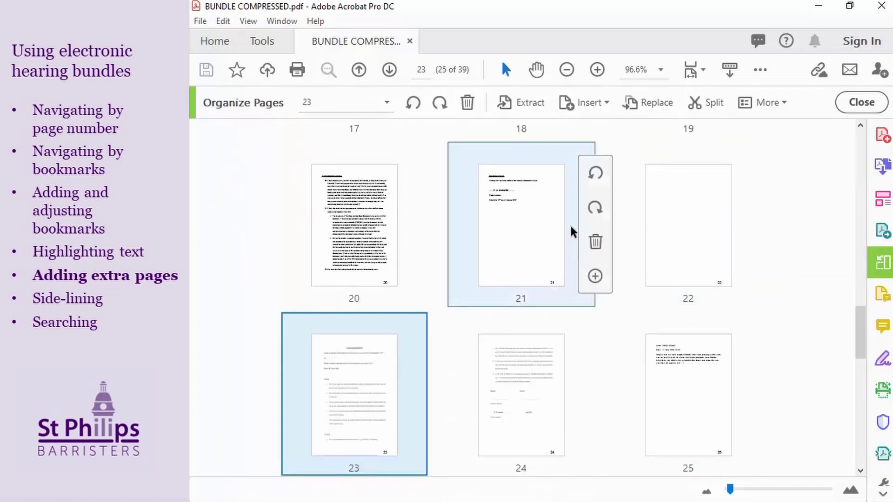
pyautogui.scroll(-2, 637, 284)
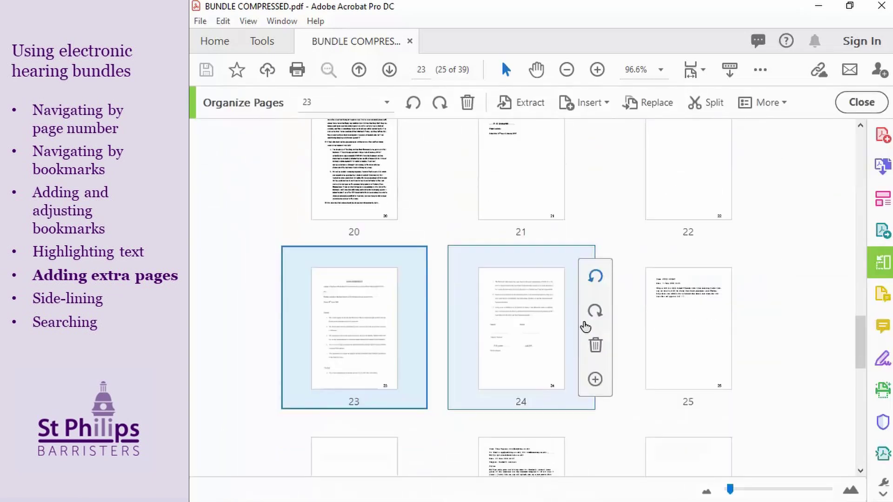
pyautogui.press('super+Down')
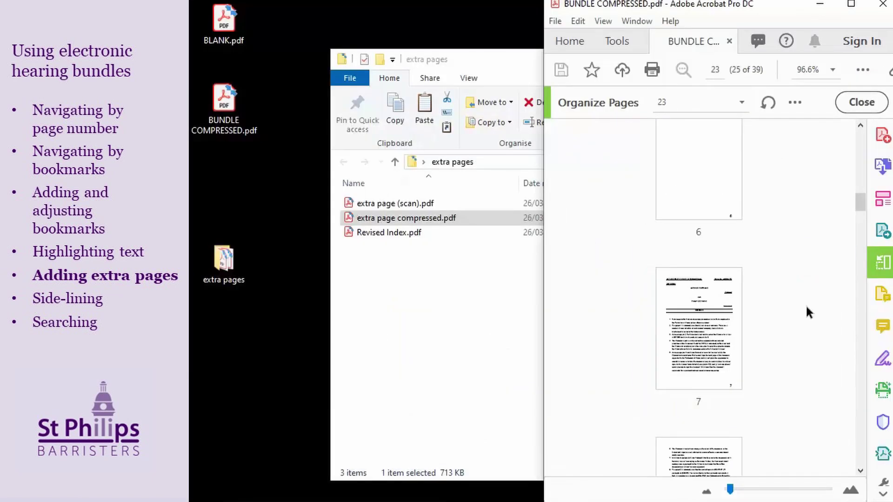
pyautogui.scroll(-10, 818, 279)
pyautogui.scroll(-8, 799, 261)
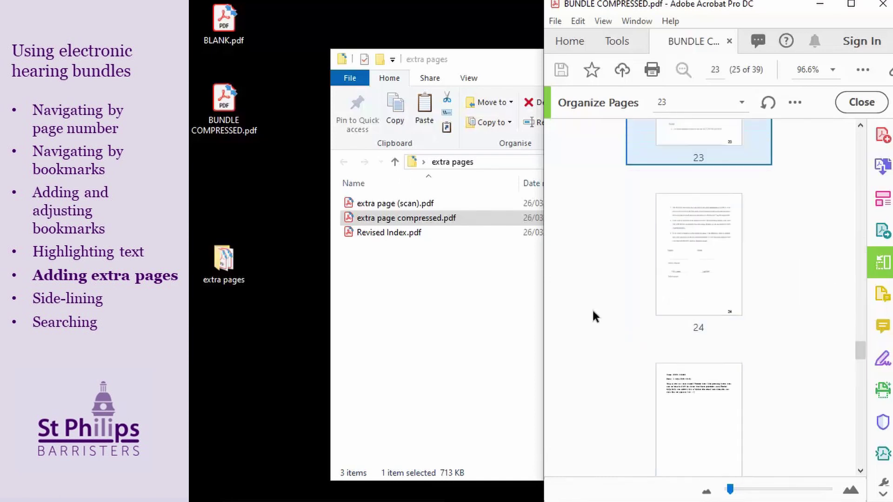
pyautogui.moveTo(398, 212); pyautogui.dragTo(687, 328)
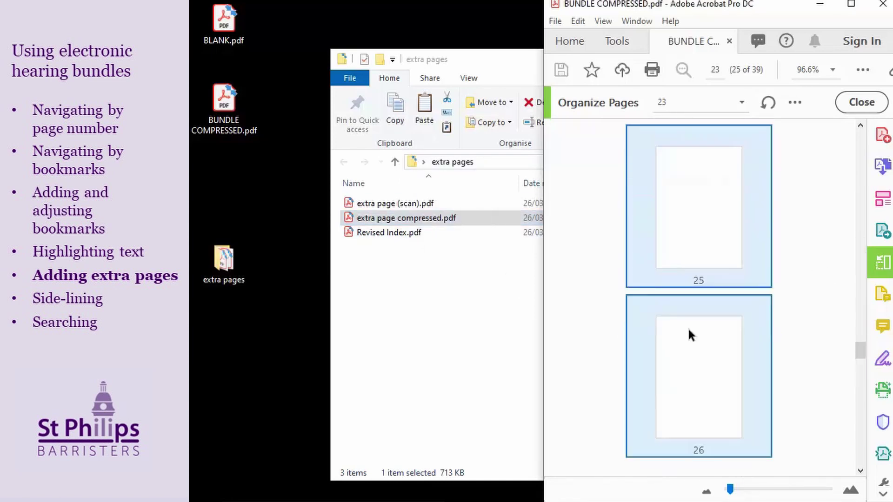
pyautogui.click(824, 235)
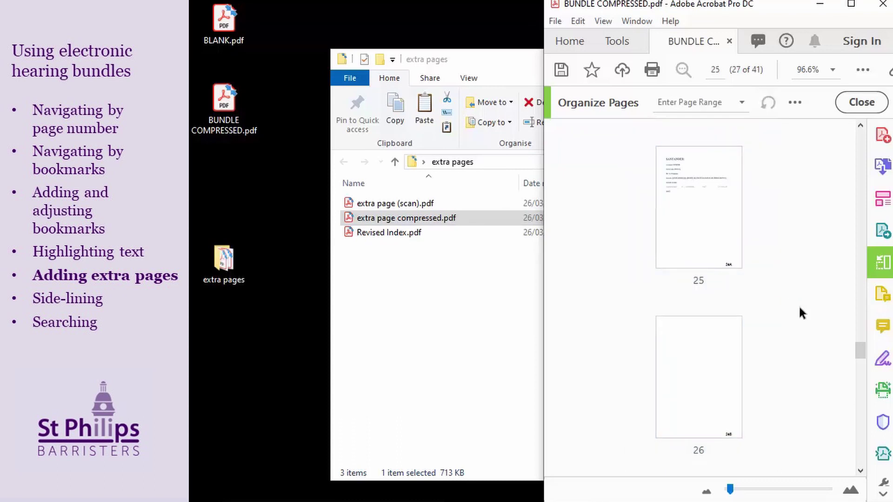
pyautogui.click(671, 192)
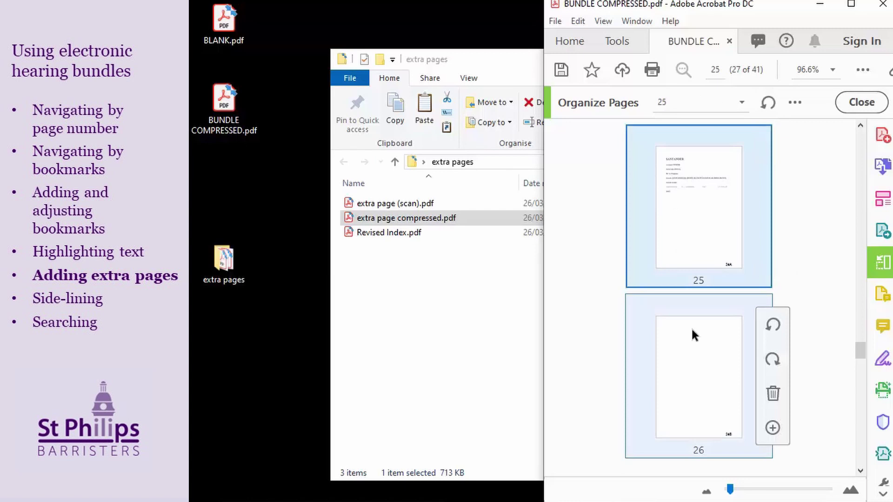
pyautogui.keyDown('shift'); pyautogui.click(688, 353); pyautogui.keyUp('shift')
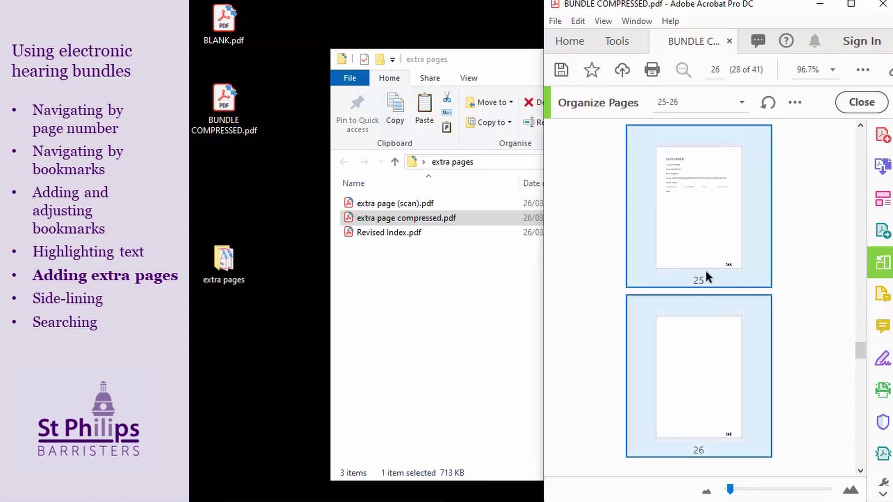
# Label the two selected pages with A, B, C style and prefix 24, giving 24A and 24B.
pyautogui.rightClick(724, 355)
pyautogui.click(745, 191)
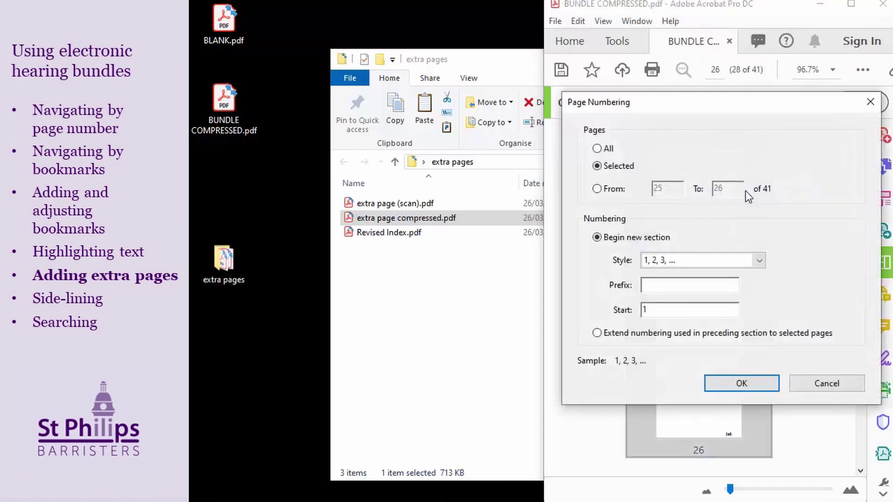
pyautogui.click(669, 261)
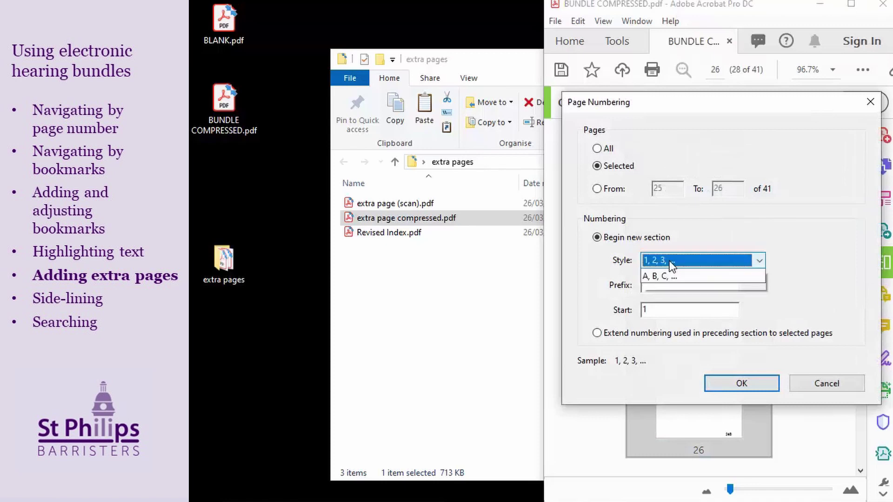
pyautogui.click(660, 338)
pyautogui.click(666, 284)
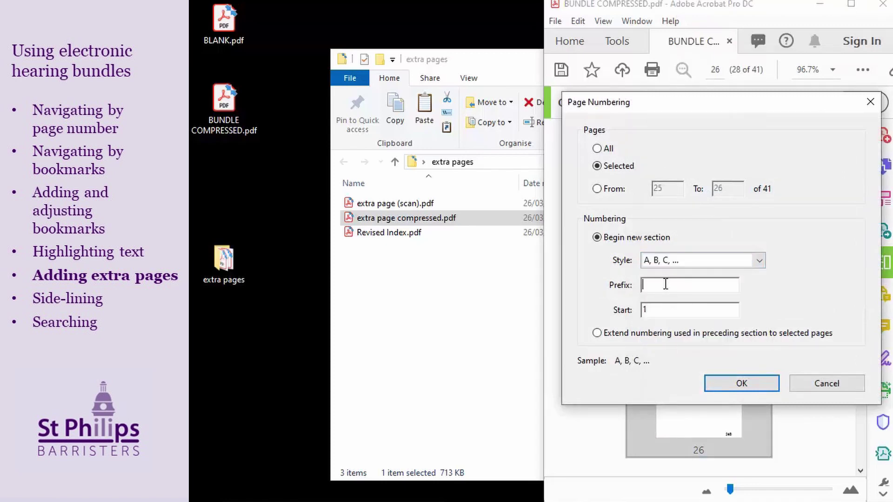
pyautogui.write('24')
pyautogui.click(741, 382)
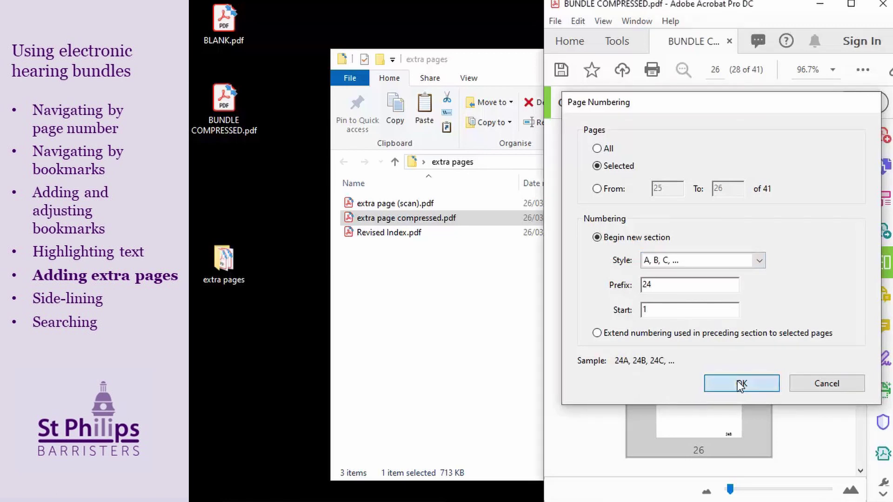
# Go to page 17 and close the page thumbnail overview.
pyautogui.moveTo(694, 219)
pyautogui.scroll(2, 698, 230)
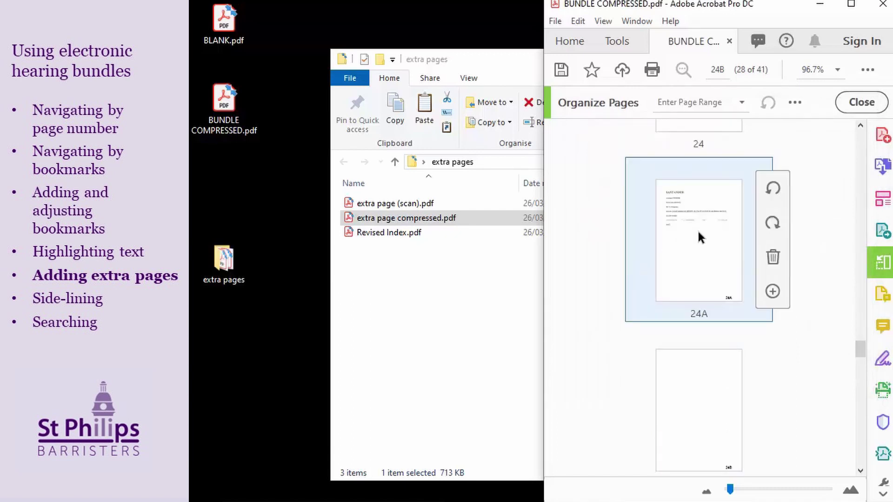
pyautogui.scroll(-4, 699, 232)
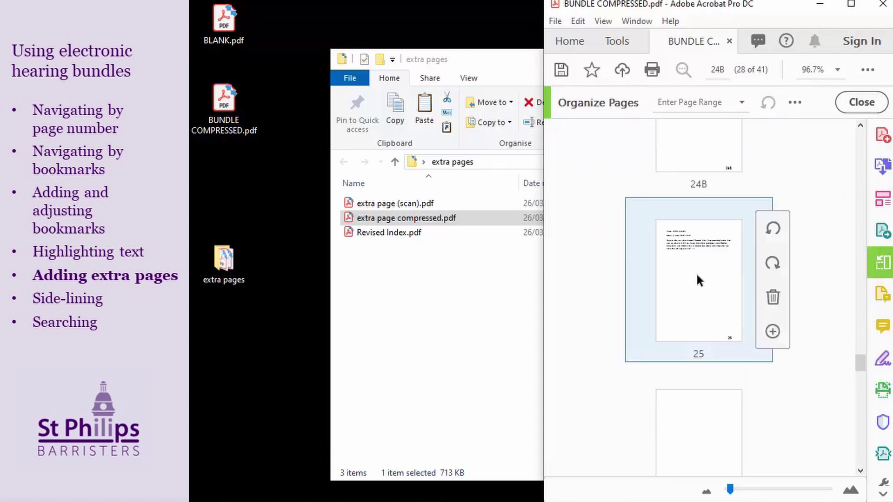
pyautogui.click(716, 70)
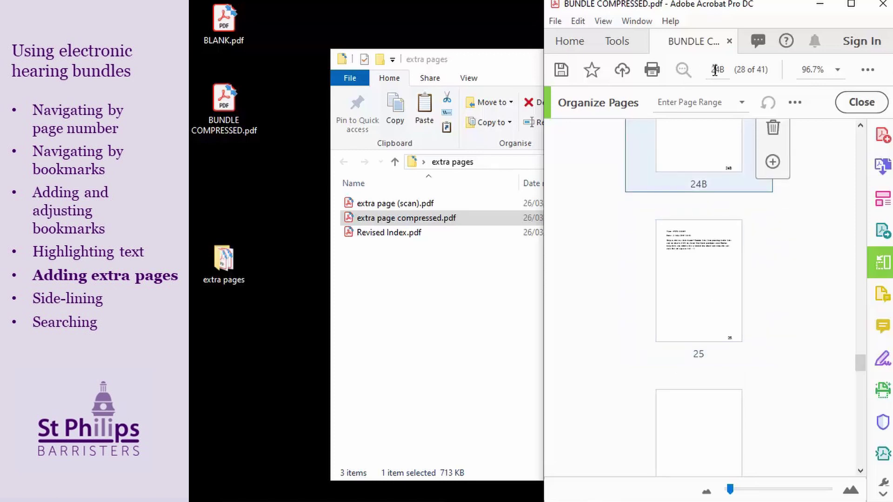
pyautogui.write('17')
pyautogui.press('Return')
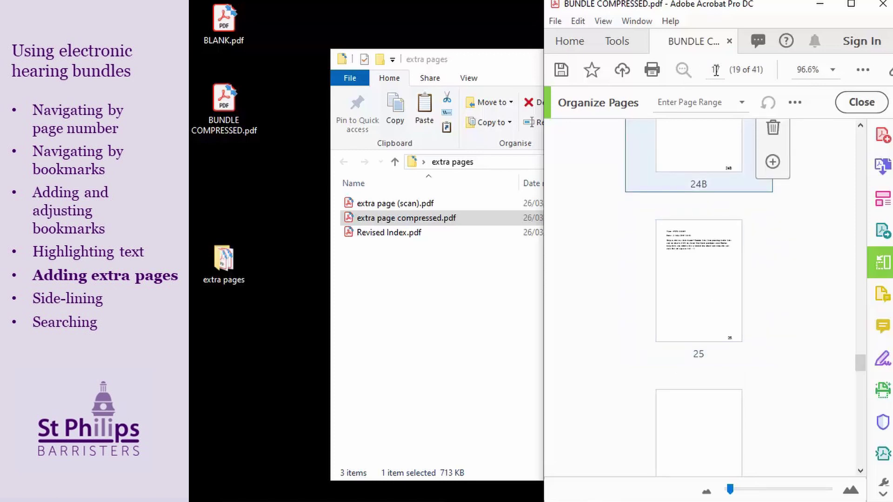
pyautogui.click(851, 6)
pyautogui.click(858, 103)
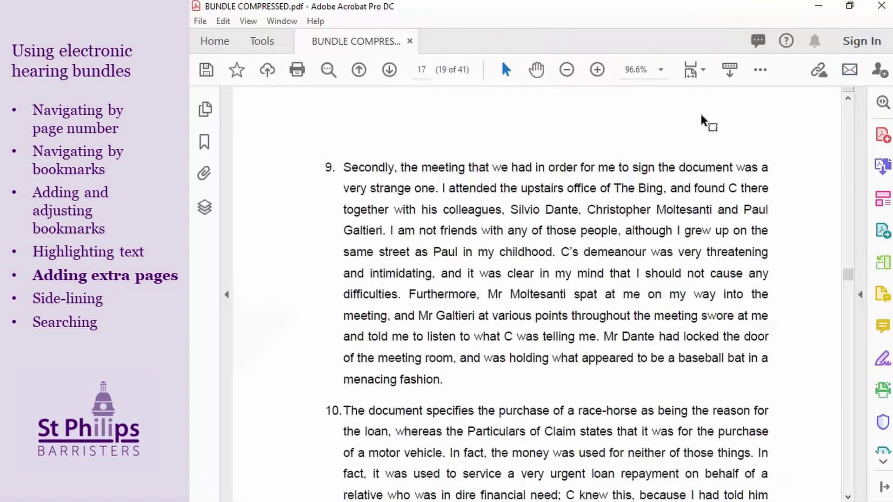
# Jump to page label 24A, the inserted Santander bank statement extract.
pyautogui.click(428, 73)
pyautogui.write('24A')
pyautogui.press('Return')
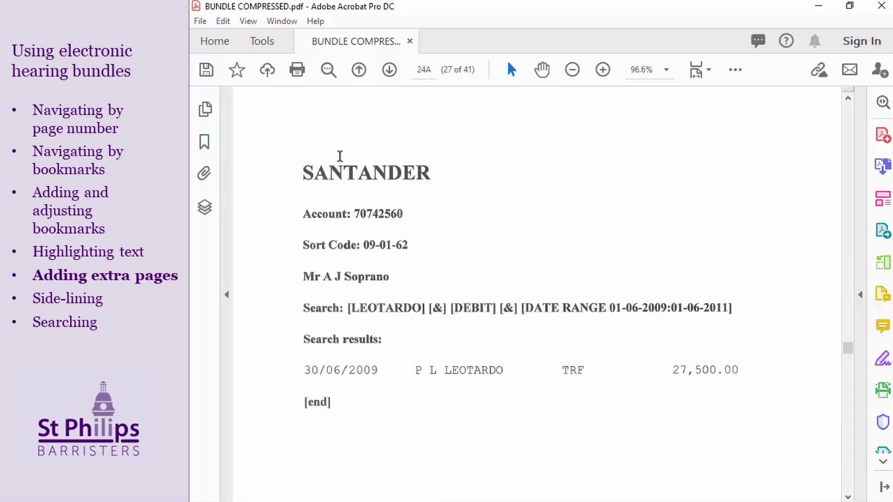
# Create a 'Bank transfer 30.06.09' bookmark and move it below Loan agreement 30.06.08 under Documents.
pyautogui.click(205, 142)
pyautogui.click(298, 130)
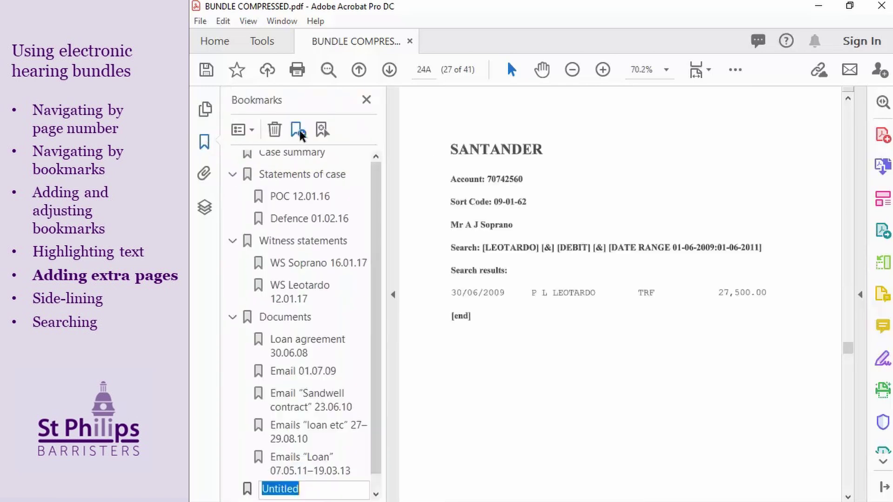
pyautogui.write('Bank transfer')
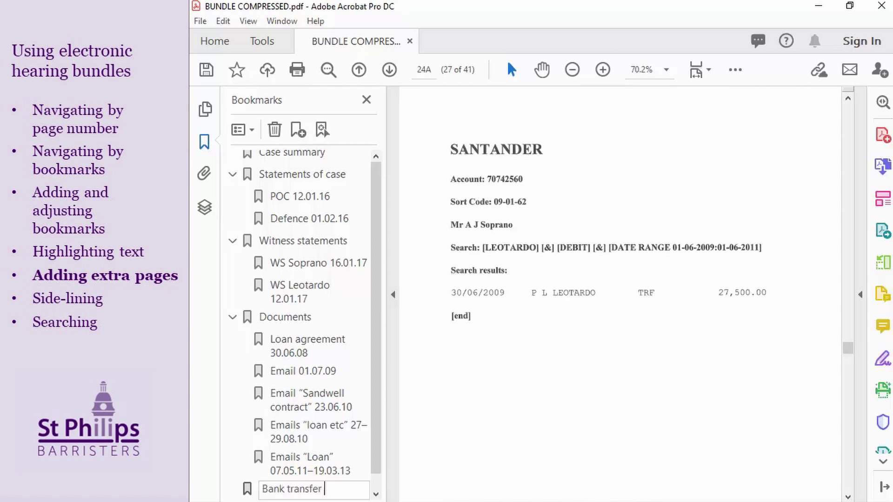
pyautogui.write(' 30.06.09')
pyautogui.press('Return')
pyautogui.moveTo(296, 483); pyautogui.dragTo(310, 365)
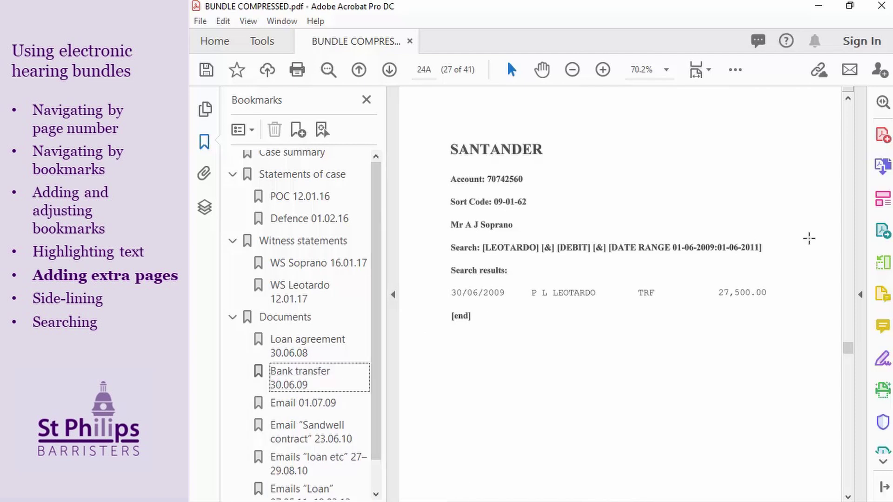
# Delete the two old index pages, Index1 and Index2, from the bundle in Organize Pages.
pyautogui.click(885, 263)
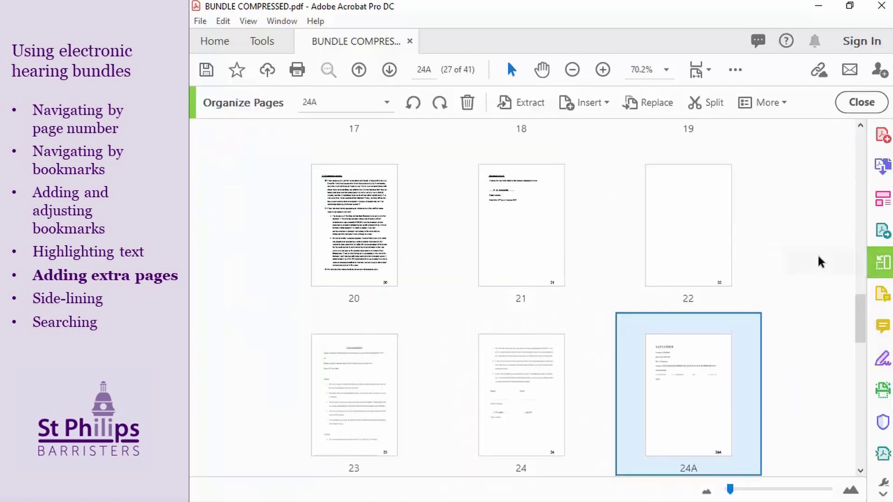
pyautogui.scroll(5, 717, 285)
pyautogui.scroll(5, 691, 283)
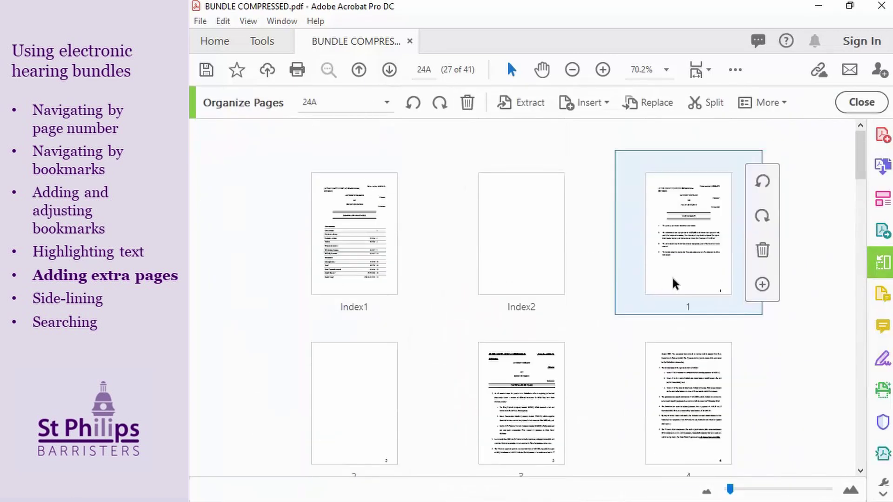
pyautogui.click(460, 251)
pyautogui.keyDown('shift'); pyautogui.click(372, 254); pyautogui.keyUp('shift')
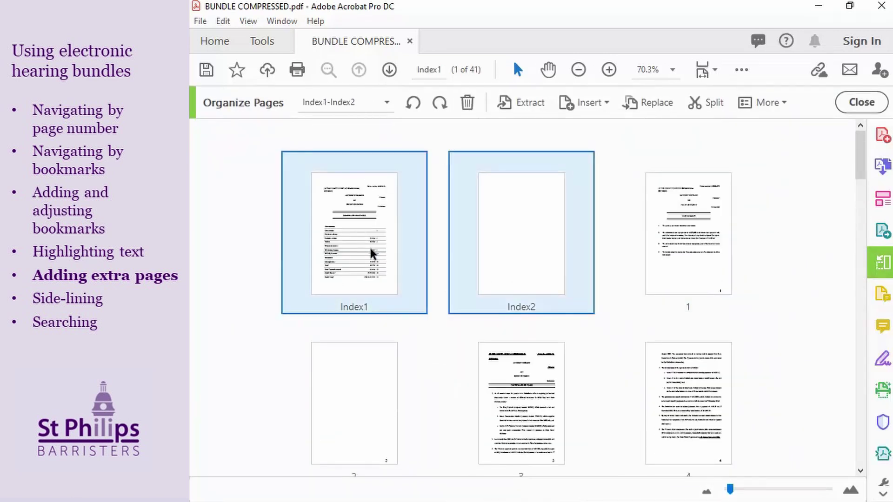
pyautogui.press('Delete')
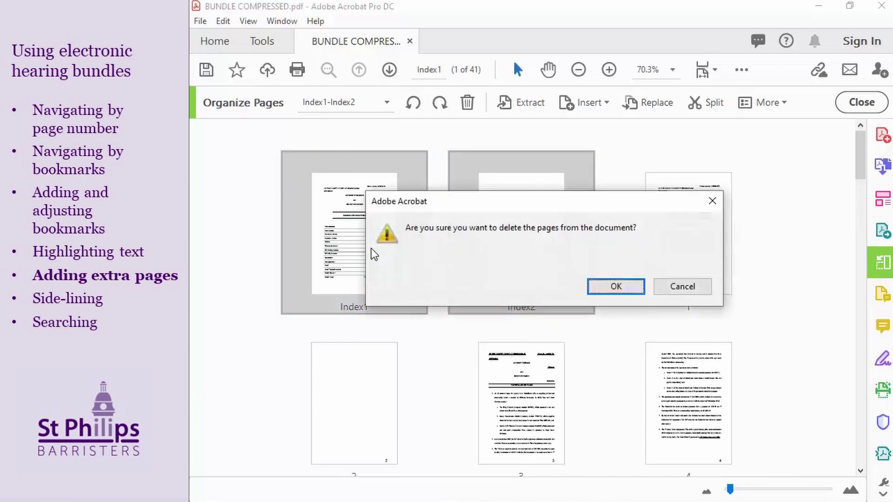
pyautogui.click(625, 288)
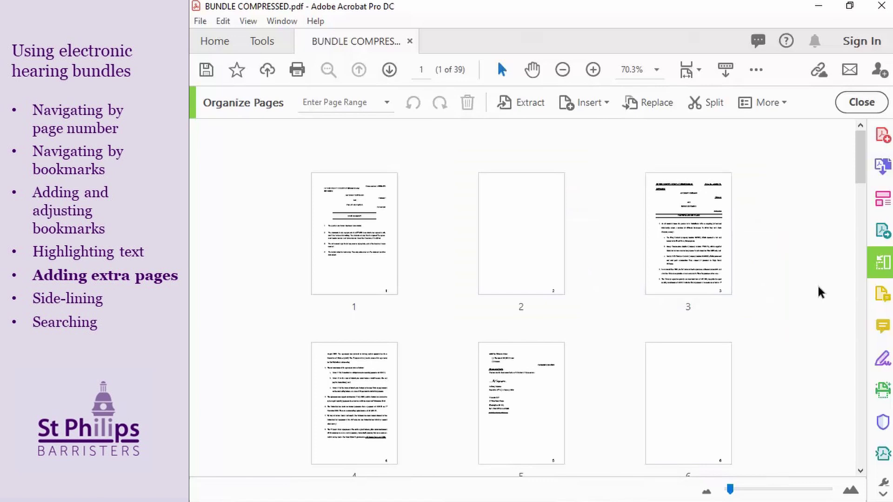
# Drag Revised Index.pdf from the extra pages folder in before page 1 of the bundle.
pyautogui.press('super+Right')
pyautogui.doubleClick(238, 256)
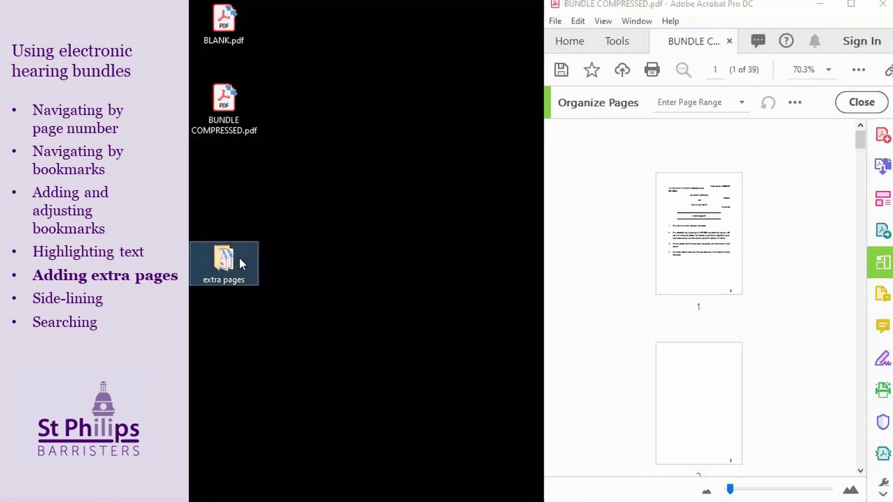
pyautogui.moveTo(315, 227); pyautogui.dragTo(750, 154)
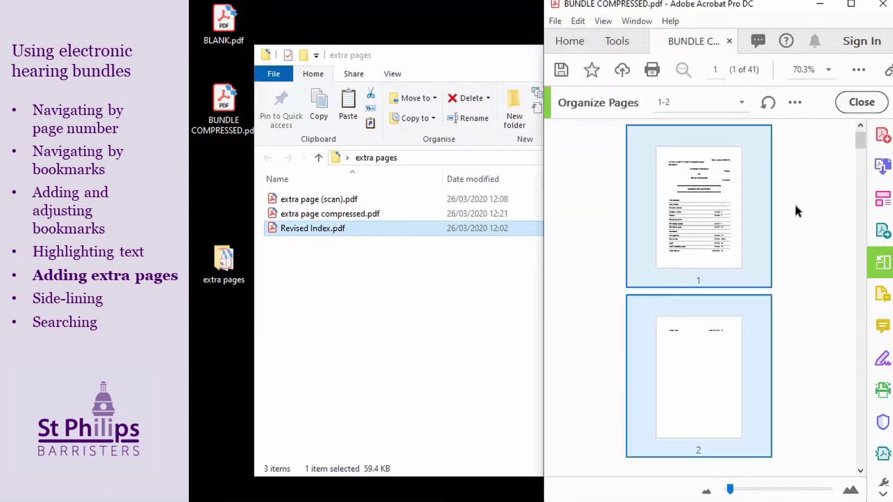
pyautogui.moveTo(766, 212)
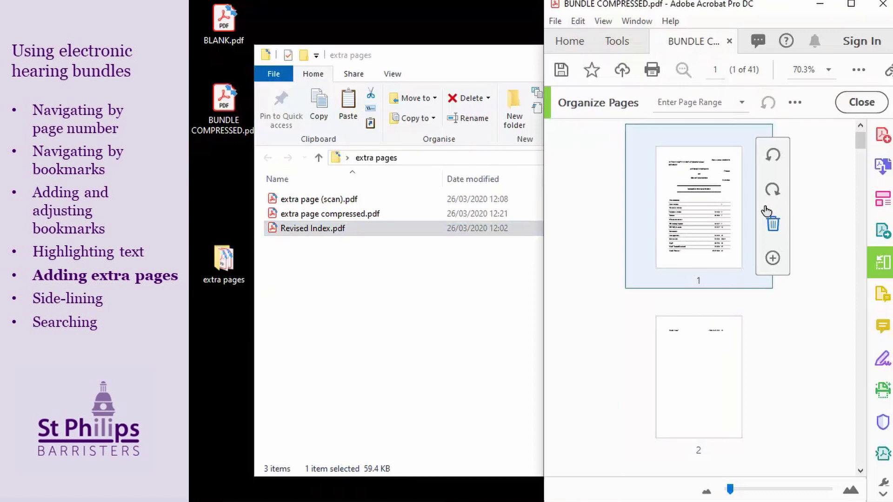
pyautogui.click(716, 258)
# Change the two new pages' label prefix from 24 to Index, giving Index1 and Index2.
pyautogui.keyDown('shift'); pyautogui.click(704, 384); pyautogui.keyUp('shift')
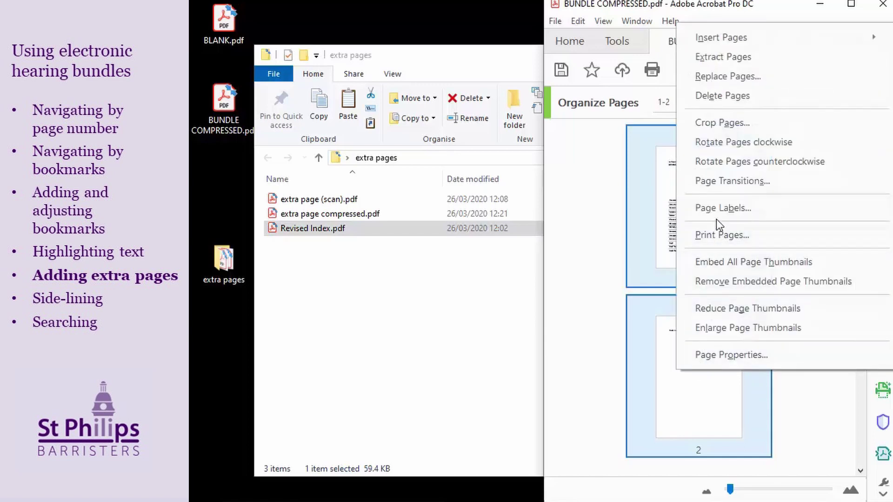
pyautogui.click(718, 216)
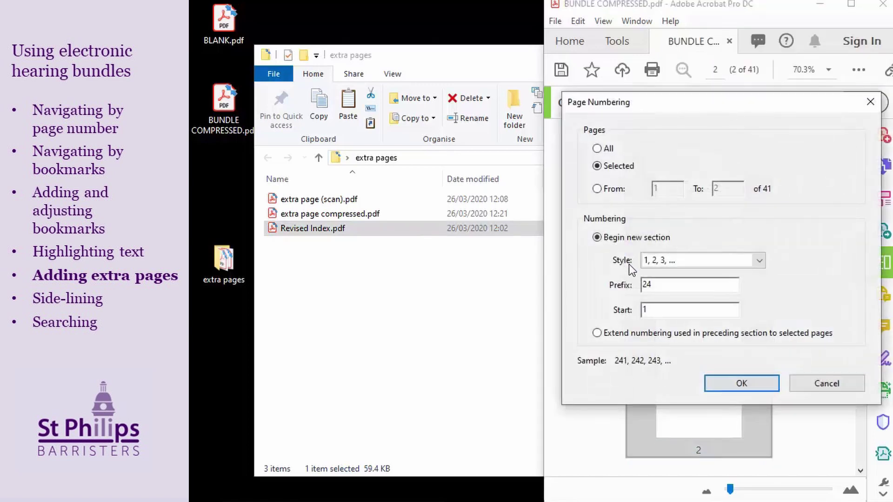
pyautogui.moveTo(668, 284); pyautogui.dragTo(604, 272)
pyautogui.write('Index')
pyautogui.click(753, 386)
pyautogui.scroll(-5, 809, 247)
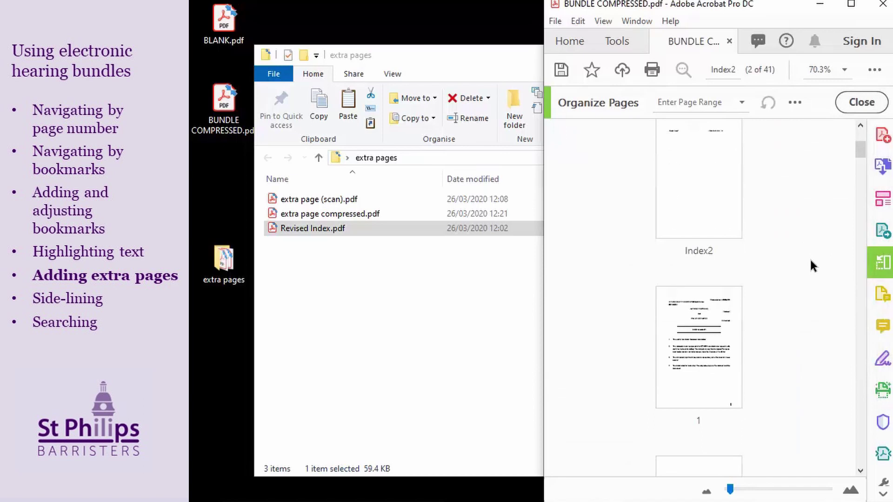
pyautogui.moveTo(753, 281)
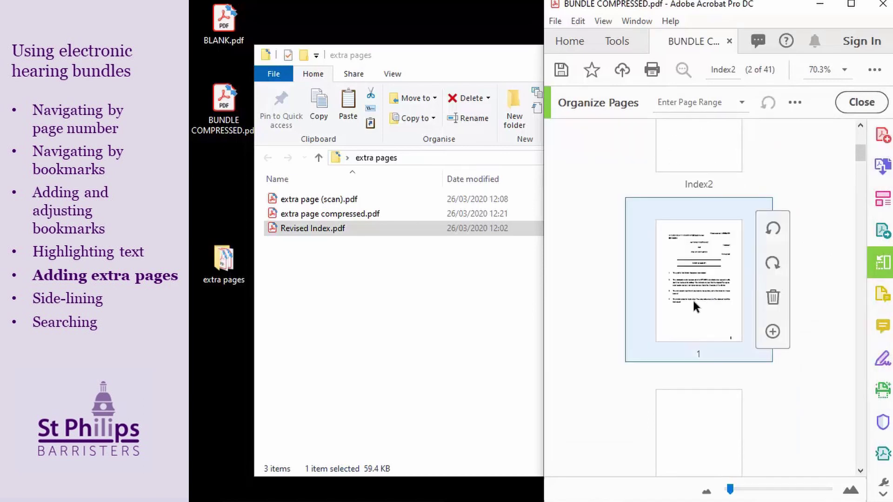
pyautogui.scroll(-3, 693, 303)
pyautogui.scroll(8, 693, 302)
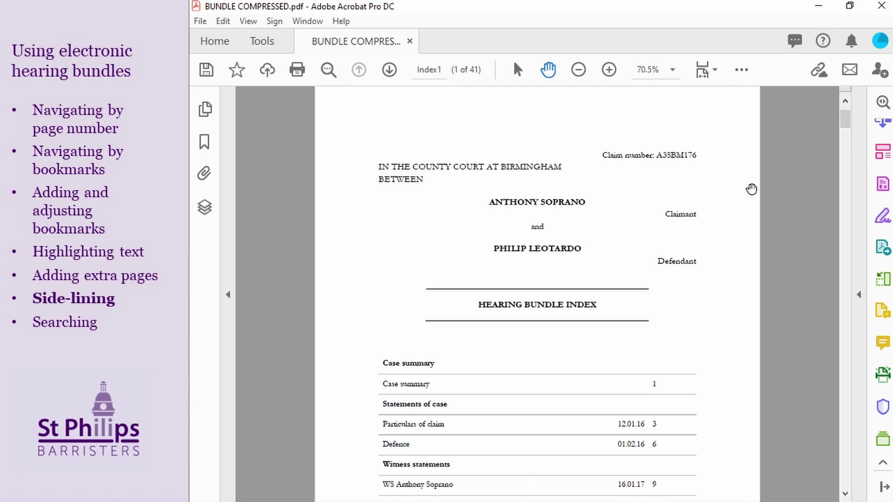
# Open the Comment tools and choose Line from the drawing shapes.
pyautogui.click(883, 345)
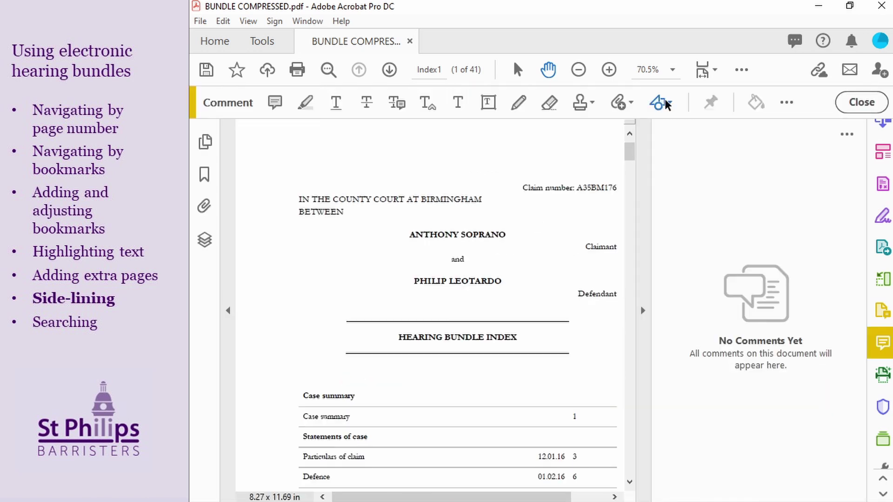
pyautogui.moveTo(630, 145); pyautogui.dragTo(634, 199)
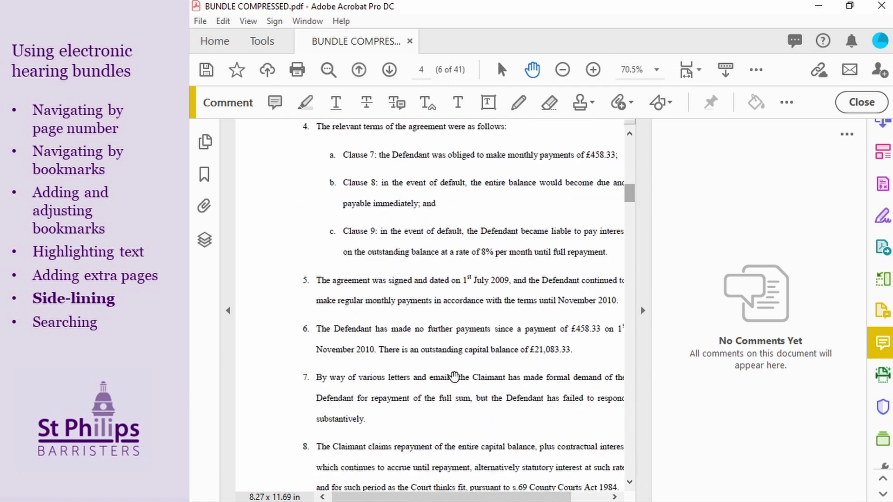
pyautogui.moveTo(453, 497); pyautogui.dragTo(485, 498)
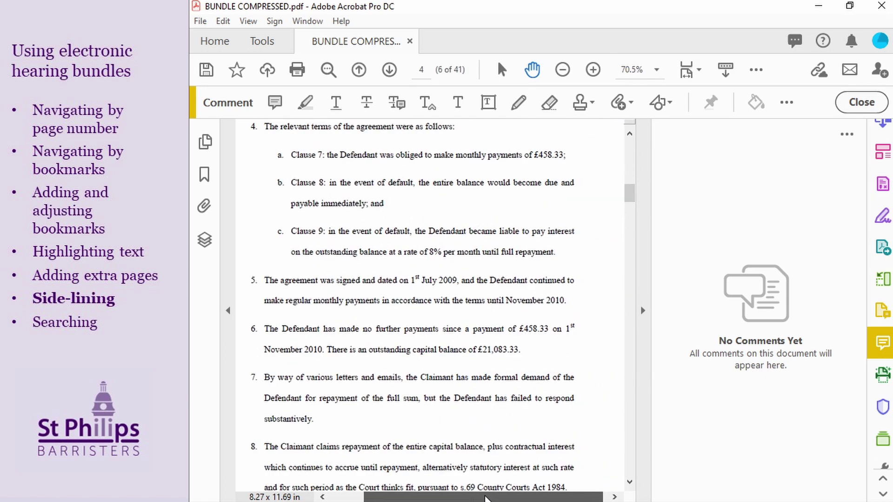
pyautogui.click(661, 103)
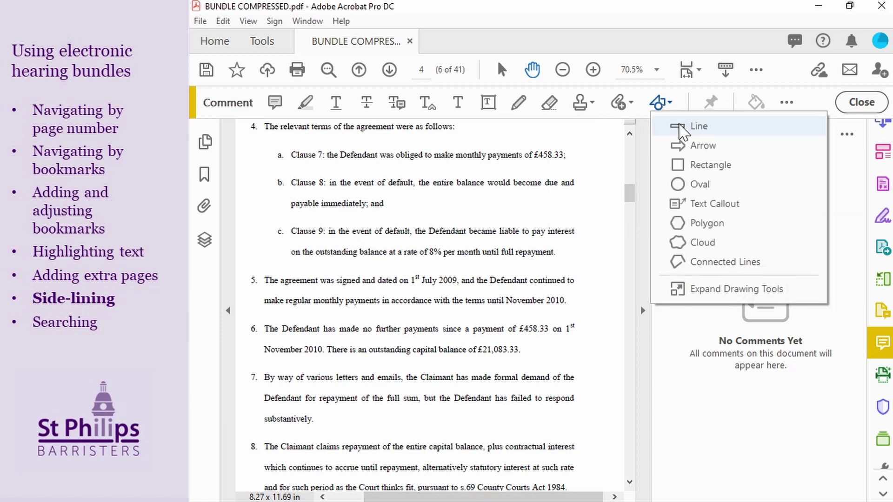
pyautogui.click(669, 125)
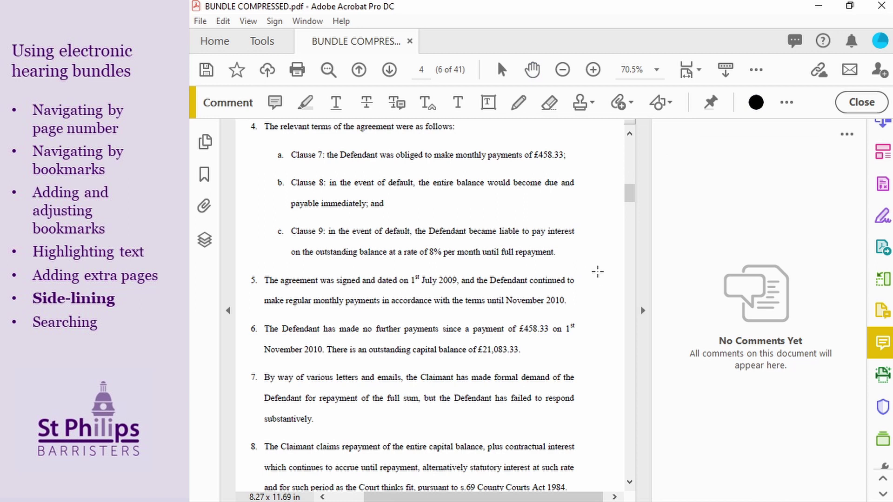
# Draw a vertical line beside paragraph 5 on page 4 and make its border black.
pyautogui.moveTo(598, 272); pyautogui.dragTo(597, 310)
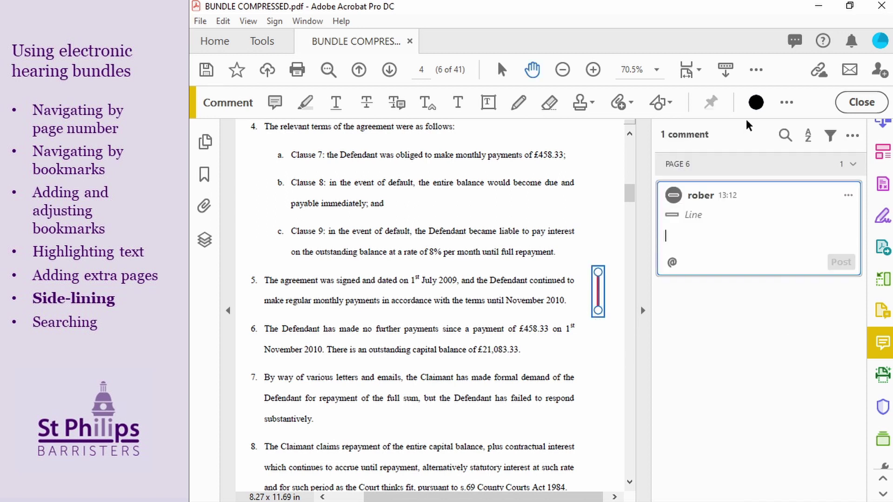
pyautogui.click(755, 103)
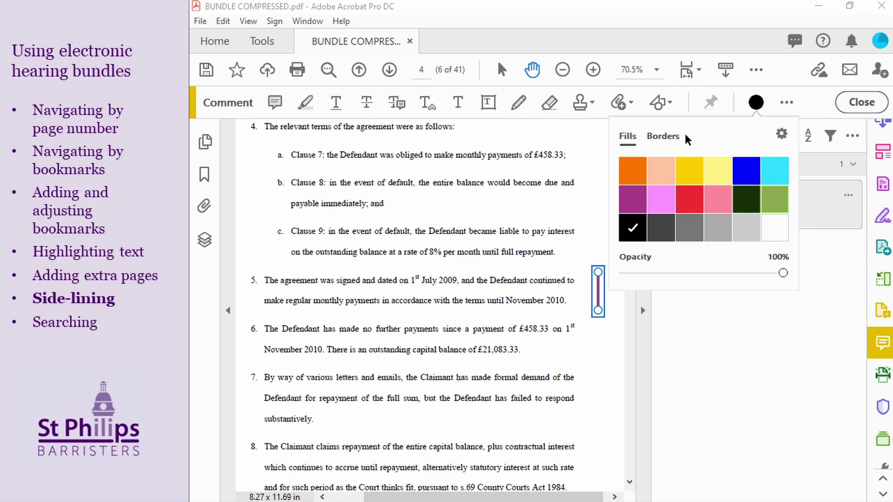
pyautogui.click(663, 137)
pyautogui.click(634, 235)
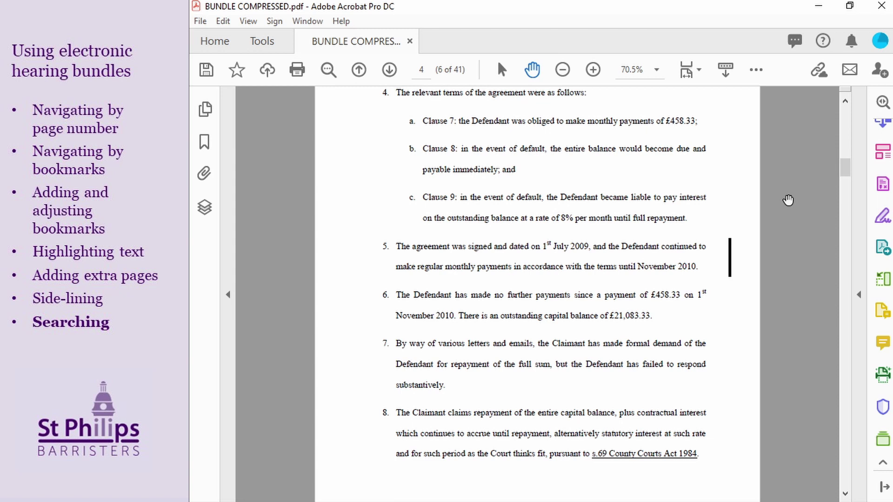
pyautogui.hotkey('ctrl', 'f')
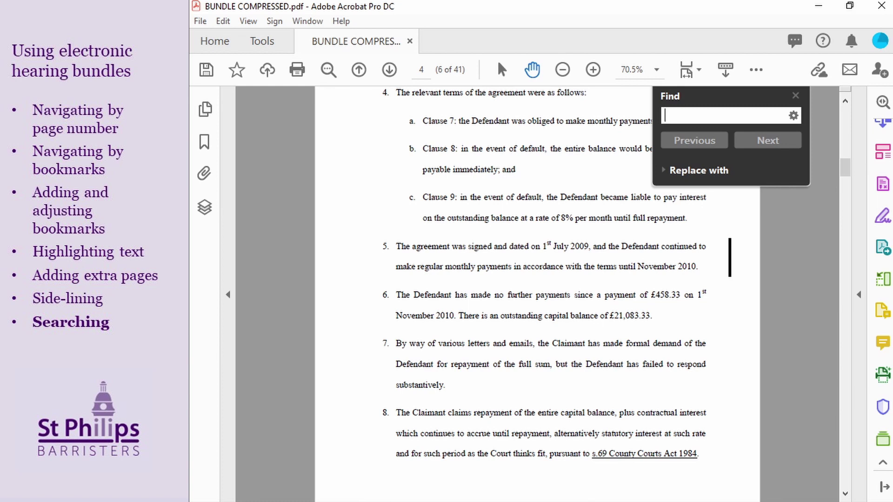
pyautogui.write('defendant')
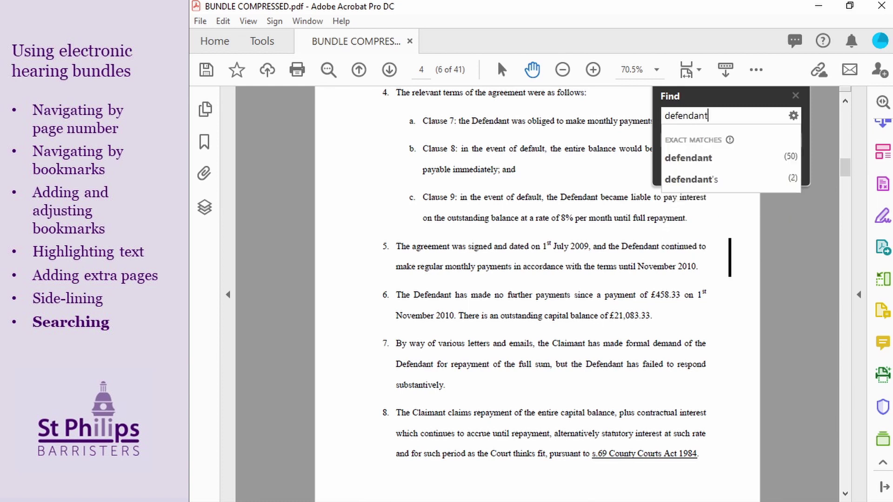
pyautogui.press('Return')
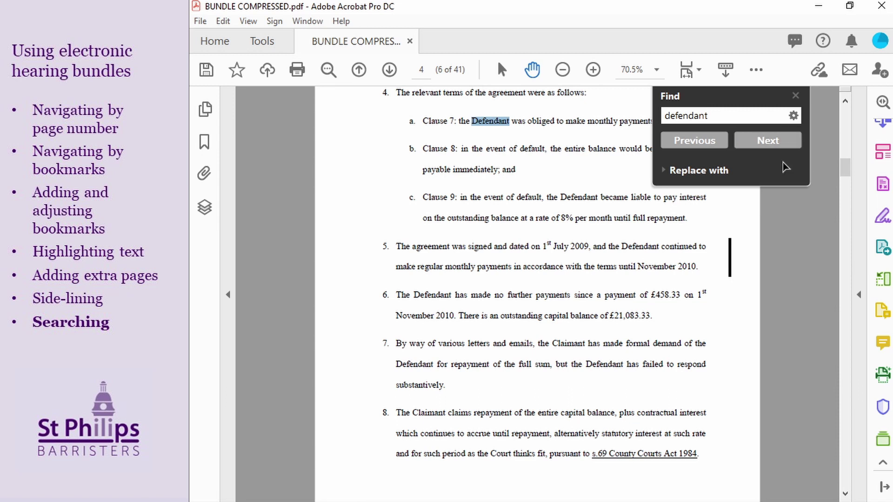
pyautogui.click(772, 141)
pyautogui.click(772, 141)
pyautogui.click(772, 140)
pyautogui.click(771, 142)
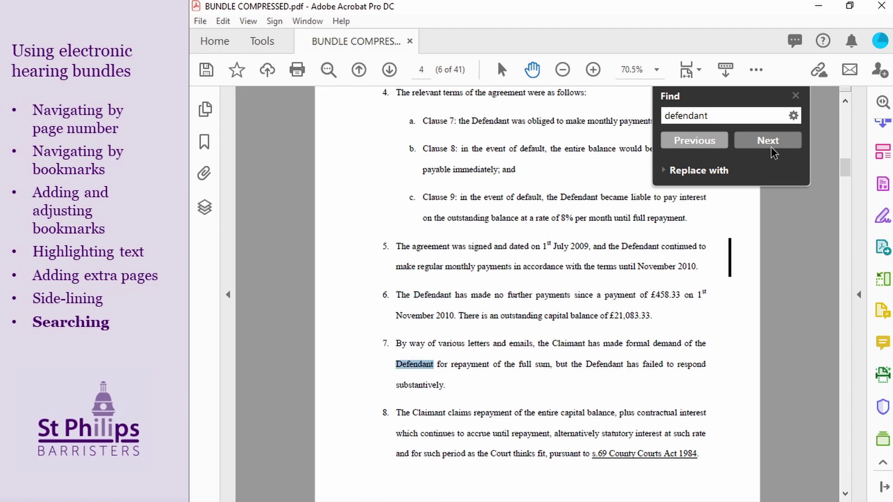
pyautogui.click(795, 95)
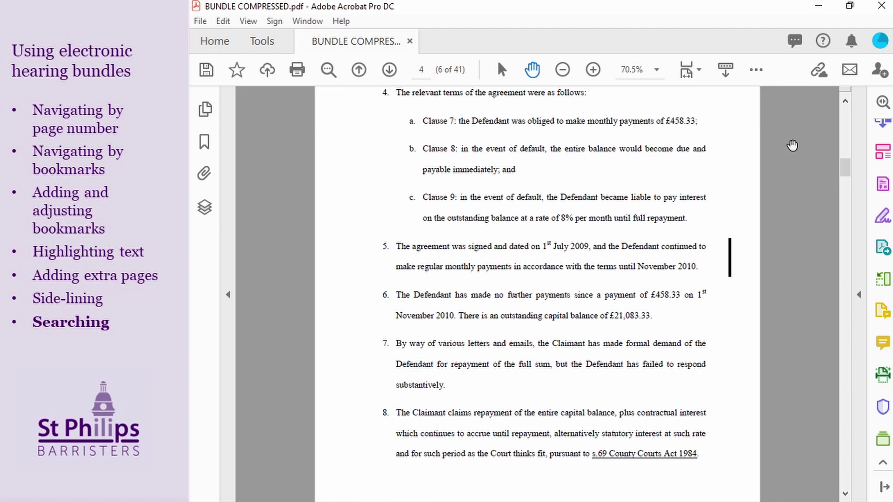
# Run an Advanced Search for 'defendant' in the current document and review the 52 results.
pyautogui.hotkey('ctrl', 'shift', 'f')
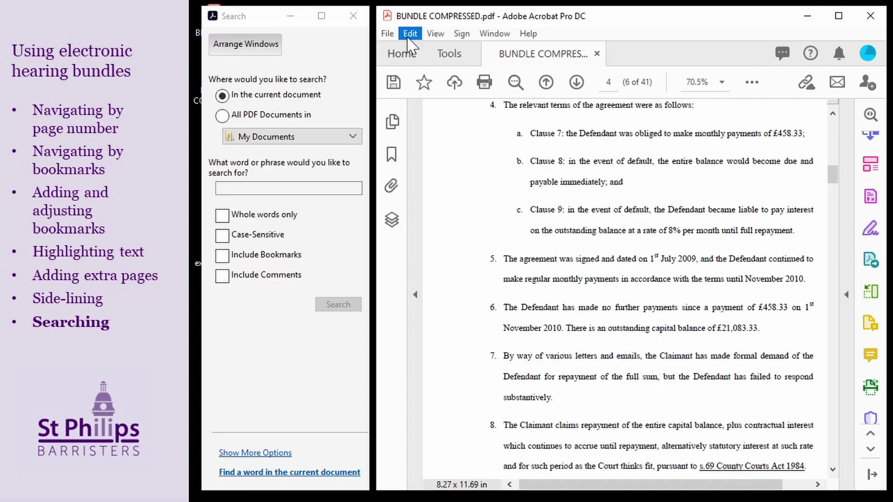
pyautogui.click(409, 34)
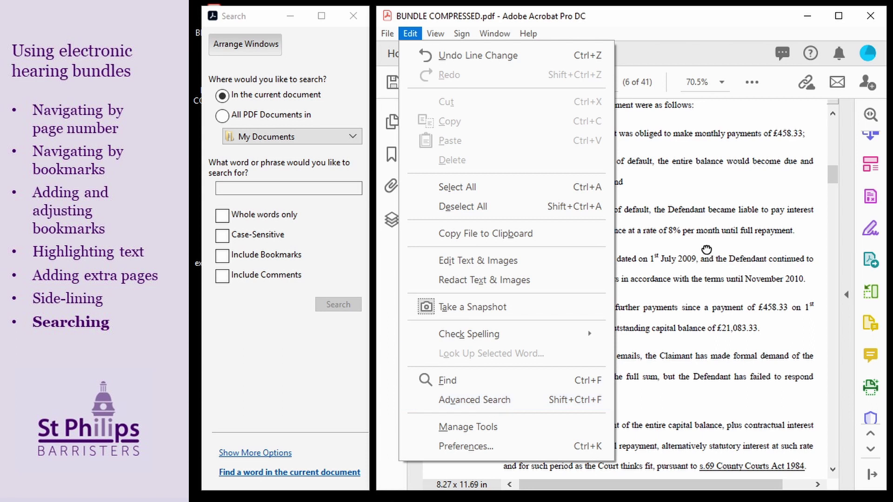
pyautogui.click(483, 401)
pyautogui.click(289, 188)
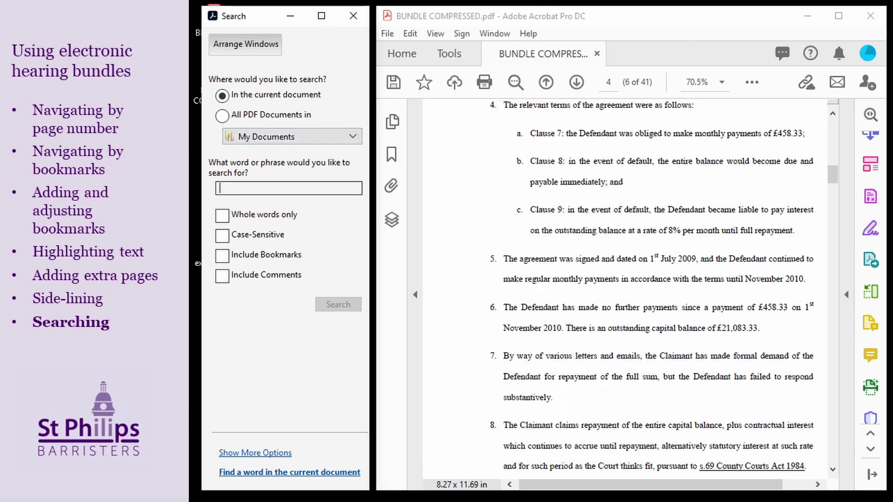
pyautogui.write('defendant')
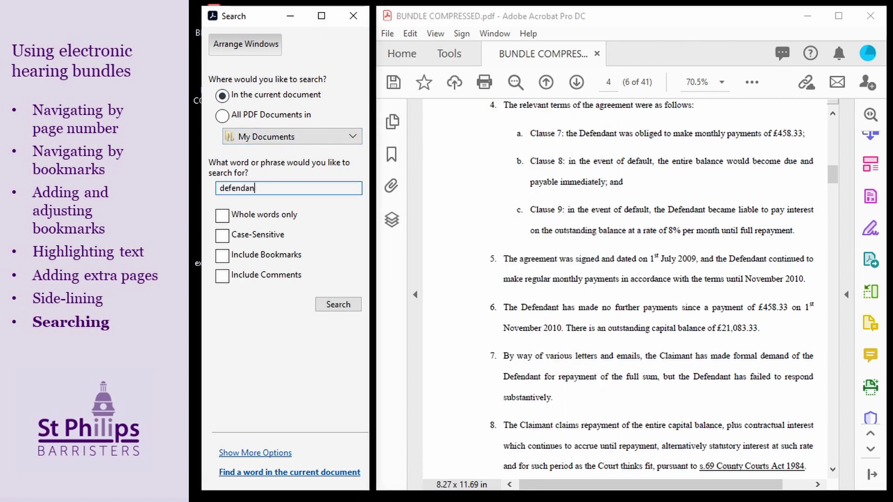
pyautogui.click(337, 306)
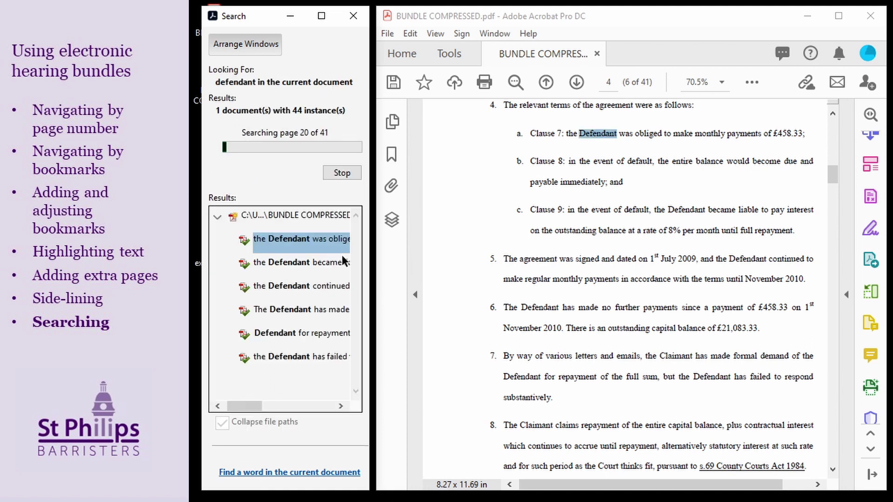
pyautogui.scroll(-8, 293, 234)
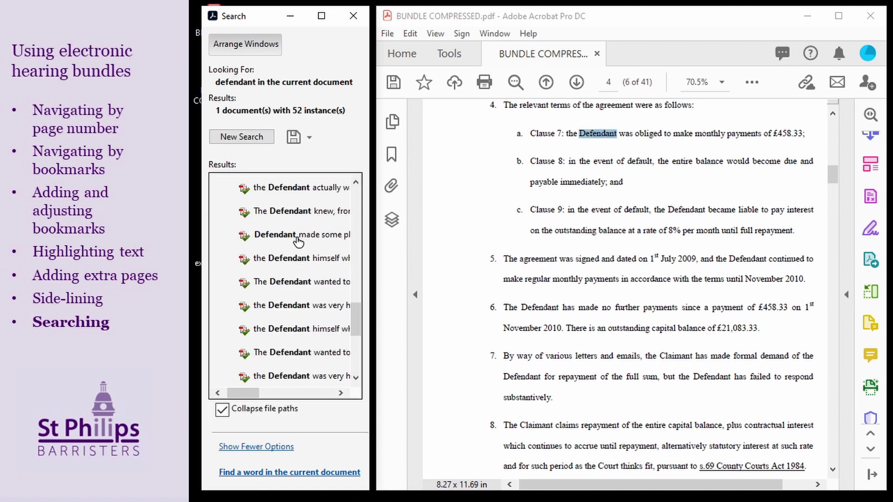
pyautogui.scroll(5, 298, 241)
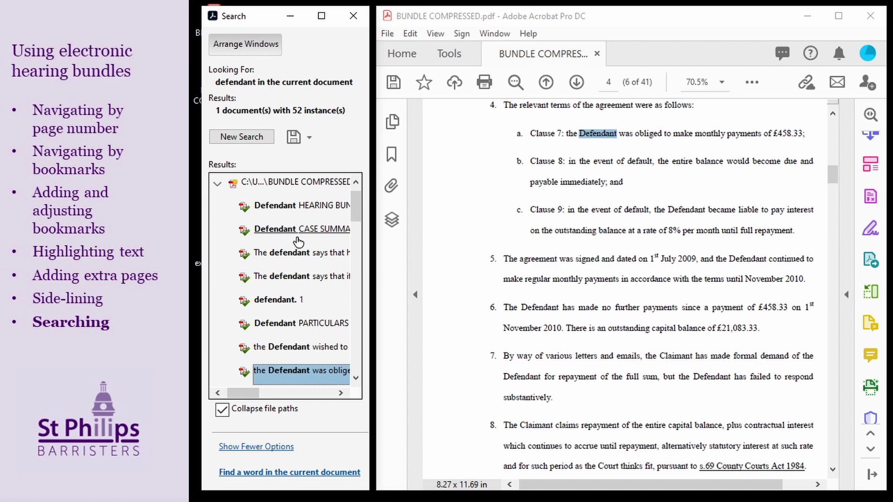